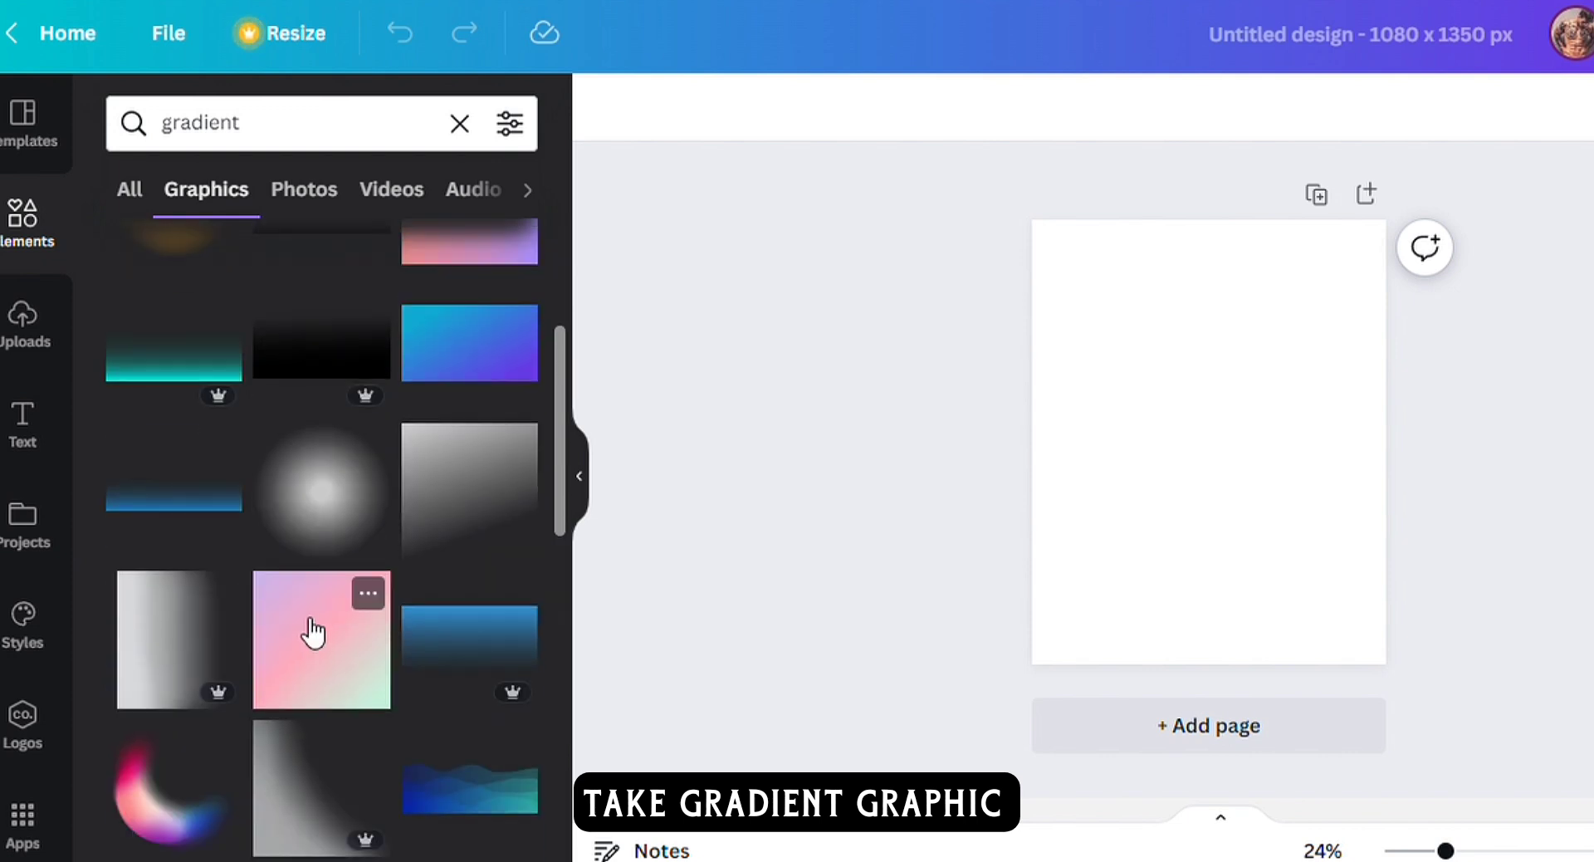
Place the pink-to-green gradient graphic on the blank page and enlarge it beyond the page edges
left_click_drag(365, 440, 1237, 482)
left_click_drag(1295, 538, 1550, 794)
left_click_drag(1587, 423, 1549, 655)
Recolour the gradient with dark brown 561B0D as its first colour and orange as its second
left_click(619, 113)
left_click(299, 141)
type("561B0D")
left_click(152, 256)
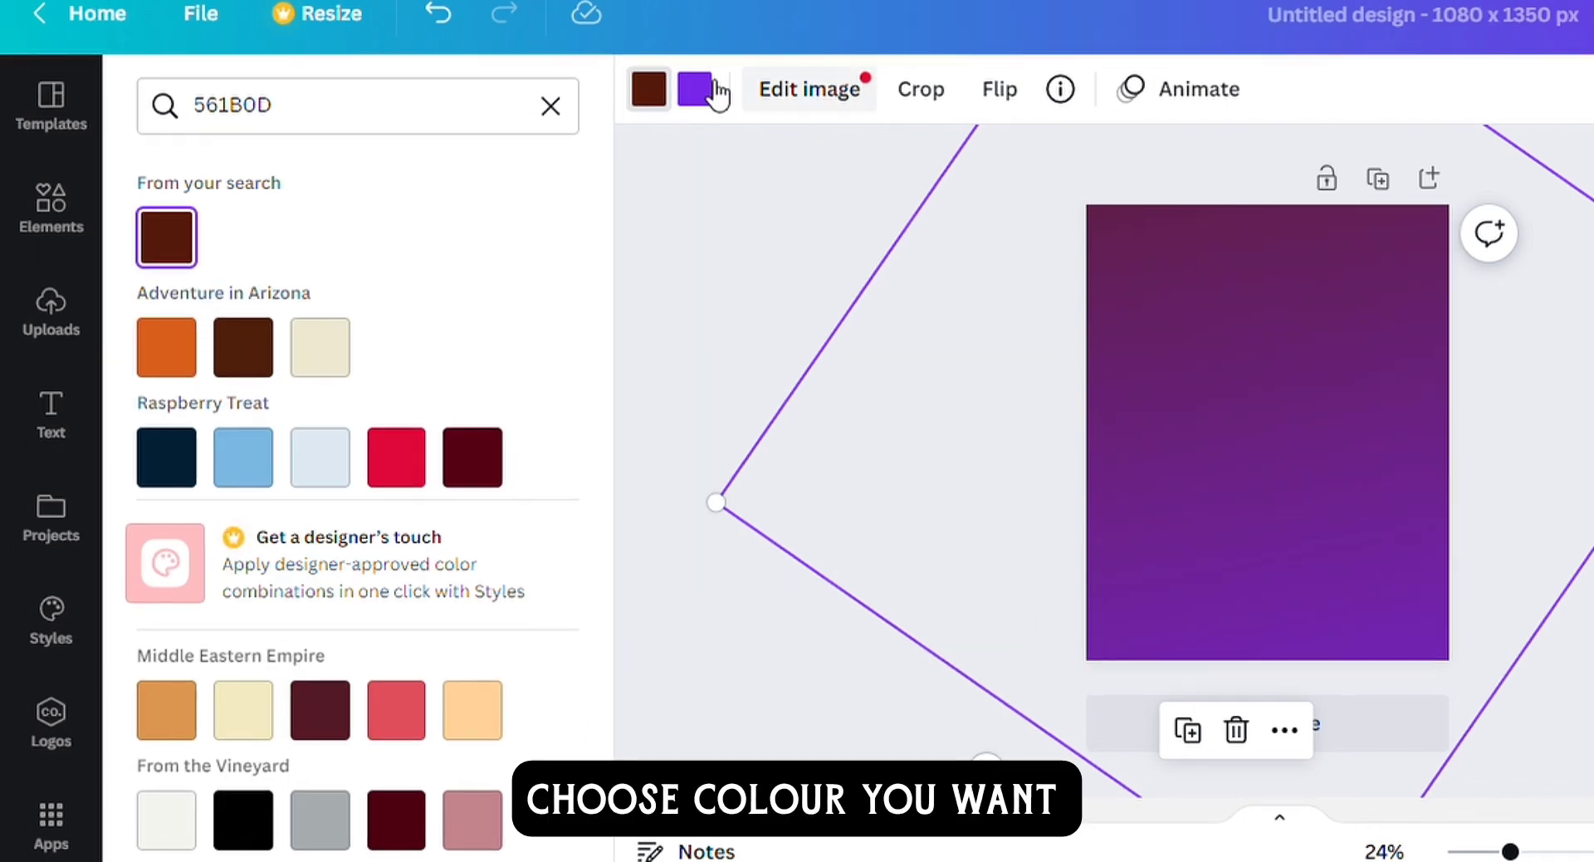
left_click(167, 237)
Rotate, resize and move the gradient so it covers the whole page, dark brown above and orange below
left_click_drag(1380, 440, 1398, 504)
left_click_drag(732, 570, 822, 552)
left_click_drag(1299, 488, 1242, 335)
left_click_drag(1320, 776, 1296, 655)
left_click_drag(1267, 521, 1299, 733)
left_click(820, 325)
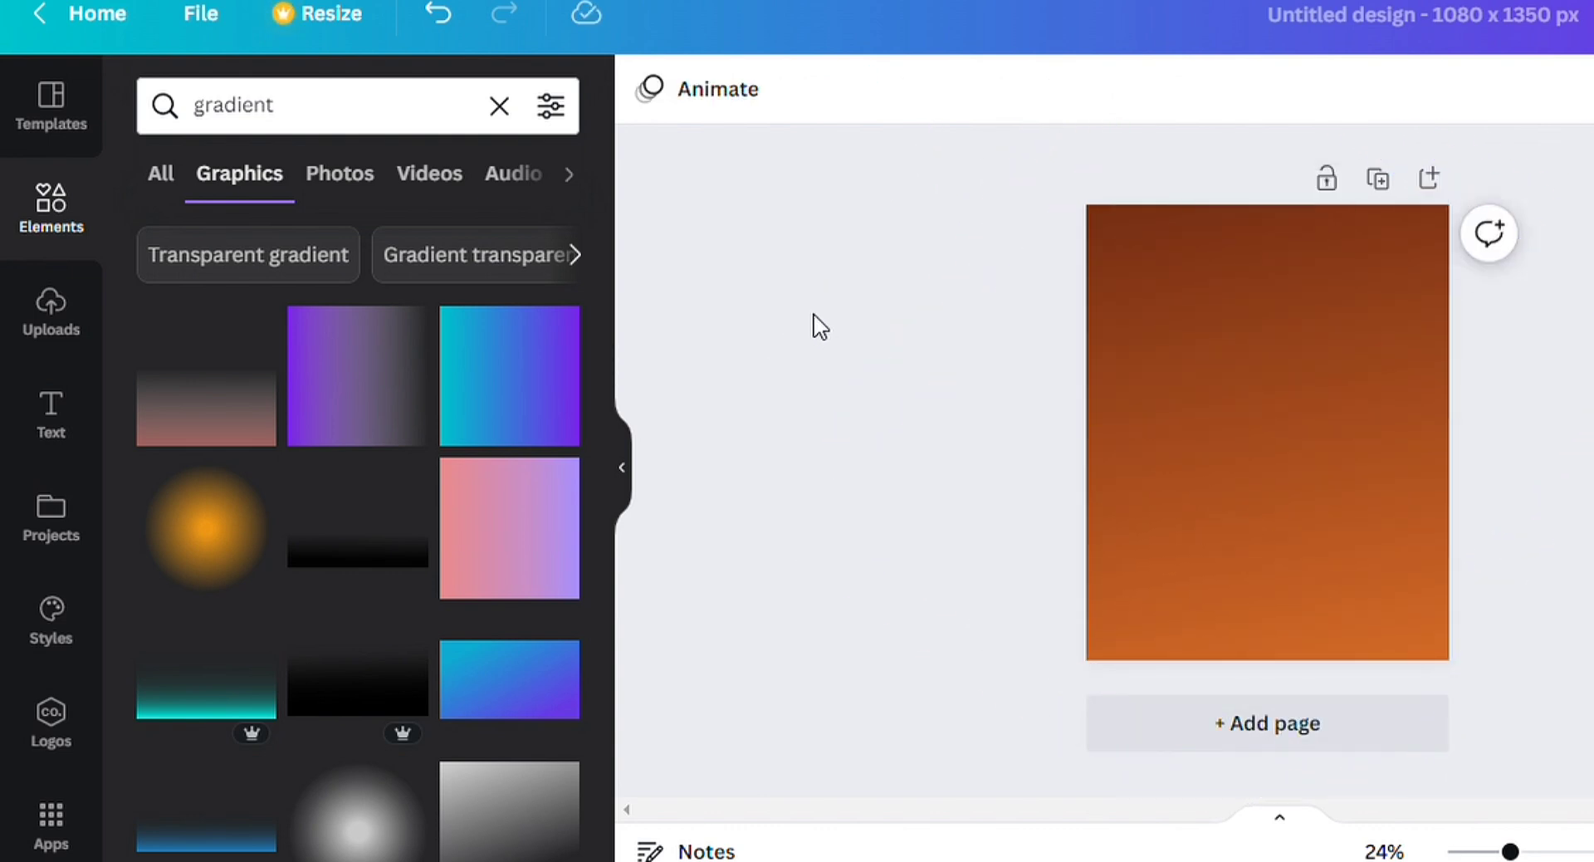
Search the photos for "Burger" and place the cheeseburger photo with the black background on the page
double_click(339, 119)
type("Burger")
key("Return")
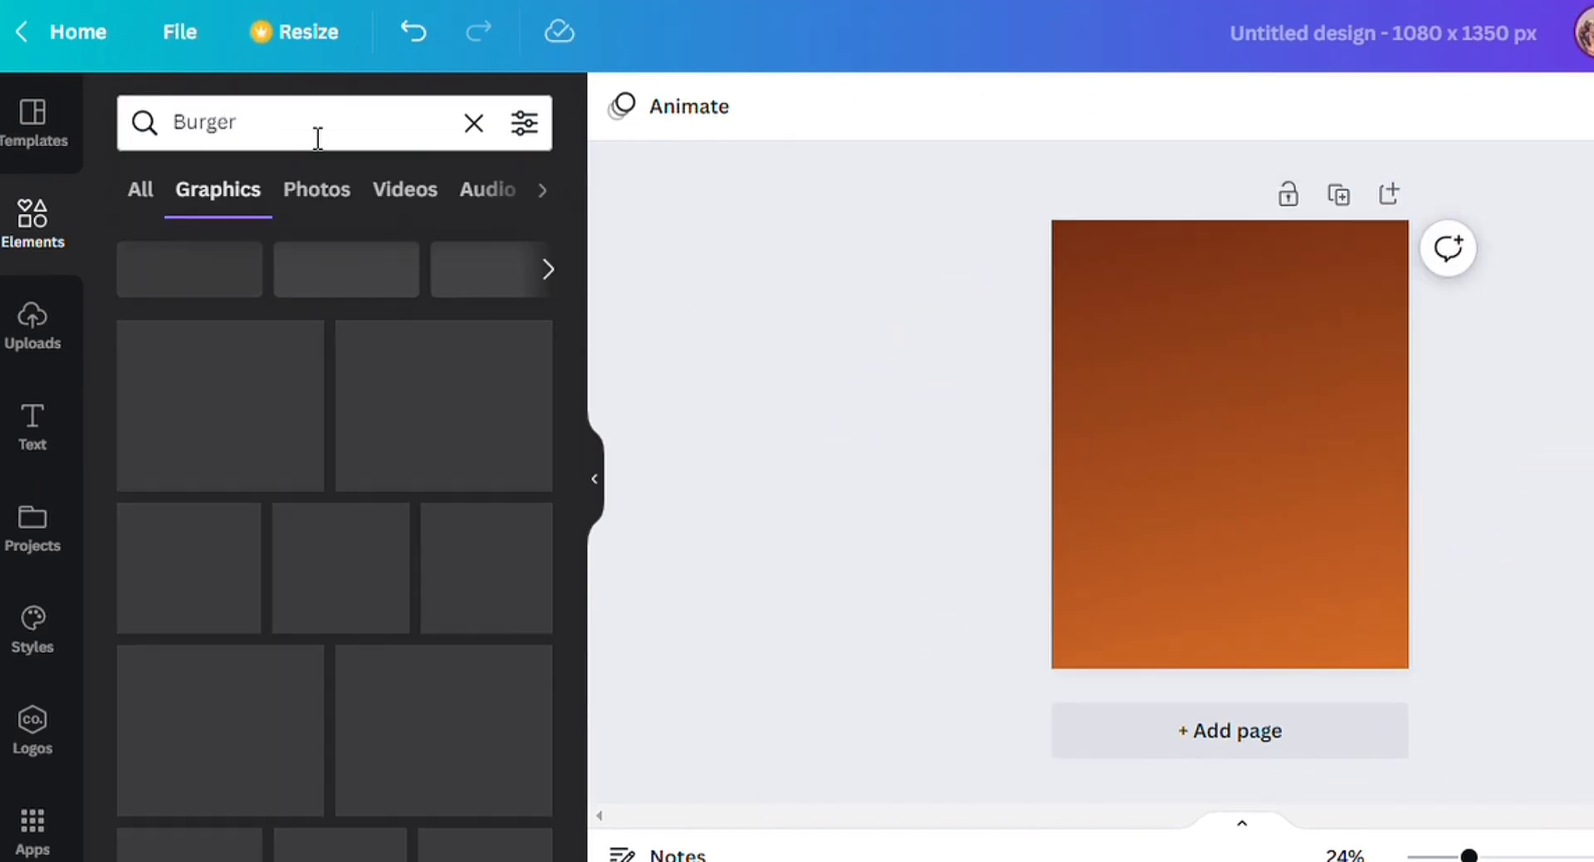
left_click(140, 190)
scroll(431, 334, "down", 2)
left_click(539, 387)
scroll(521, 508, "down", 1)
scroll(523, 507, "down", 10)
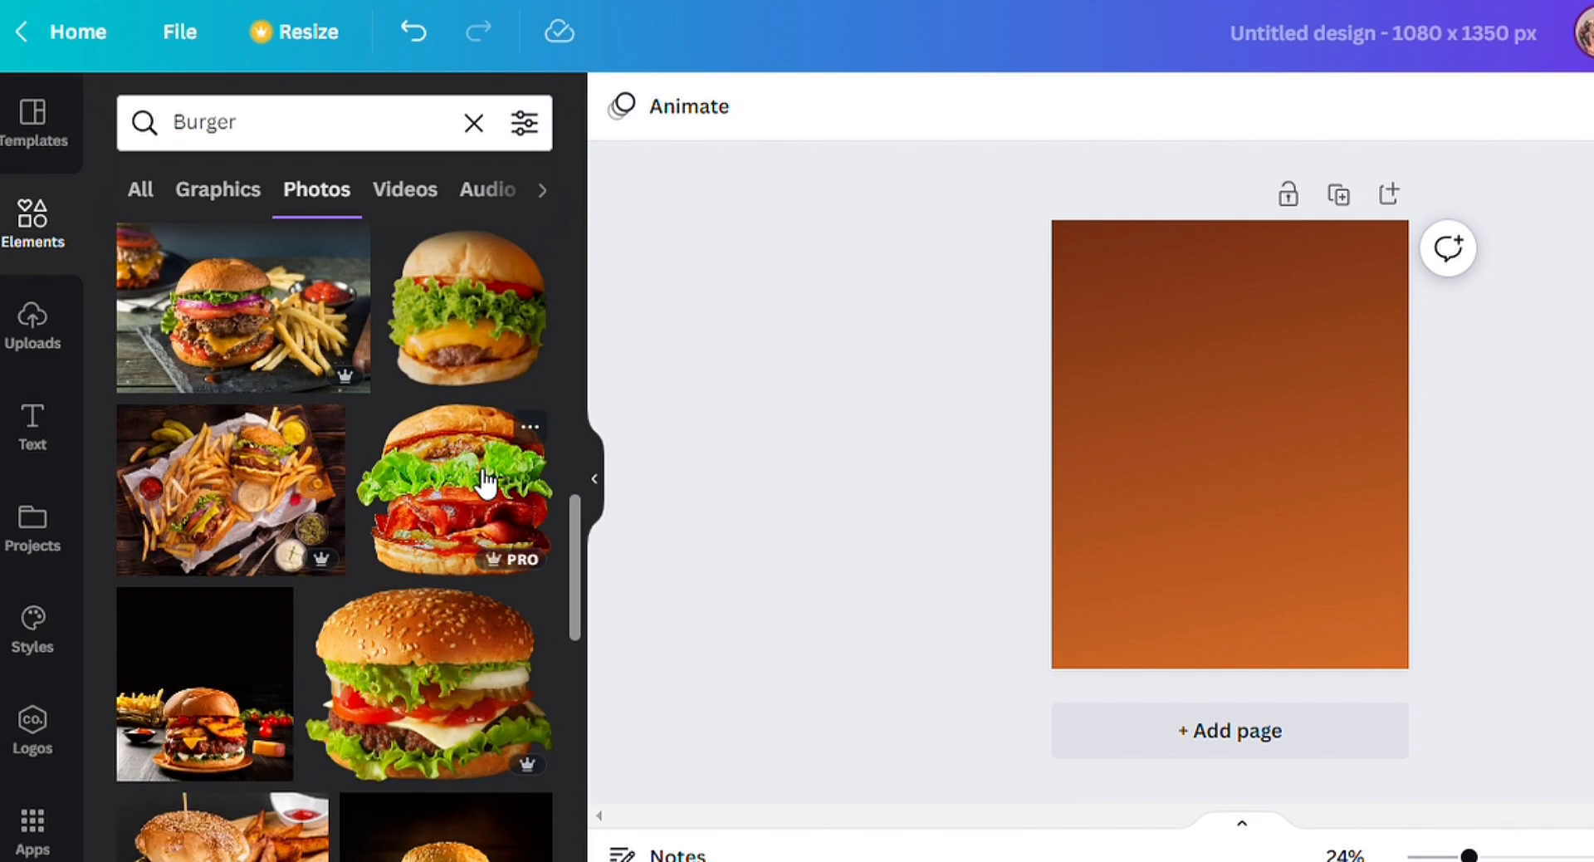
left_click_drag(496, 585, 1131, 456)
Remove the background of the burger photo with Background Remover
left_click(666, 106)
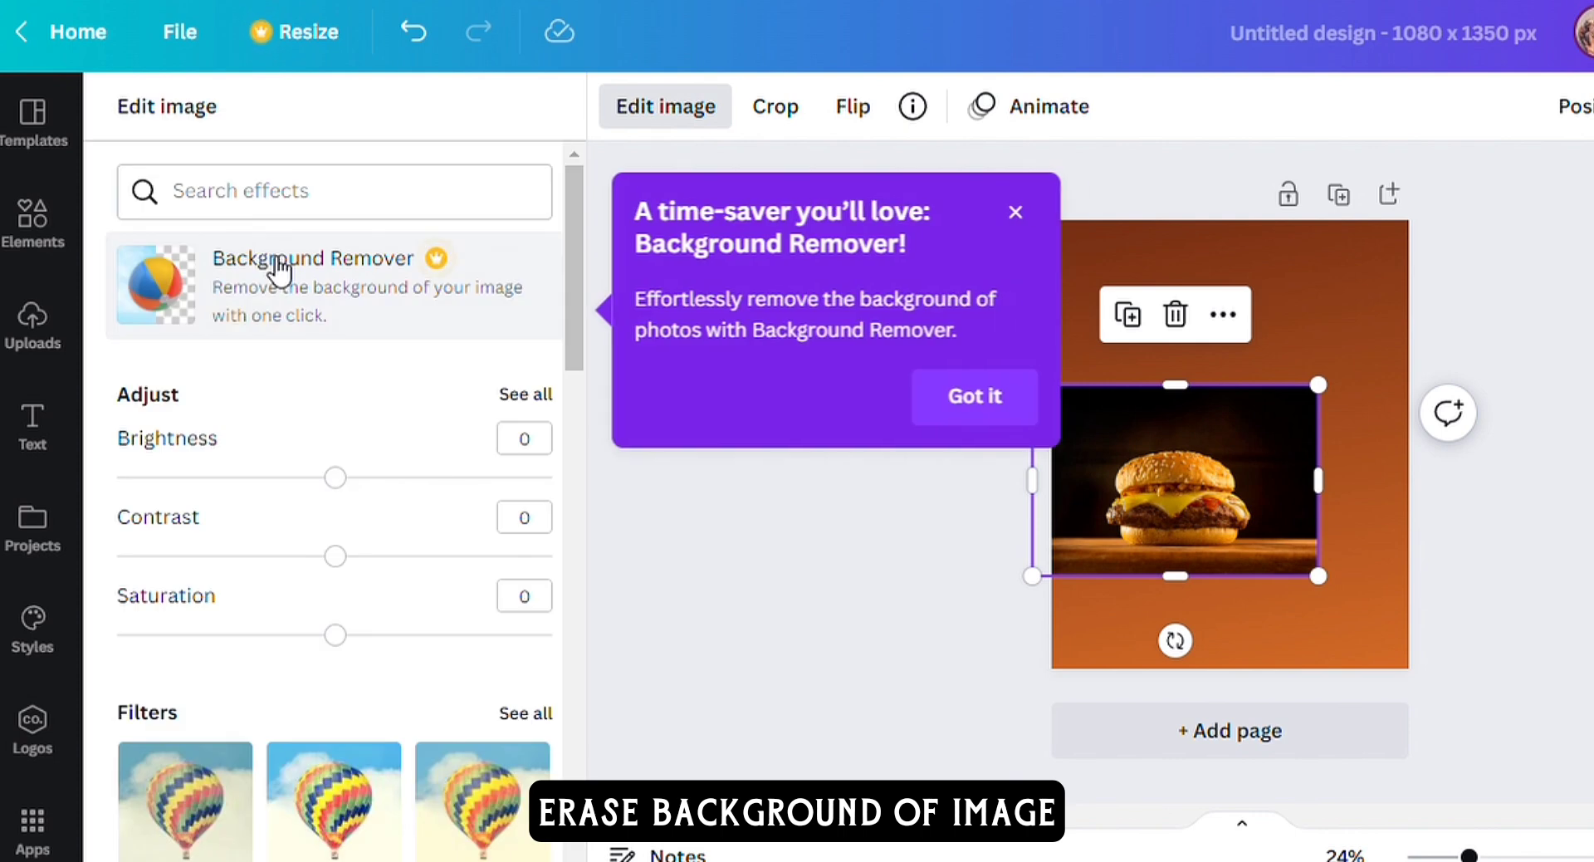
left_click(276, 270)
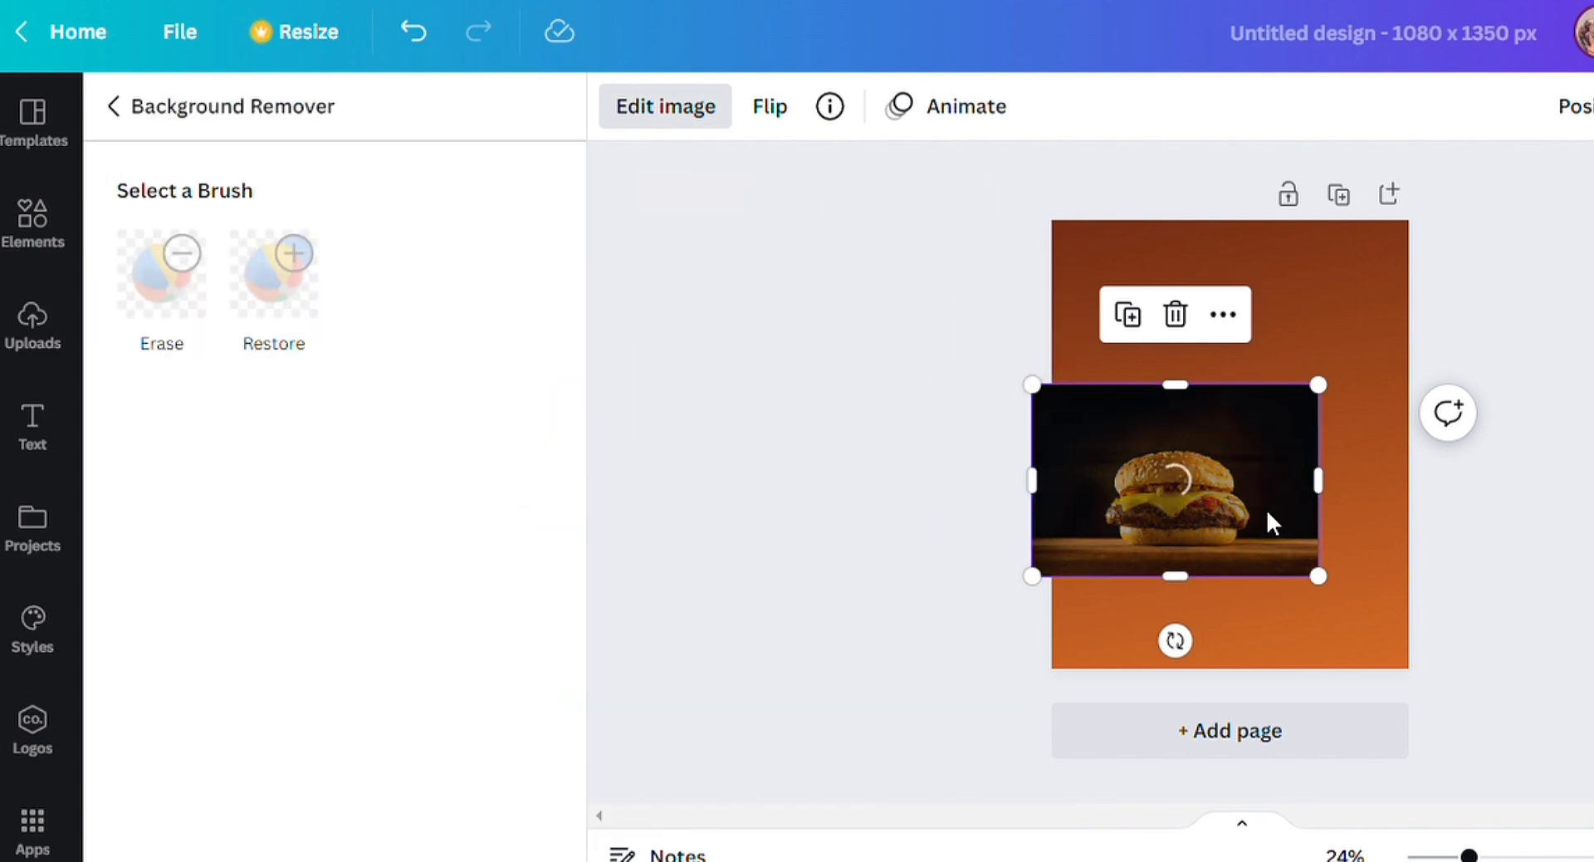
left_click(430, 843)
Enlarge the cut-out burger and position it so it runs off the page's left edge
left_click_drag(1032, 576, 780, 739)
left_click_drag(1149, 563, 1204, 413)
left_click_drag(840, 590, 797, 667)
left_click_drag(1122, 539, 1159, 480)
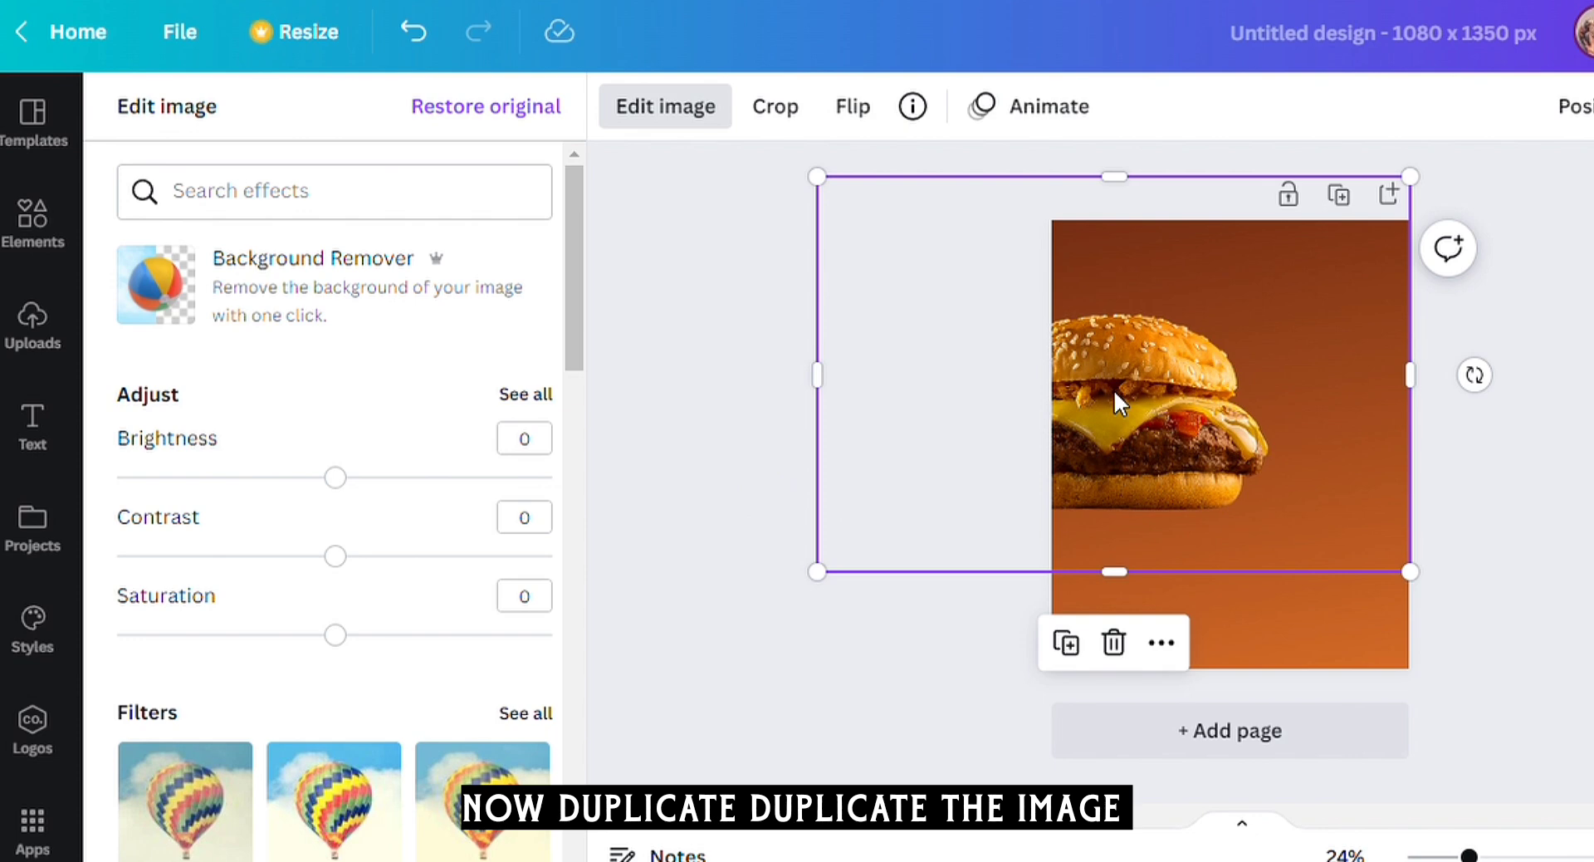
Duplicate the burger and set the copy's brightness to -100, contrast to 100 and saturation to -100, and increase its blur
right_click(1181, 427)
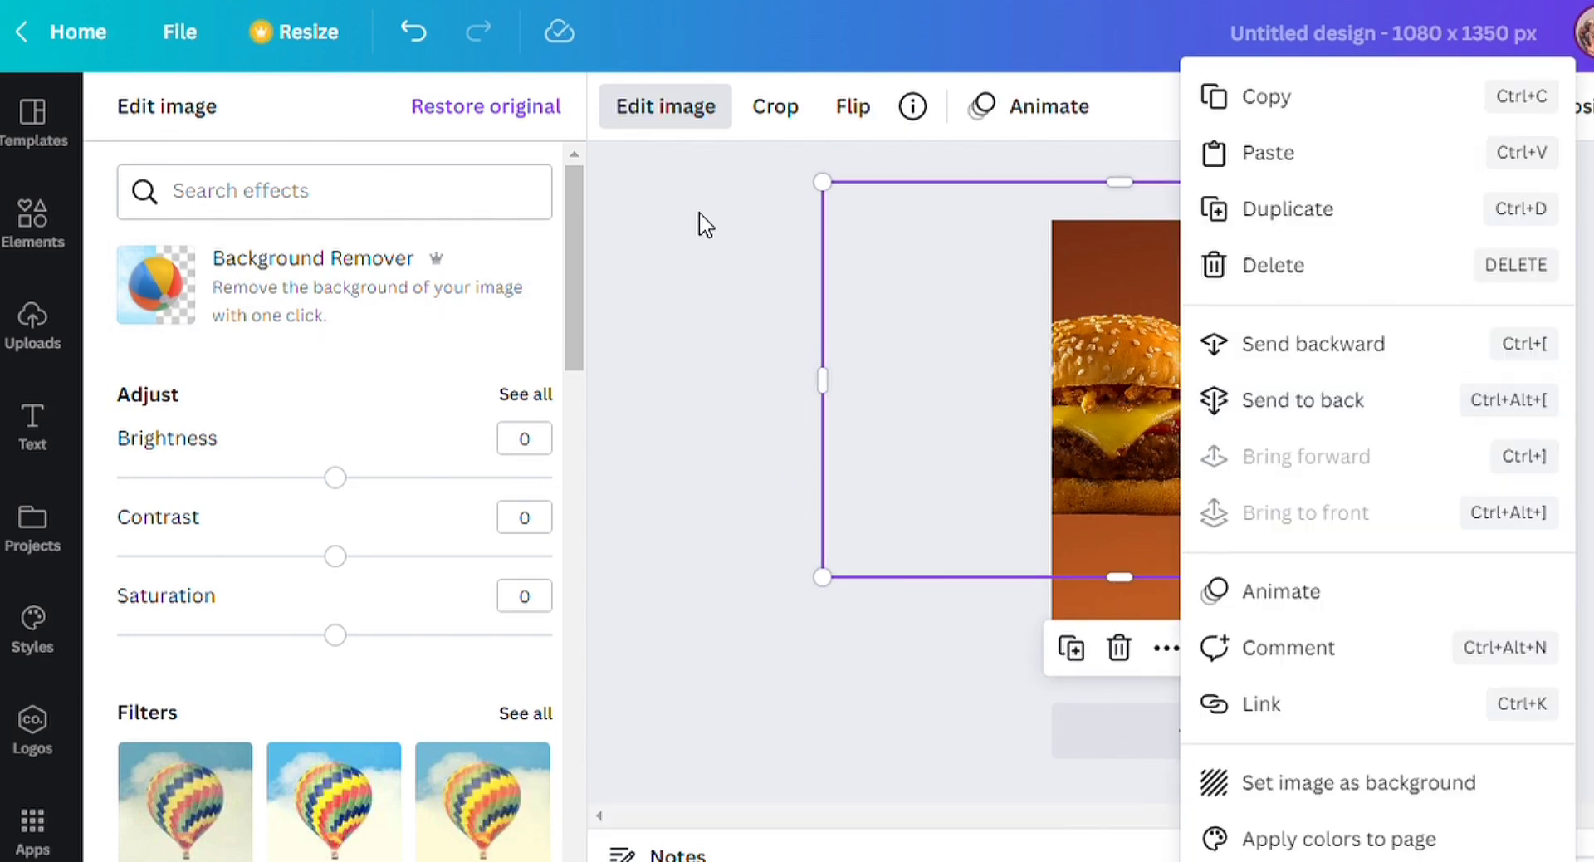
left_click_drag(351, 488, 114, 479)
left_click_drag(349, 558, 775, 630)
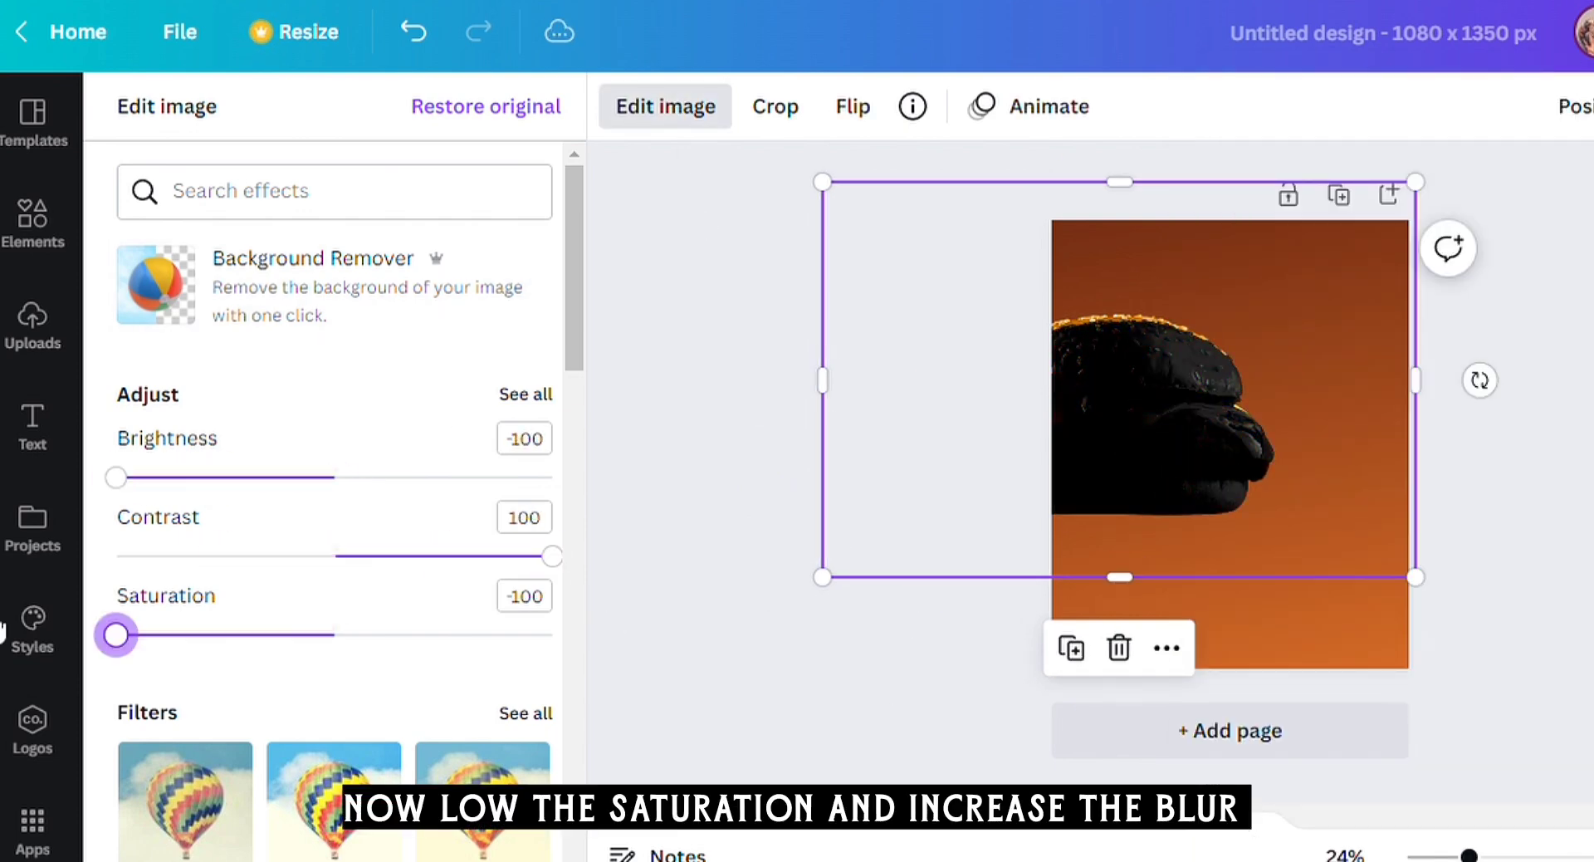
left_click(525, 394)
left_click_drag(381, 550, 473, 548)
Send the dark copy backward and offset the two images so it forms a shadow below the burger
right_click(1210, 416)
left_click(1300, 354)
left_click_drag(1209, 424, 1260, 404)
left_click_drag(859, 569, 845, 578)
left_click_drag(1120, 470, 1132, 471)
left_click(750, 365)
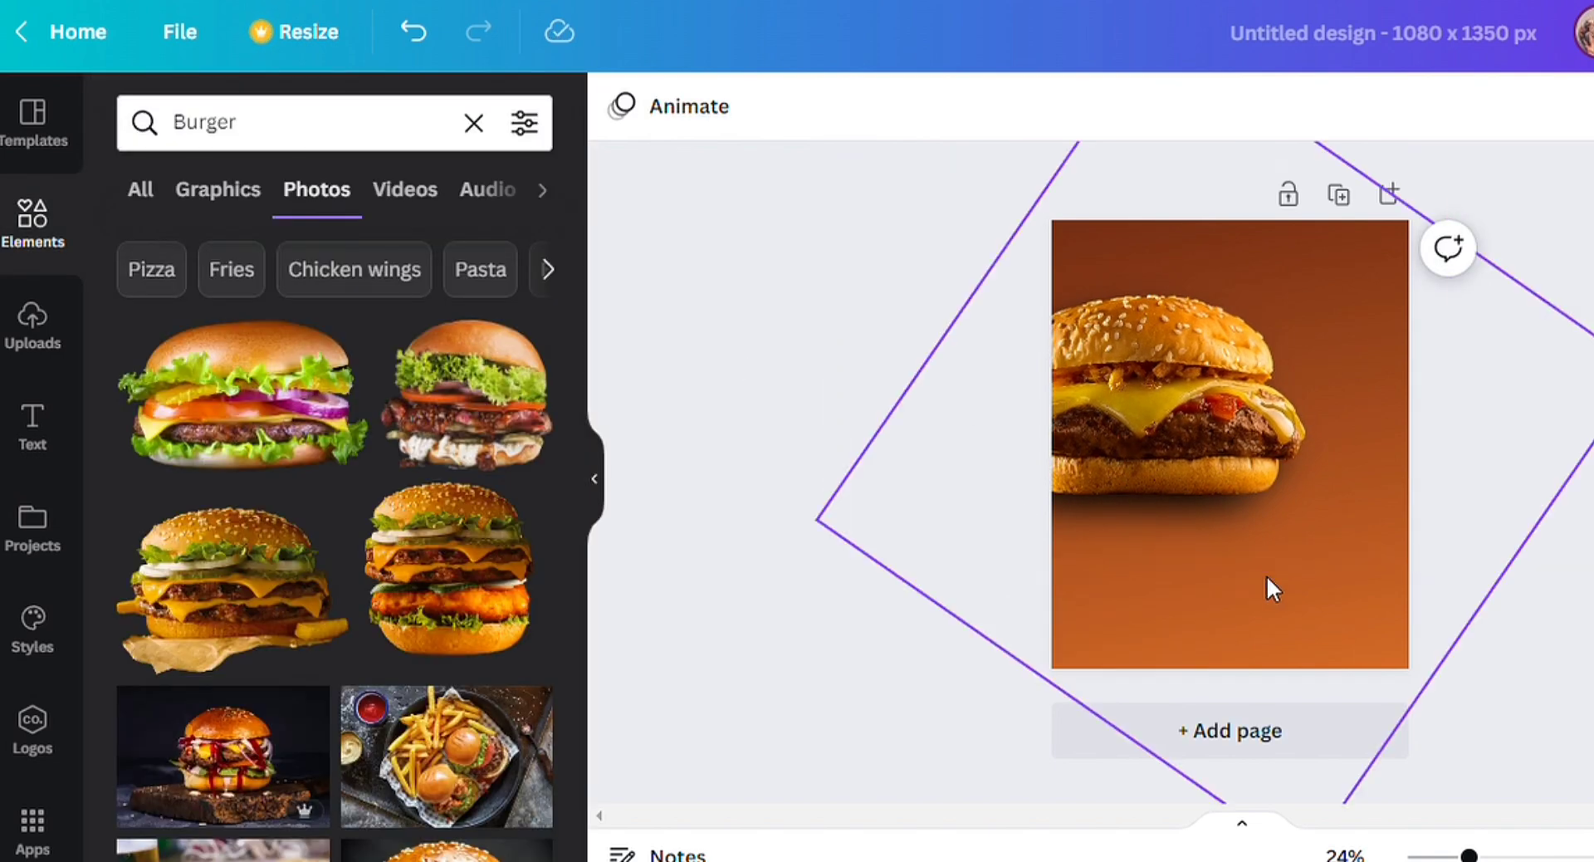
Undo the accidental move of the gradient and group the burger with its shadow copy
left_click_drag(1297, 602, 1111, 458)
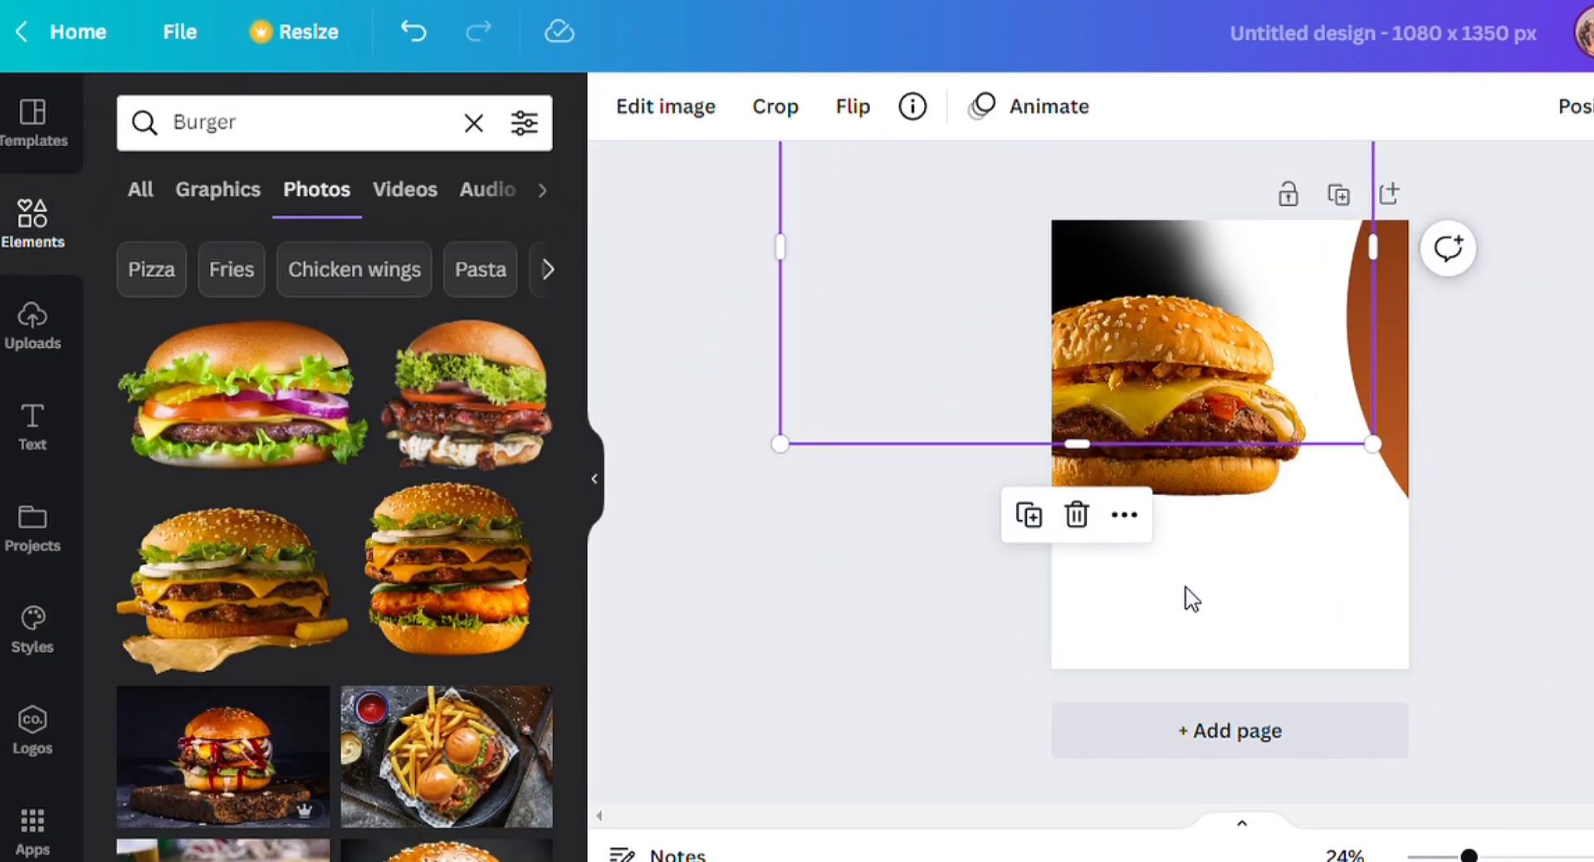
key("ctrl+z")
left_click_drag(960, 448, 955, 441)
right_click(1168, 465)
left_click(1300, 677)
Shrink the grouped burger slightly and reposition it against the page's left edge at mid-height
left_click_drag(1199, 446, 1198, 474)
left_click_drag(1411, 354, 1249, 459)
double_click(1250, 460)
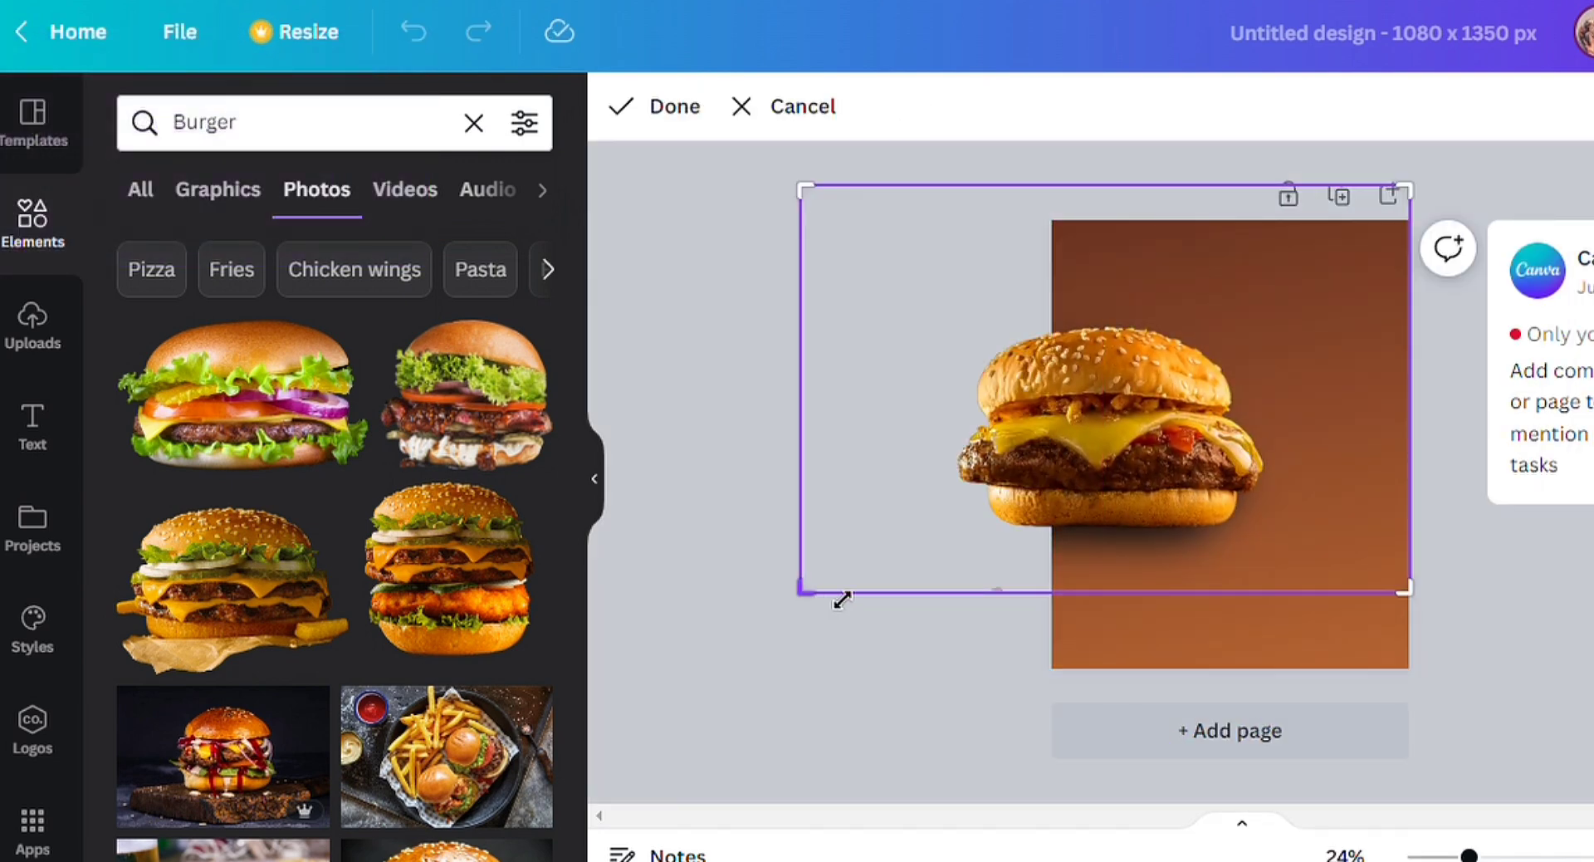
double_click(1110, 456)
left_click_drag(791, 600, 841, 570)
left_click_drag(1189, 459, 1154, 495)
left_click(753, 358)
Add the cut-out double cheeseburger with lettuce and tomato from further down the photo results
scroll(357, 521, "down", 6)
mouse_move(457, 606)
left_mouse_down()
mouse_move(1381, 470)
mouse_move(456, 619)
left_mouse_up()
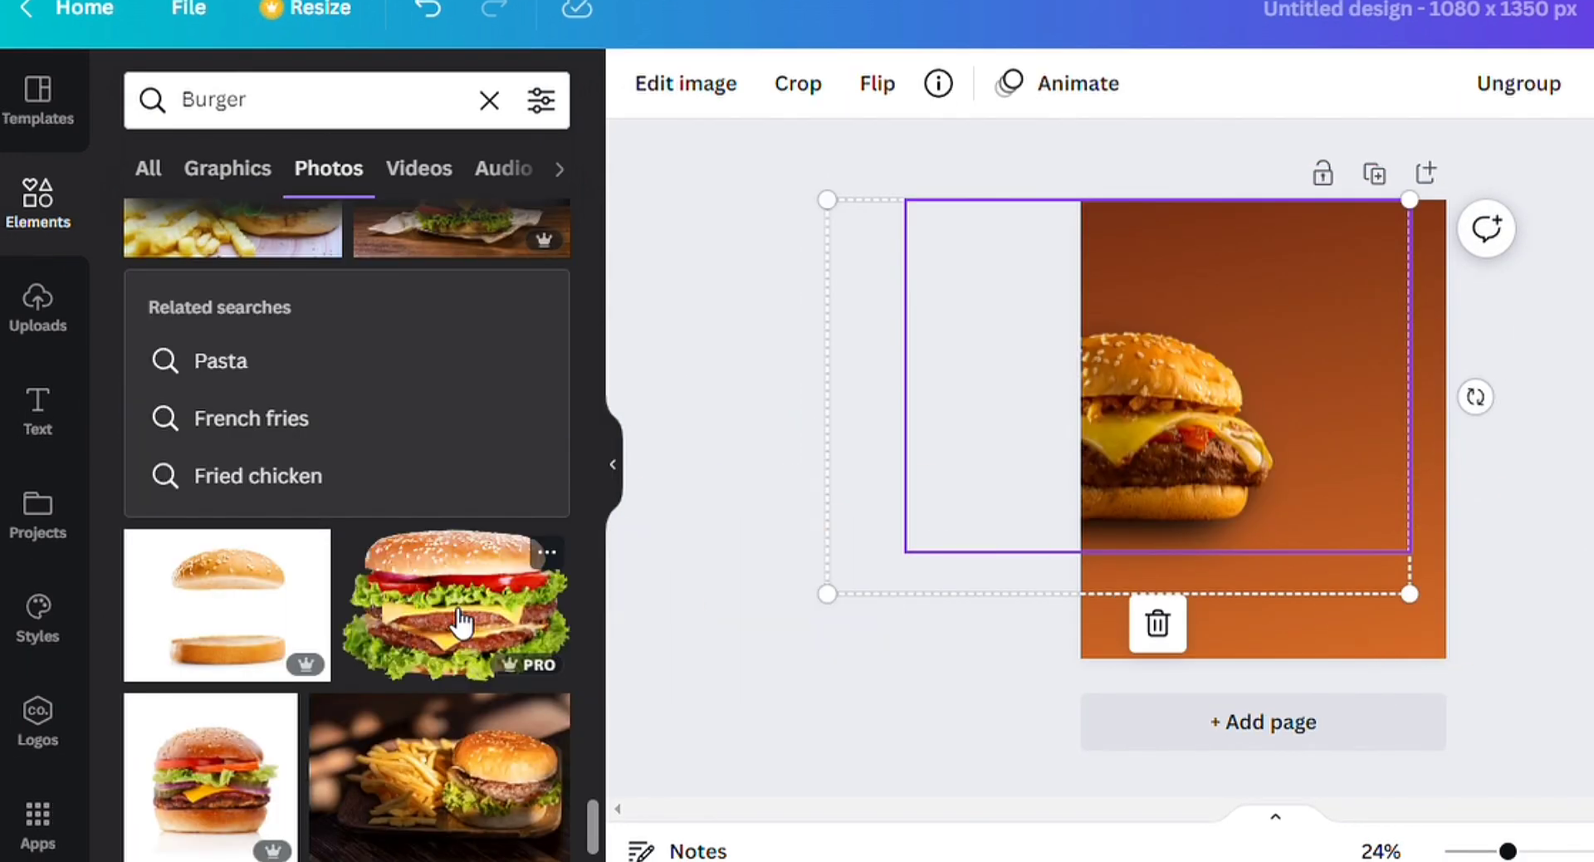
left_click(456, 620)
Resize the lettuce burger and position it in front of the first burger, running off the page's right edge
left_click_drag(1273, 407, 1360, 496)
left_click_drag(1203, 619, 1224, 605)
left_click_drag(1334, 526, 1394, 502)
left_click_drag(1284, 581, 1200, 634)
left_click_drag(1321, 570, 1313, 524)
left_click_drag(1206, 605, 1276, 579)
left_click_drag(1180, 477, 1205, 478)
left_click_drag(1389, 499, 1343, 537)
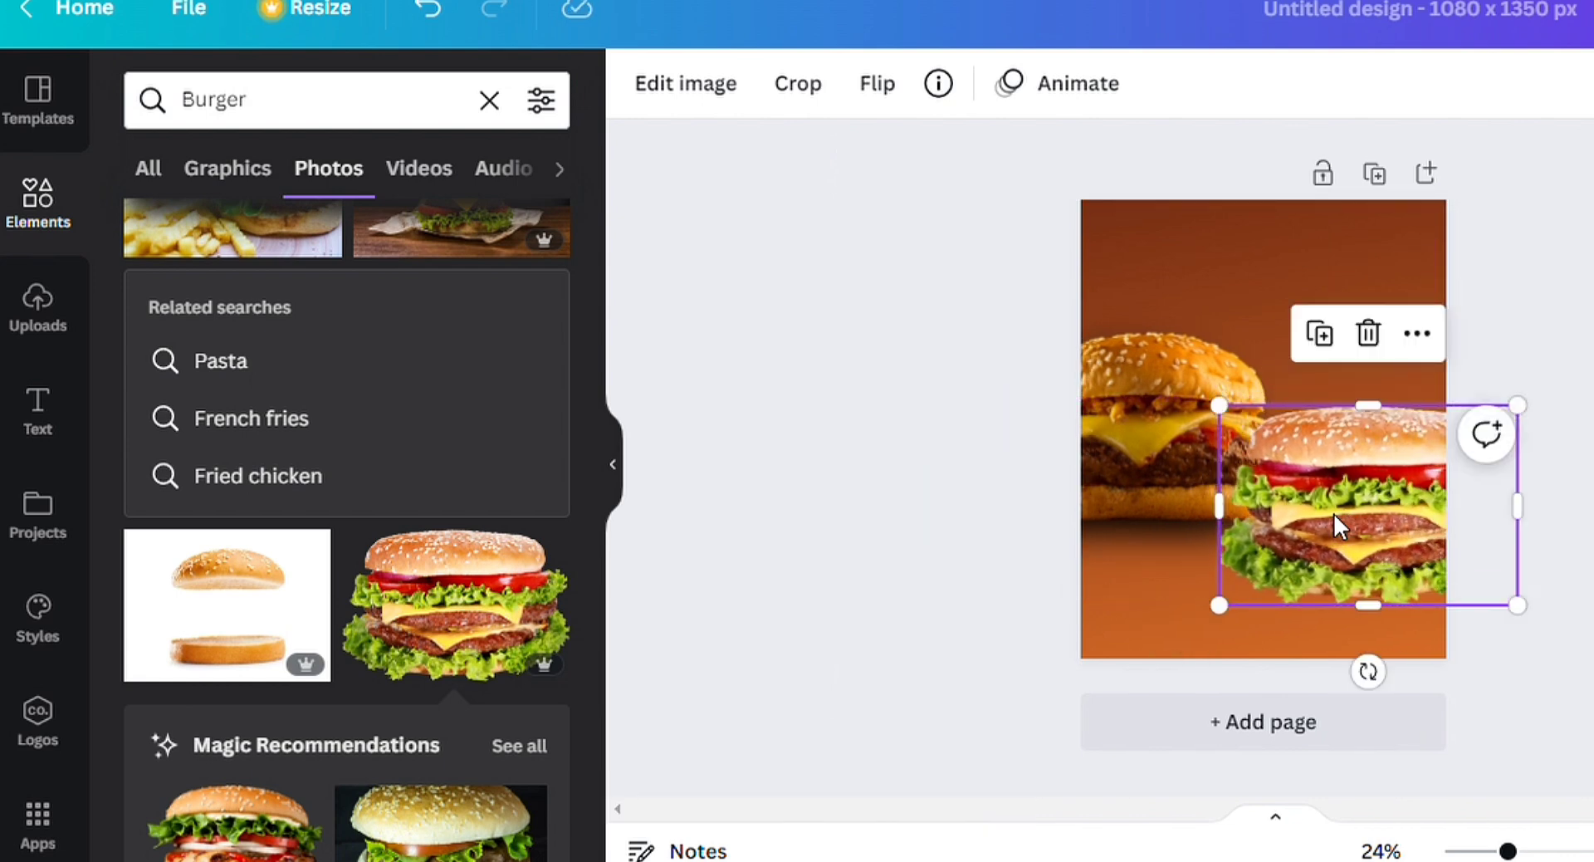
Set the lettuce burger's saturation to 25 and warmth to 50, and the first burger's warmth to 40
left_click_drag(345, 725, 405, 750)
scroll(398, 686, "down", 2)
left_click(542, 500)
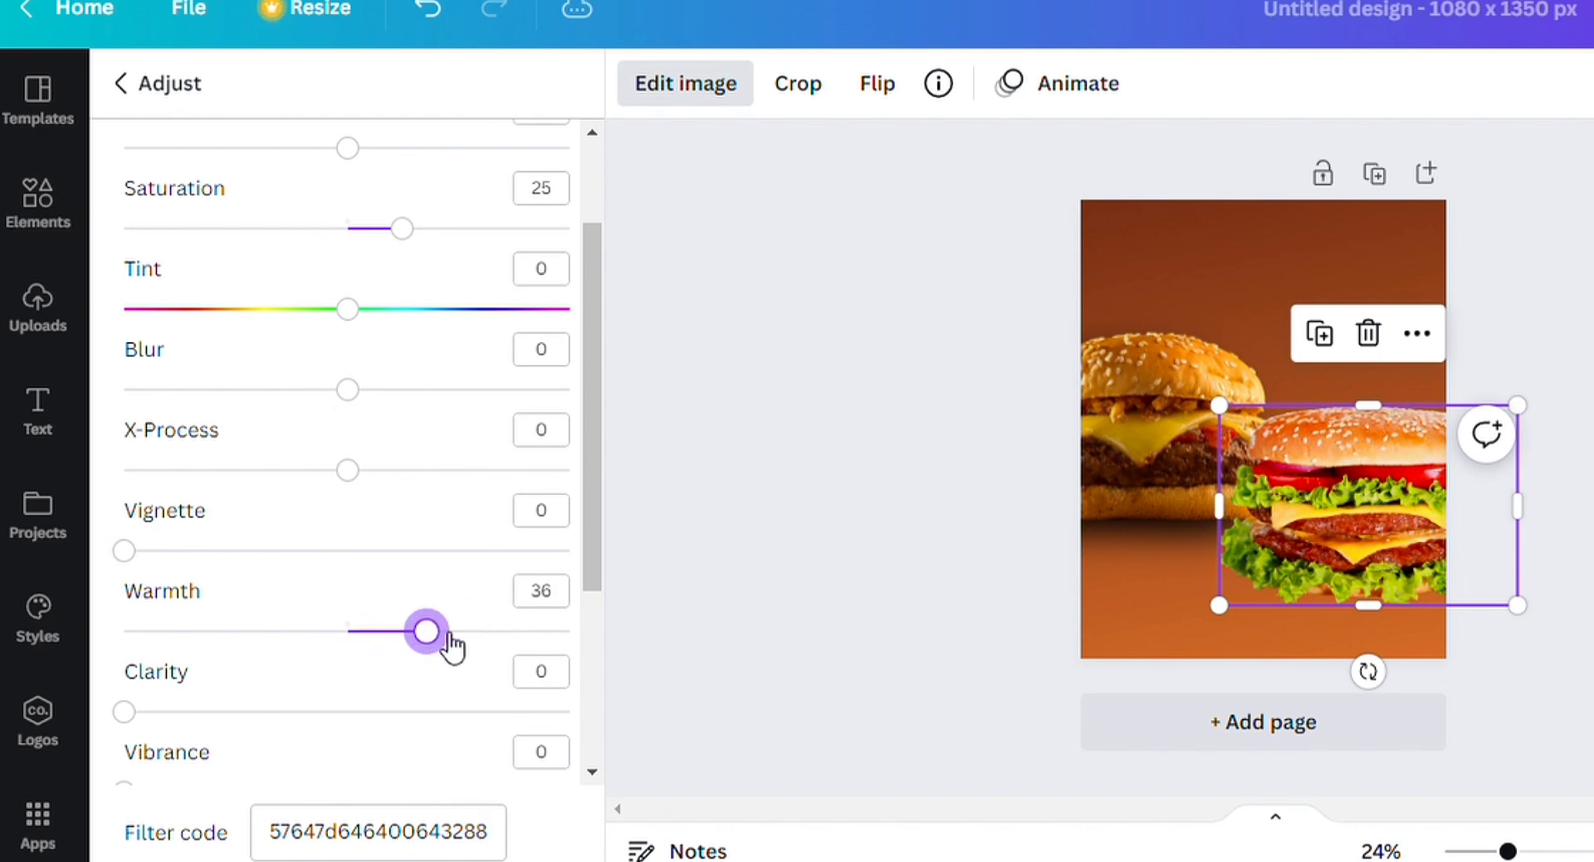
left_click(1125, 419)
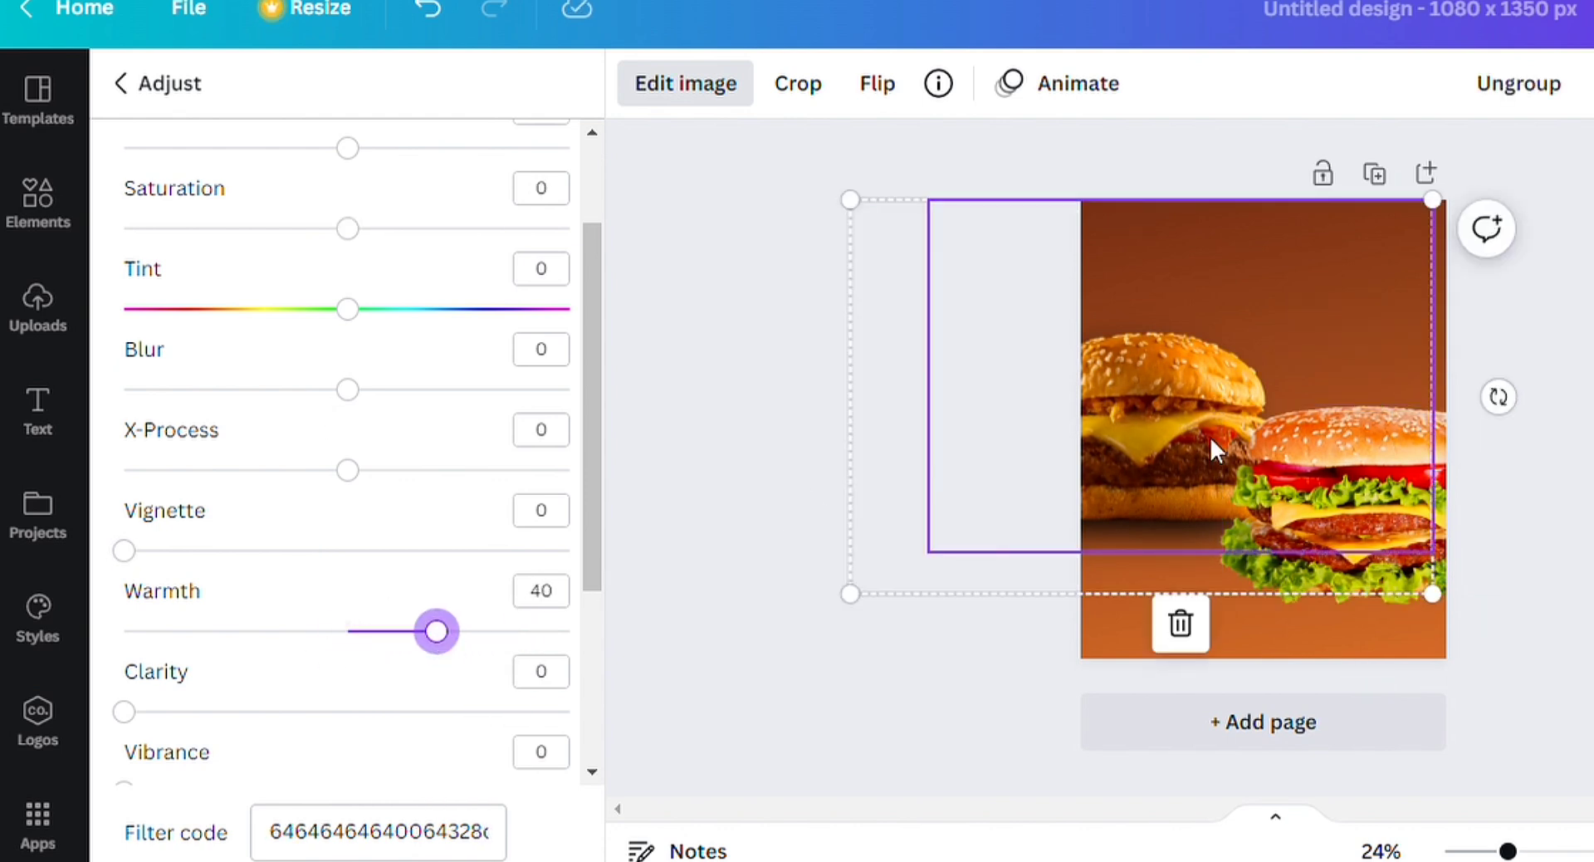
Duplicate the lettuce burger and set the copy's brightness to -100, contrast to 100 and saturation to -100 with a strong blur
left_click(1345, 515)
key("ctrl+d")
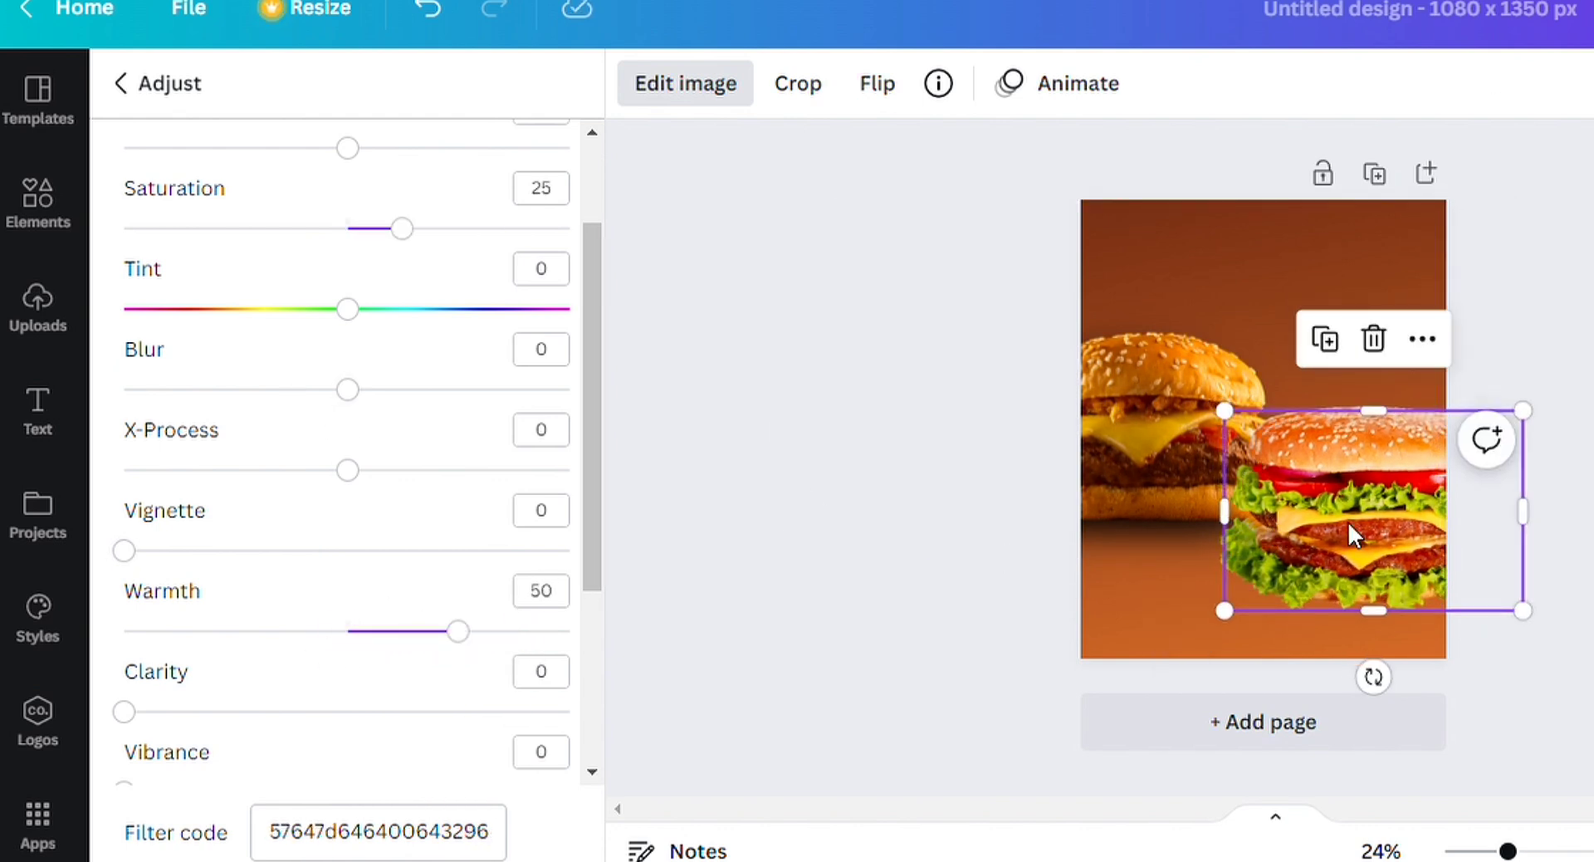
scroll(552, 482, "up", 2)
mouse_move(1392, 495)
left_mouse_down()
mouse_move(1252, 462)
mouse_move(1379, 478)
left_mouse_up()
left_click_drag(319, 211, 116, 211)
left_click_drag(347, 292, 834, 332)
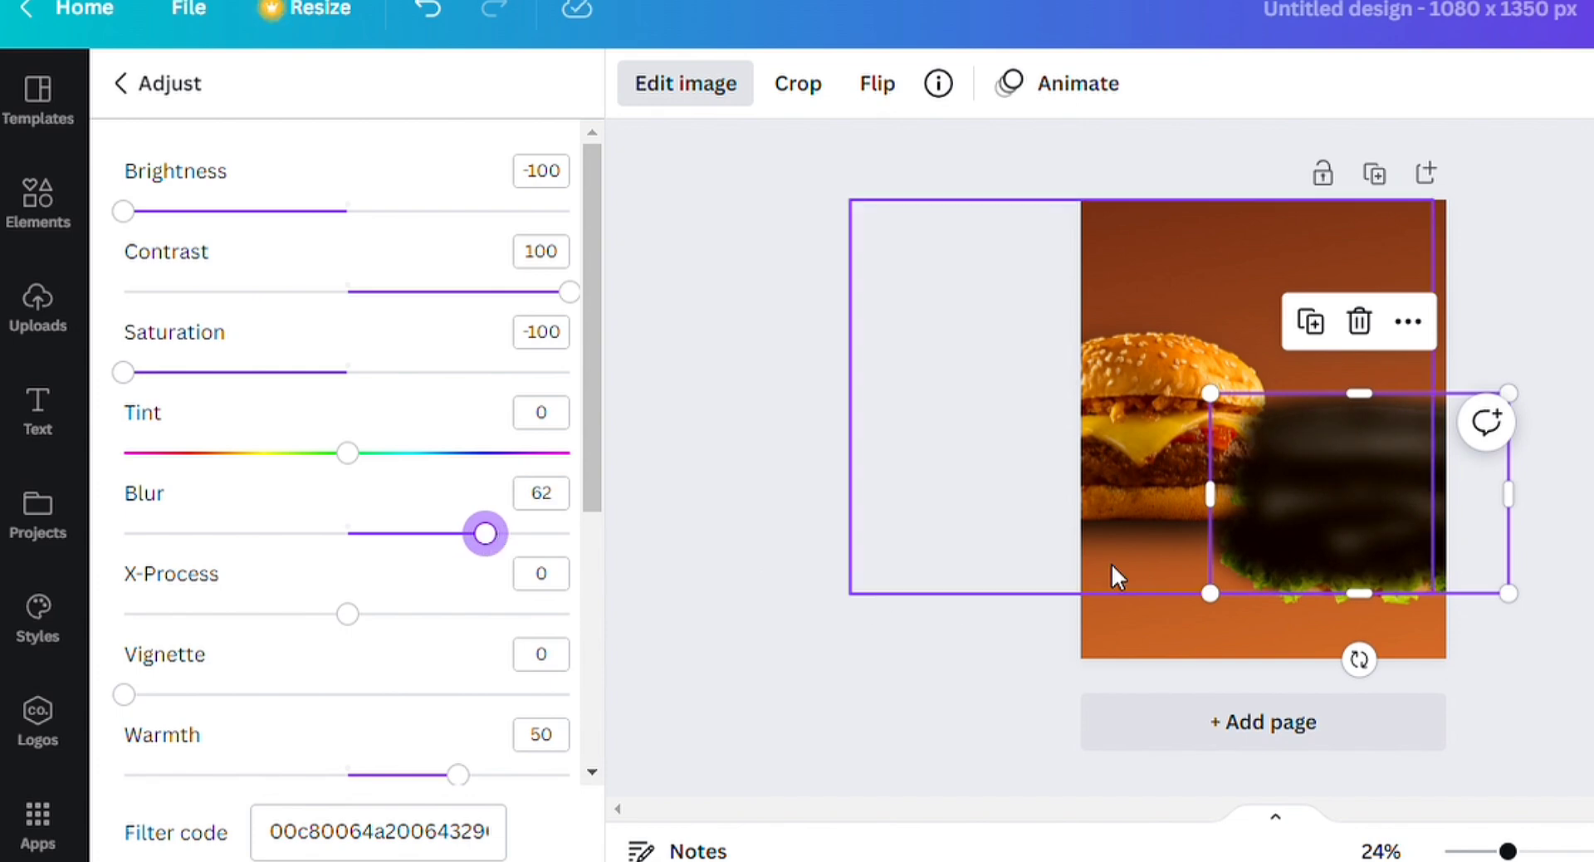
left_click_drag(519, 534, 501, 534)
Try to arrange the dark copy as a shadow behind the lettuce burger, and delete it
right_click(1281, 493)
left_click(1378, 325)
left_click_drag(1387, 480, 1432, 326)
left_click_drag(1325, 526, 1329, 529)
left_click_drag(1214, 596, 1247, 615)
left_click_drag(1331, 427, 1331, 515)
left_click(1314, 560)
key("Delete")
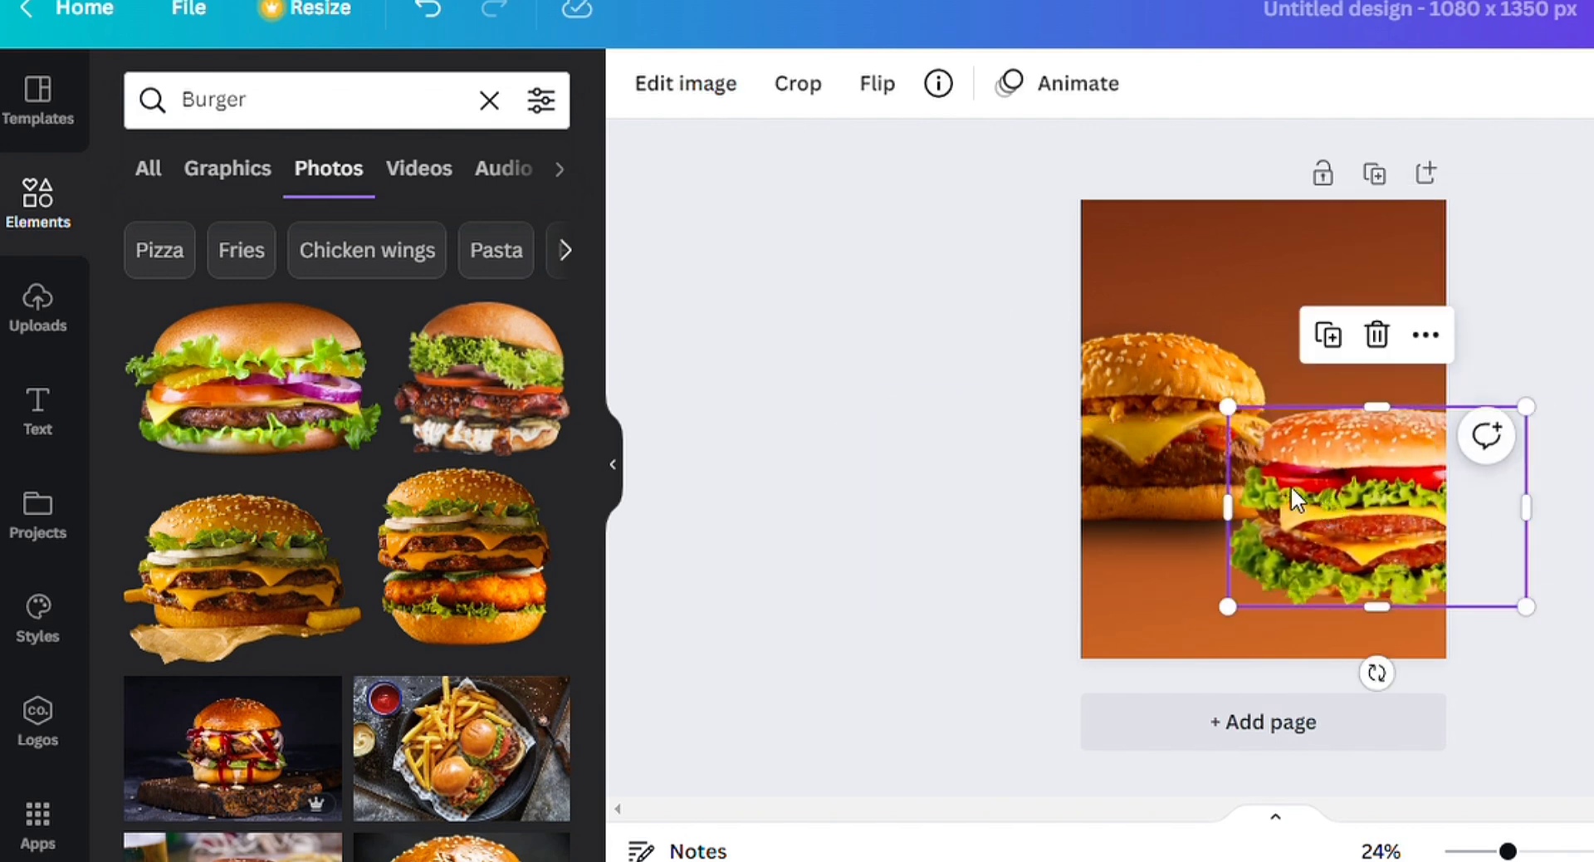
Search the elements for "shadow" and show the graphics results
right_click(1297, 499)
key("Escape")
triple_click(391, 99)
type("shadow")
key("Return")
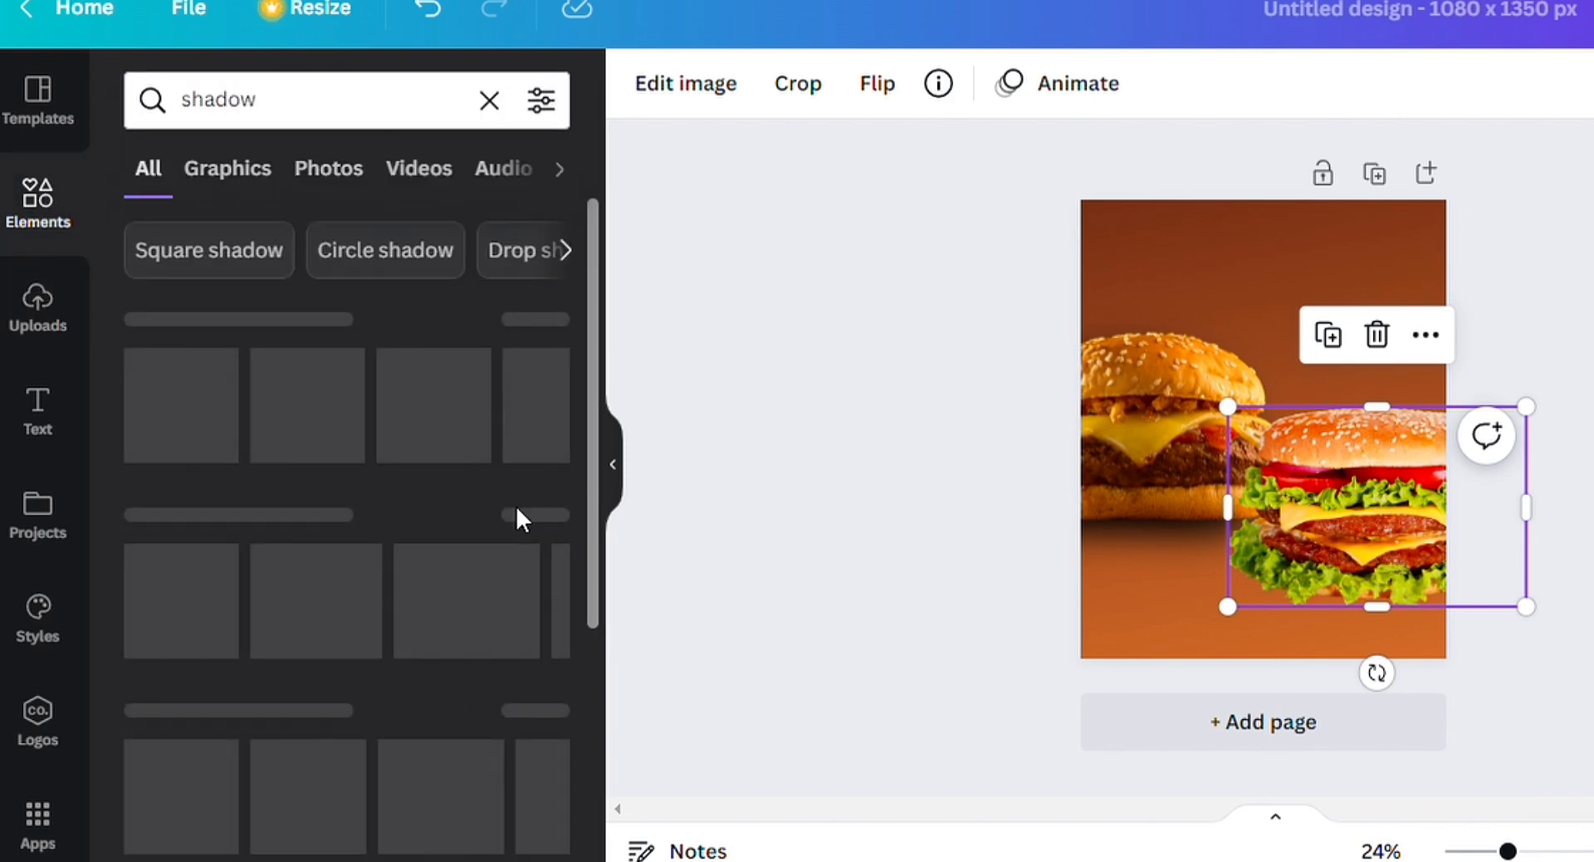
left_click(535, 335)
scroll(448, 593, "down", 1)
Place the soft oval shadow graphic instead of the thin one under the lettuce burger and enlarge it
left_click_drag(465, 401, 1314, 604)
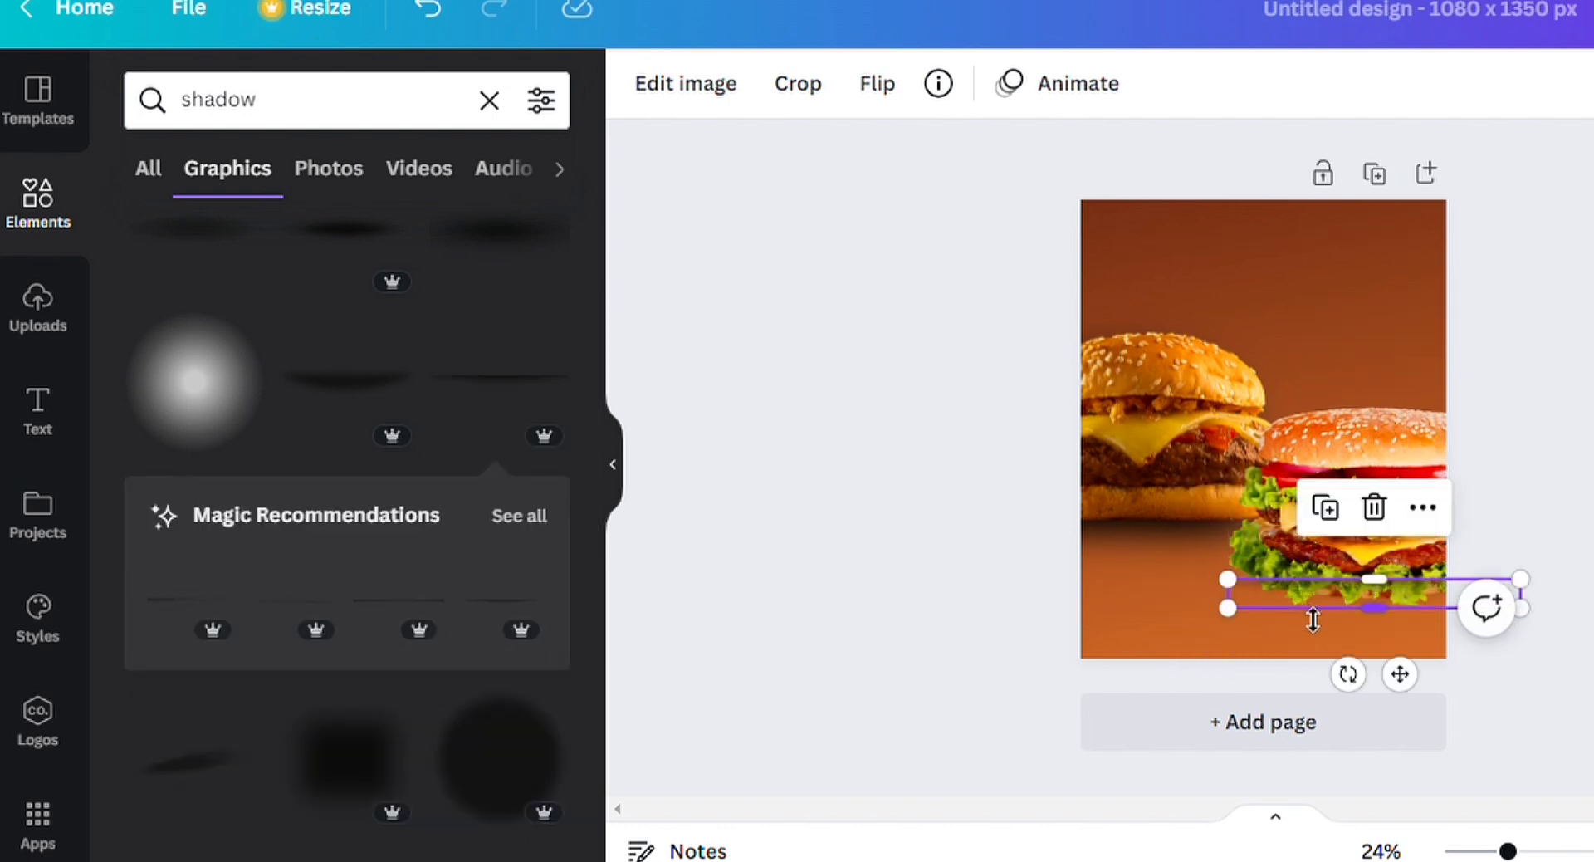
key("Delete")
scroll(415, 494, "down", 3)
scroll(345, 573, "down", 2)
left_click_drag(195, 500, 1249, 608)
left_click_drag(1255, 617, 1343, 614)
left_click_drag(1260, 517, 1039, 359)
left_click_drag(1274, 538, 1384, 594)
Send the oval shadow behind the lettuce burger and adjust its size and position beneath the bun
right_click(1339, 583)
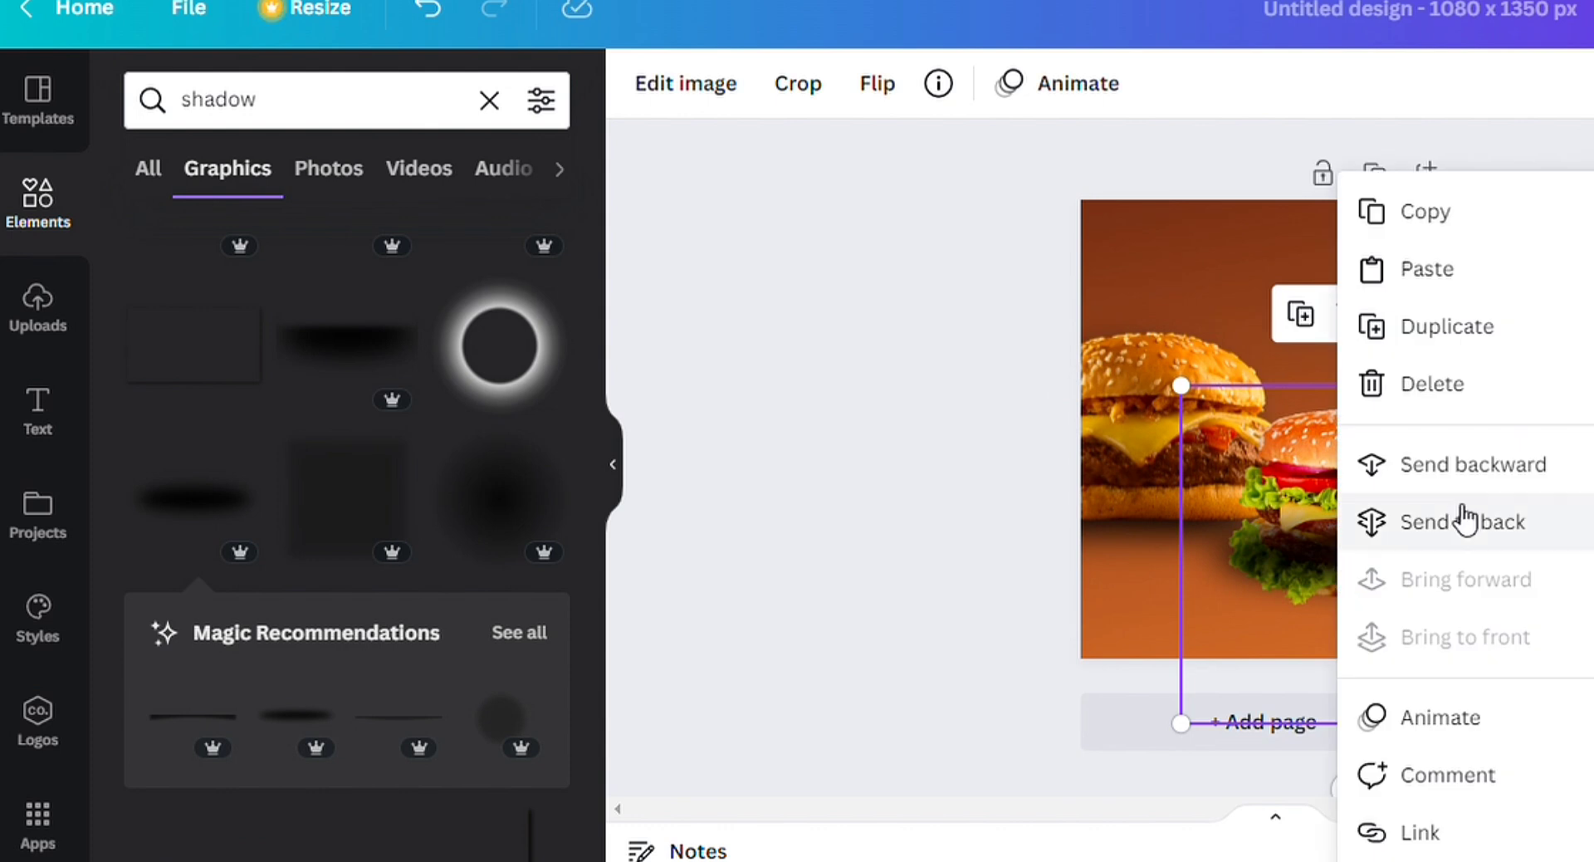
left_click(1428, 528)
left_click_drag(1214, 641, 1231, 655)
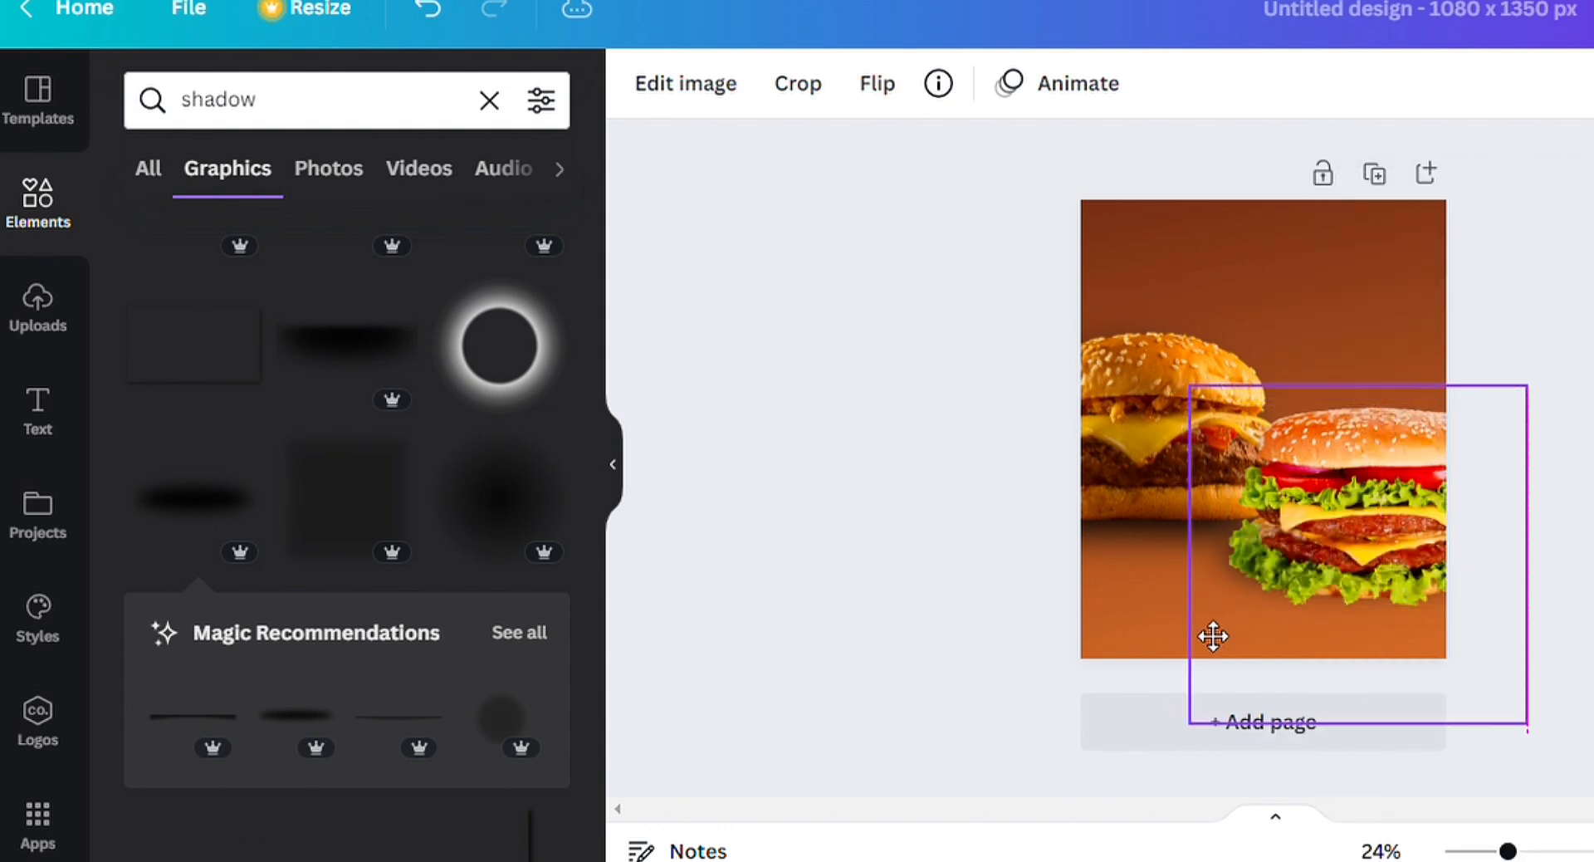
mouse_move(1188, 734)
left_mouse_down()
mouse_move(1185, 758)
mouse_move(1178, 747)
left_mouse_up()
mouse_move(1345, 623)
left_mouse_down()
mouse_move(1365, 644)
mouse_move(1362, 430)
mouse_move(1373, 637)
mouse_move(1354, 603)
left_mouse_up()
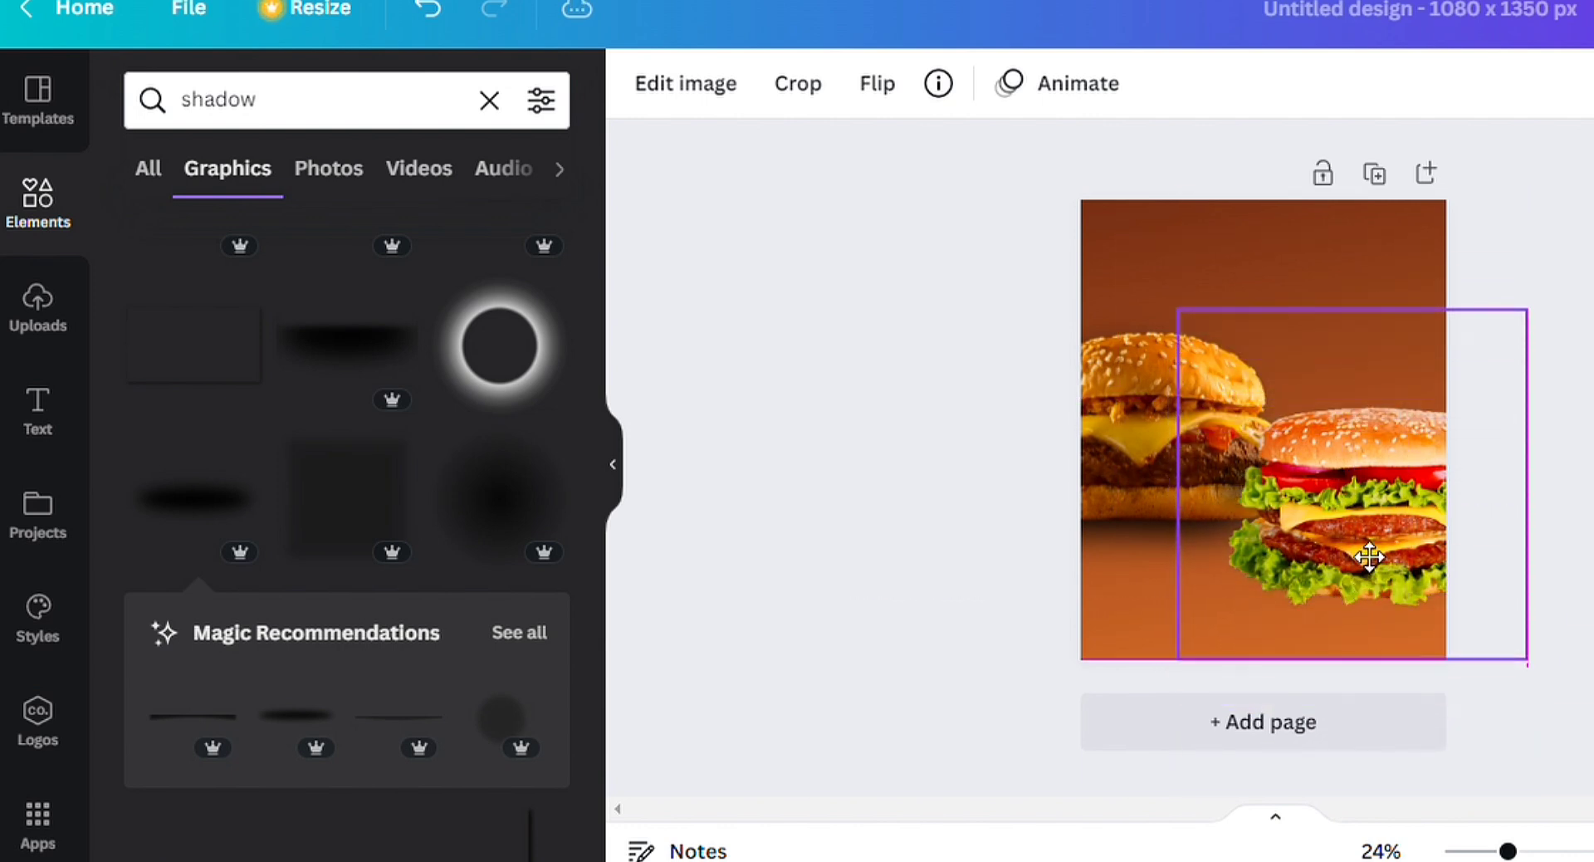
left_click(1560, 576)
Add a second, thinner shadow graphic, send it backward and fit it under the lettuce burger's base
scroll(345, 509, "down", 10)
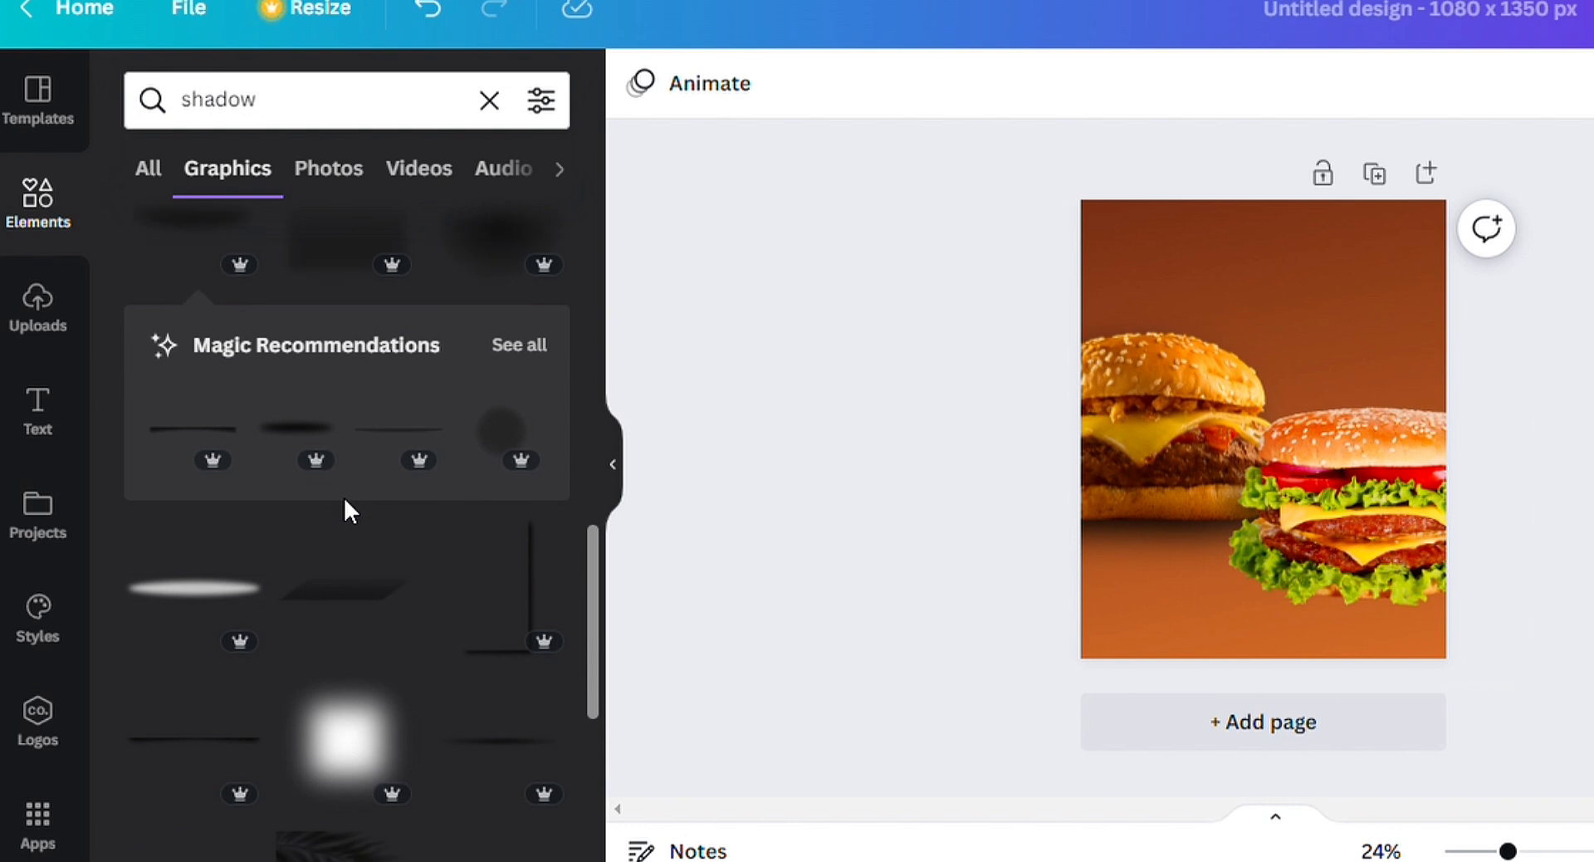
left_click(1113, 606)
left_click(960, 639)
left_click_drag(1218, 548, 1356, 588)
left_click_drag(1188, 581, 1188, 627)
right_click(1188, 628)
left_click(1300, 345)
left_click_drag(1292, 603, 1290, 587)
left_click(1573, 647)
left_click(1214, 609)
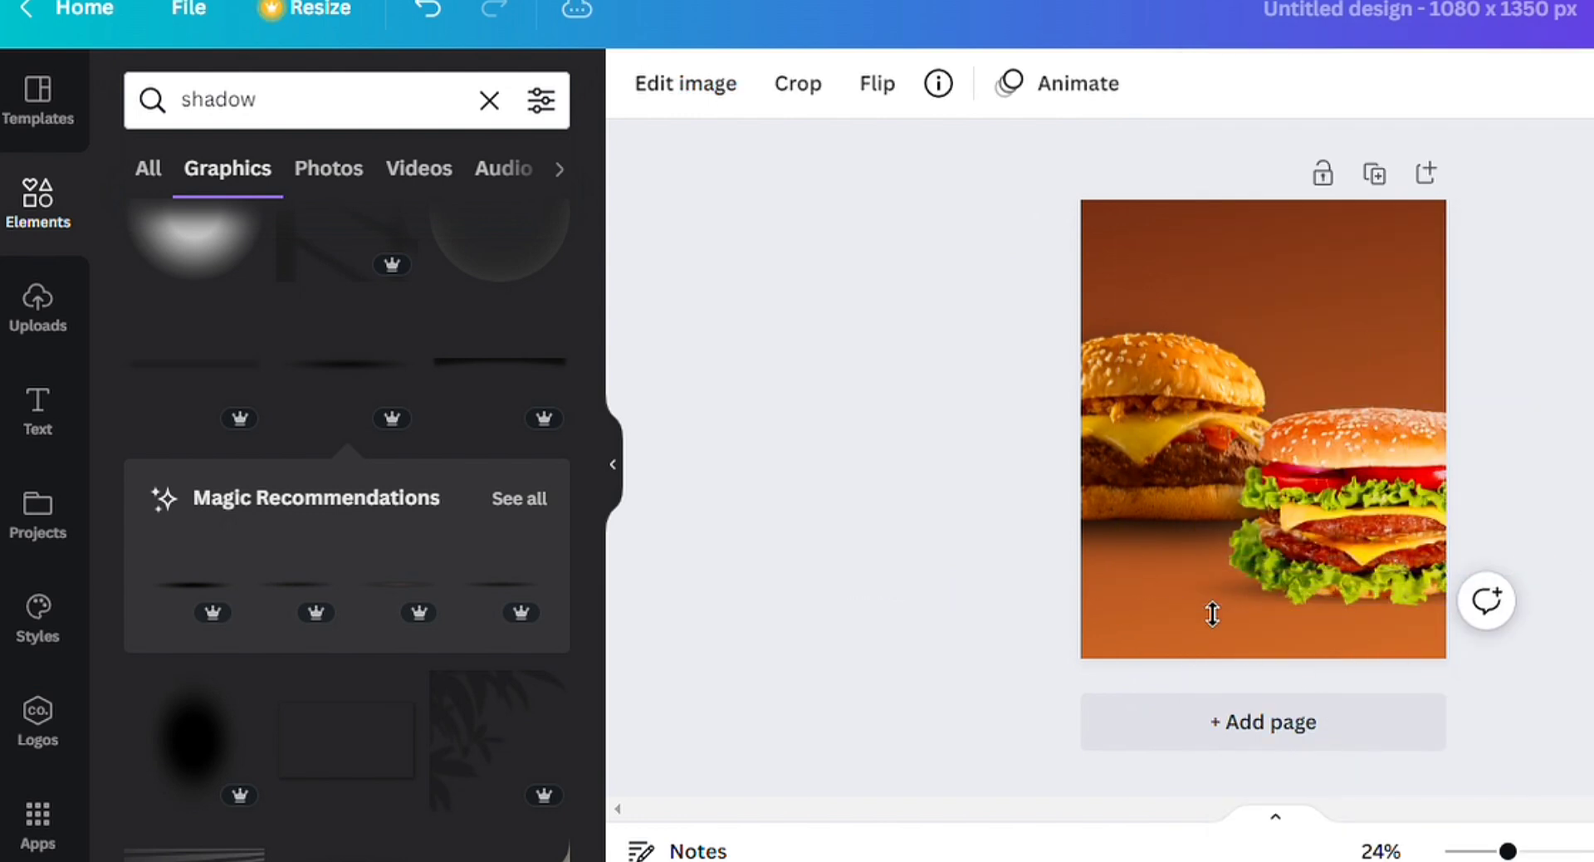
key("Escape")
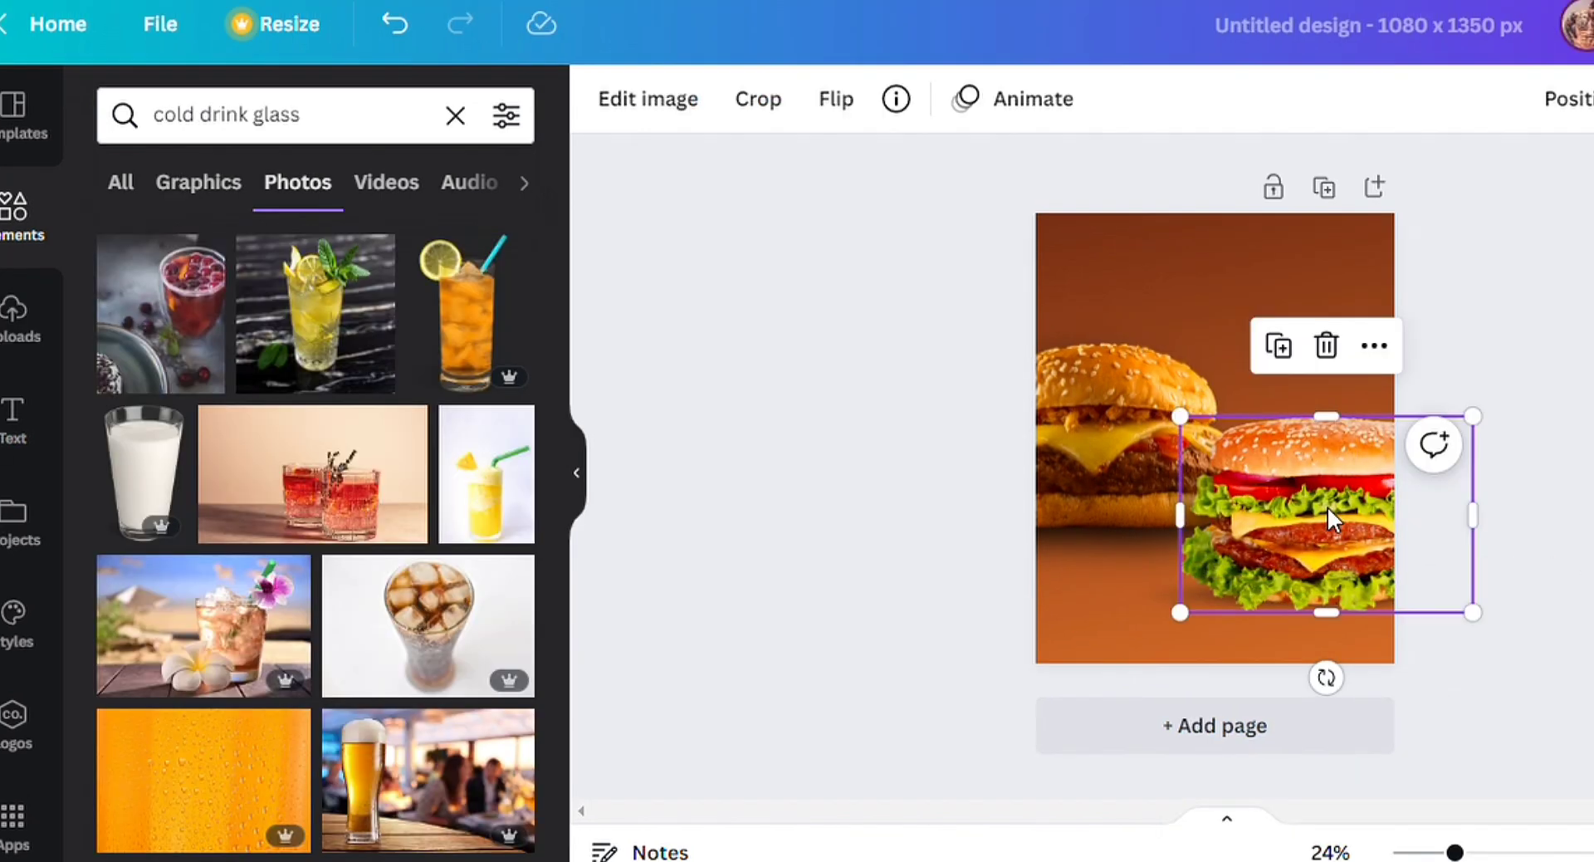
Duplicate the lettuce burger and place the copy in the page's lower-left corner
left_click_drag(1312, 506, 992, 613)
key("ctrl+z")
right_click(1086, 606)
left_click_drag(805, 553, 1058, 584)
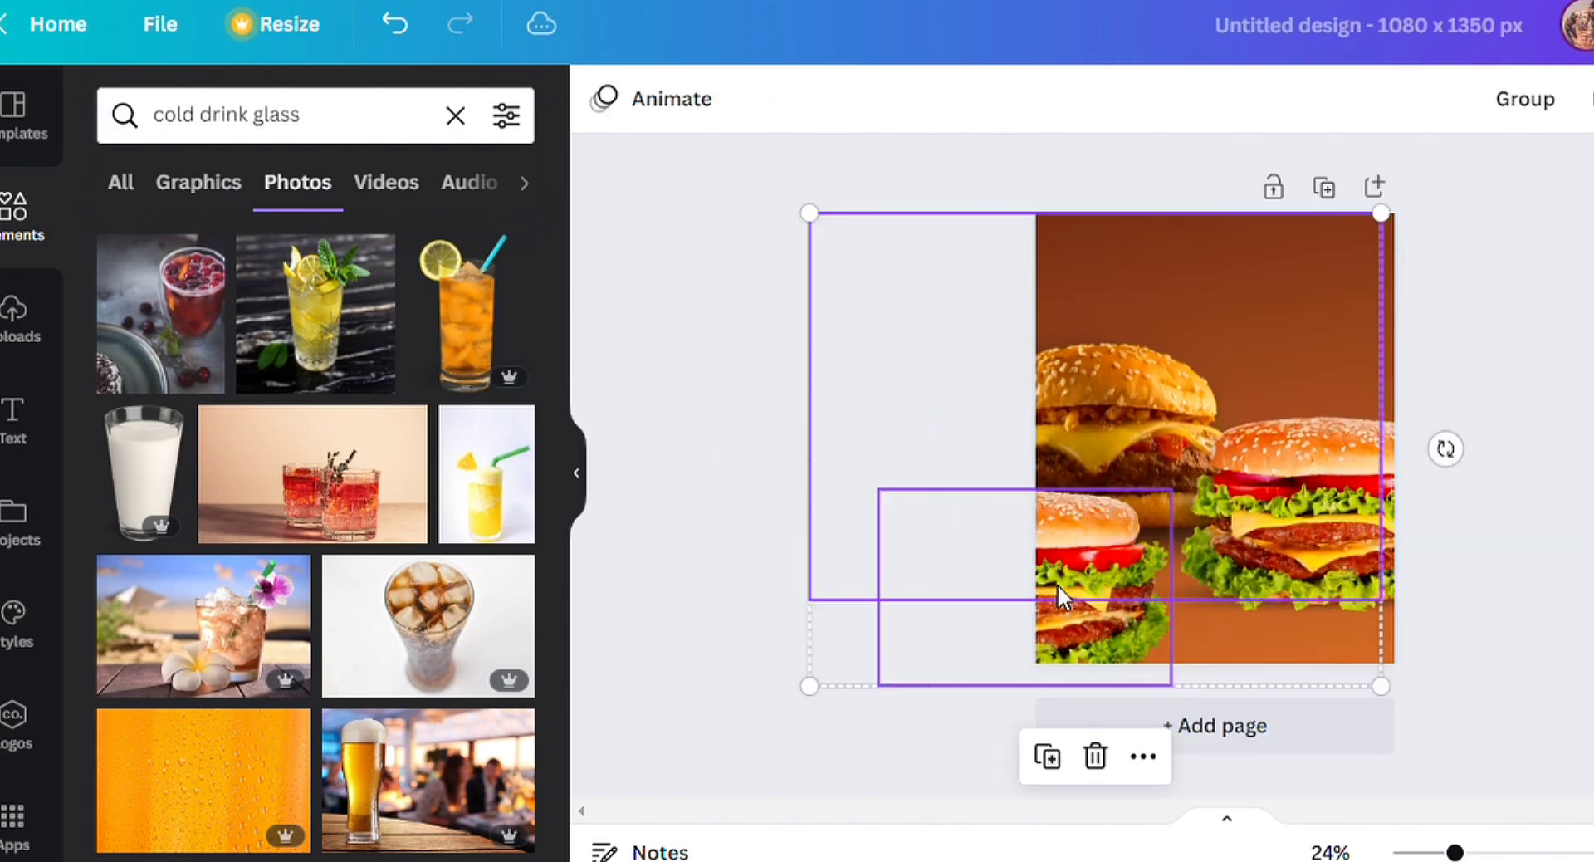
Set the blur of the lower-left burger copy to 25
left_click(866, 635)
left_click(1098, 630)
left_click(648, 98)
scroll(320, 448, "down", 1)
left_click(506, 507)
scroll(208, 603, "down", 2)
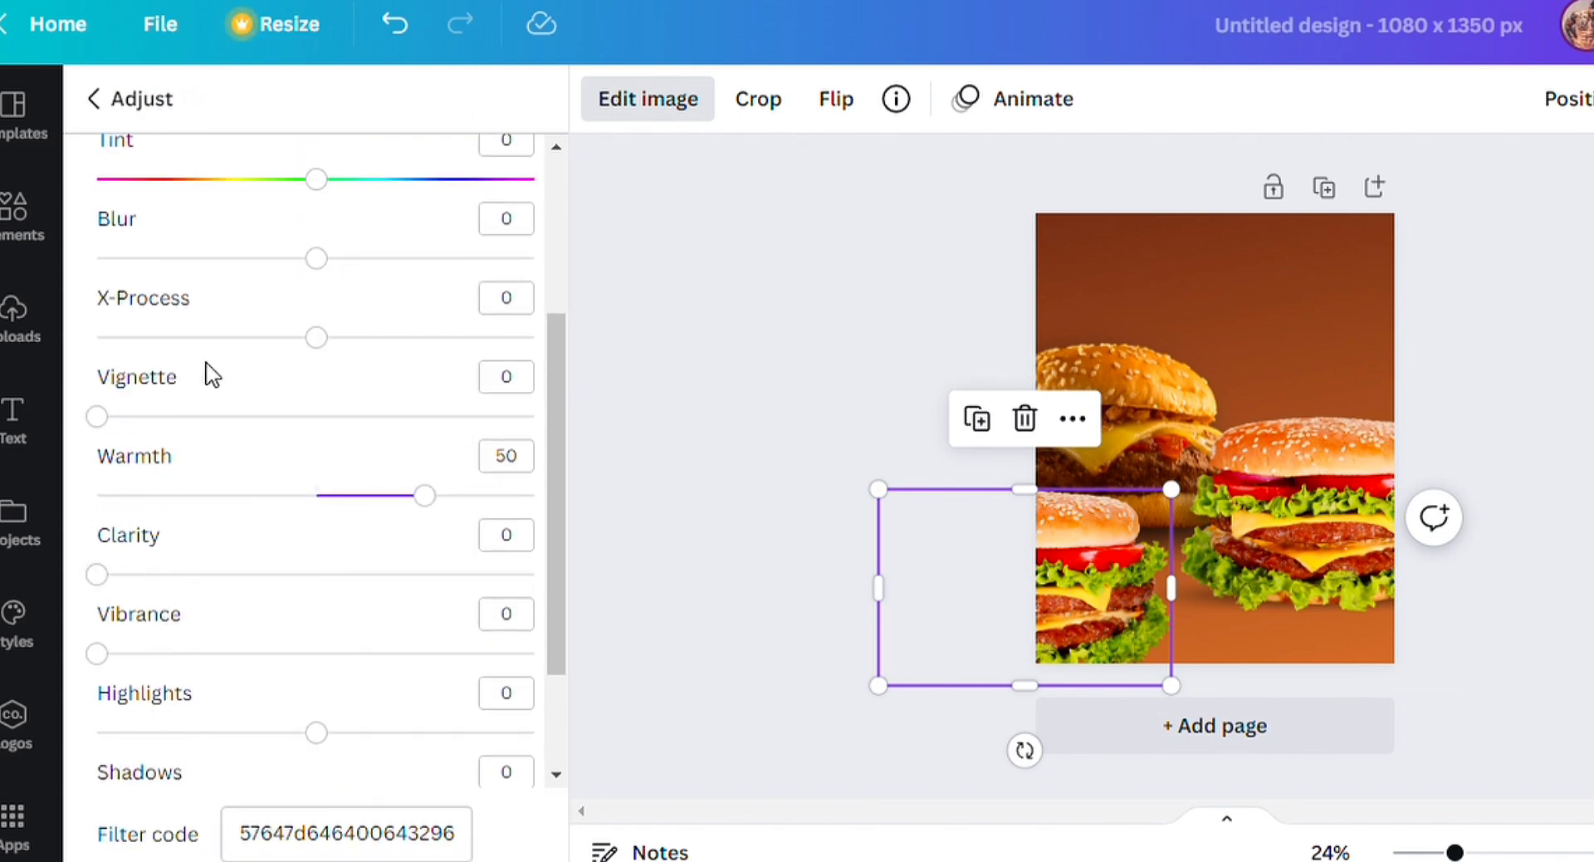
scroll(274, 714, "down", 1)
scroll(315, 498, "up", 2)
left_click_drag(316, 381, 365, 385)
Flip the blurred burger copy and resize it so only a small part shows in the page's lower-left corner
left_click_drag(909, 497, 730, 462)
left_click_drag(1035, 560, 930, 552)
left_click(836, 98)
left_click(879, 166)
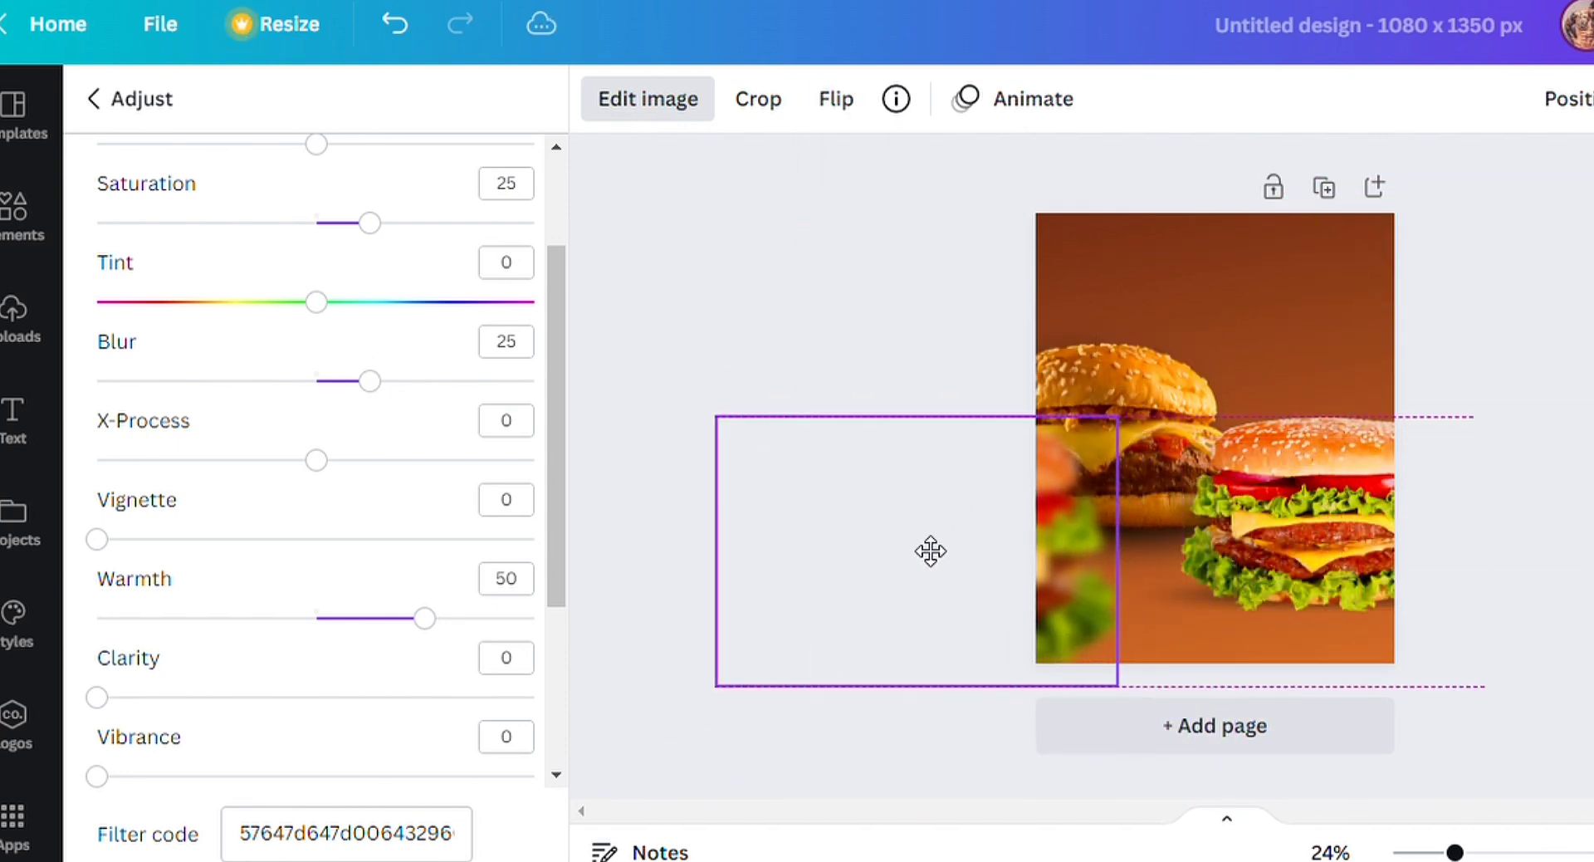
left_click_drag(727, 709, 926, 579)
left_click_drag(989, 521, 974, 652)
mouse_move(889, 710)
left_mouse_down()
mouse_move(922, 697)
mouse_move(872, 730)
left_mouse_up()
left_click_drag(943, 671, 961, 671)
Set the blurred burger copy's brightness to -13 and its blur to 41
left_click(647, 99)
left_click(505, 346)
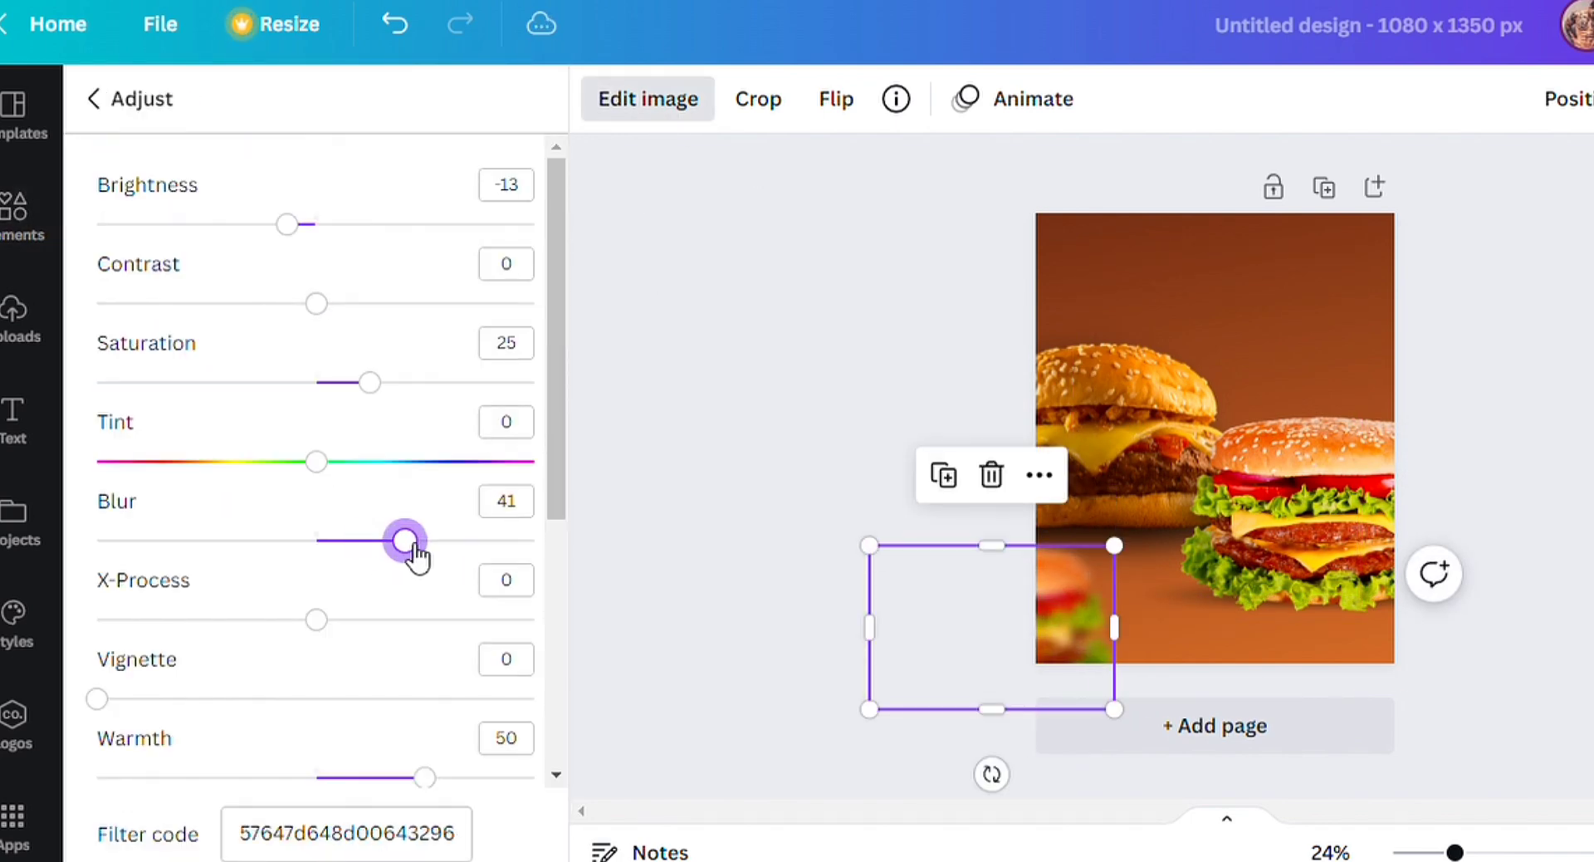
left_click(660, 500)
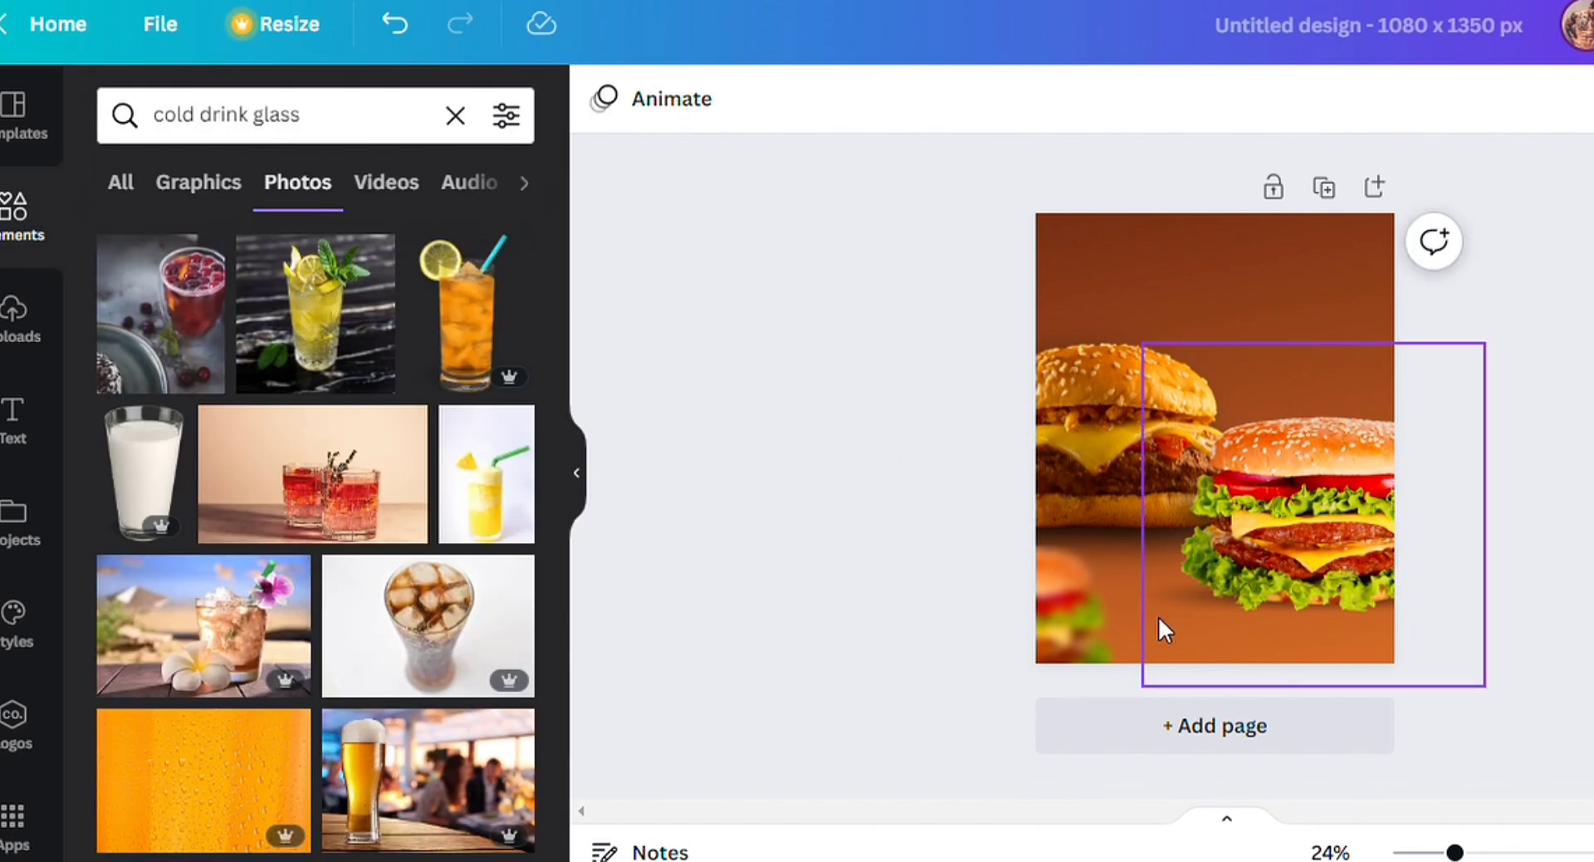
Add a heading reading "Flat 50% Off" near the top of the page
left_click(17, 415)
left_click(255, 326)
double_click(1221, 270)
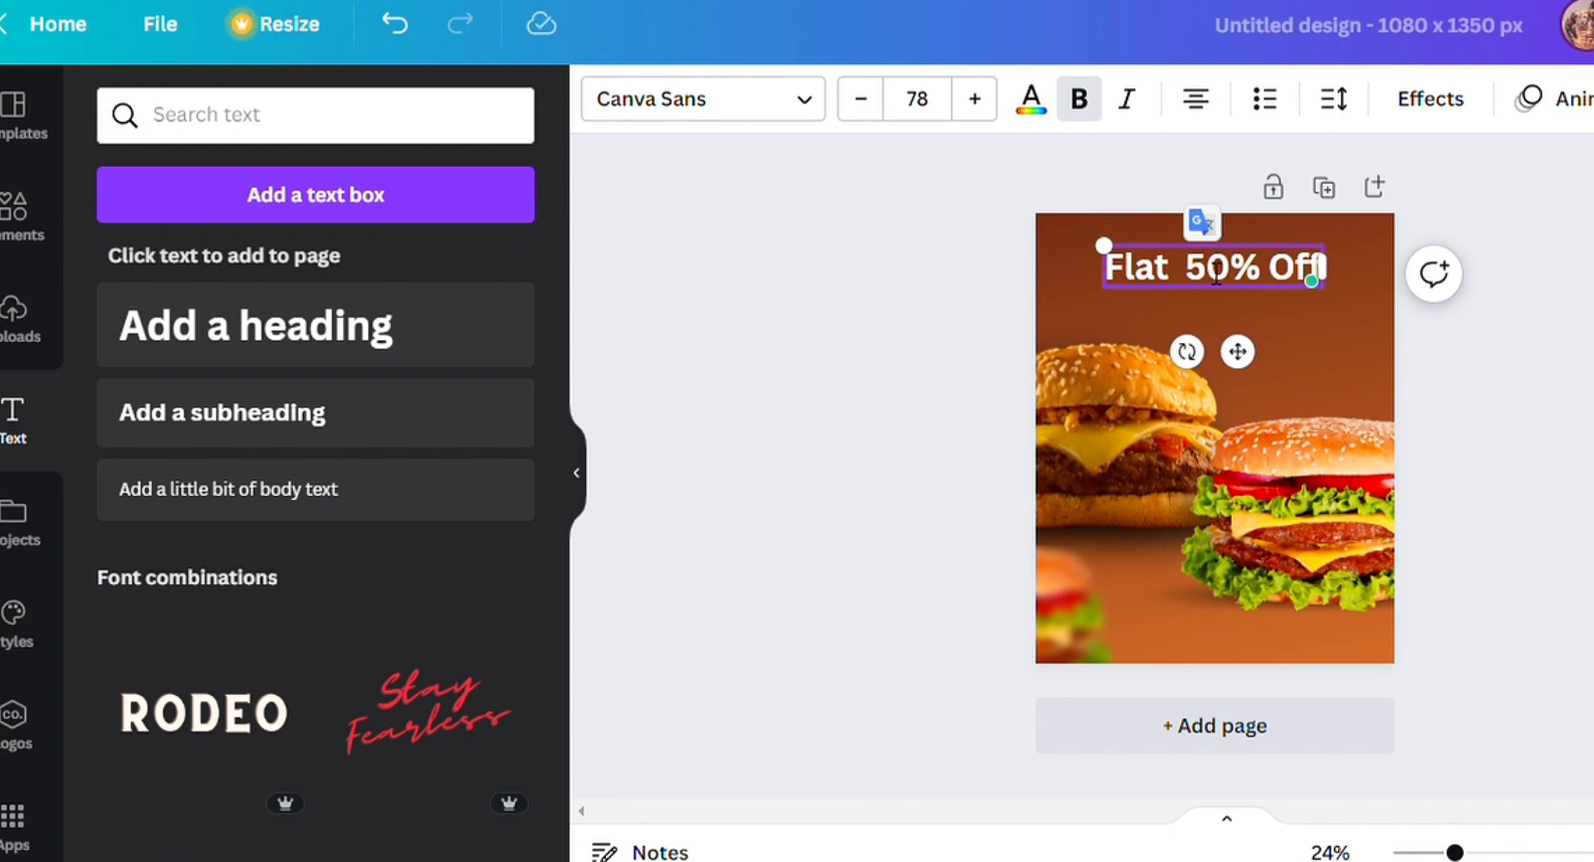
left_click(850, 324)
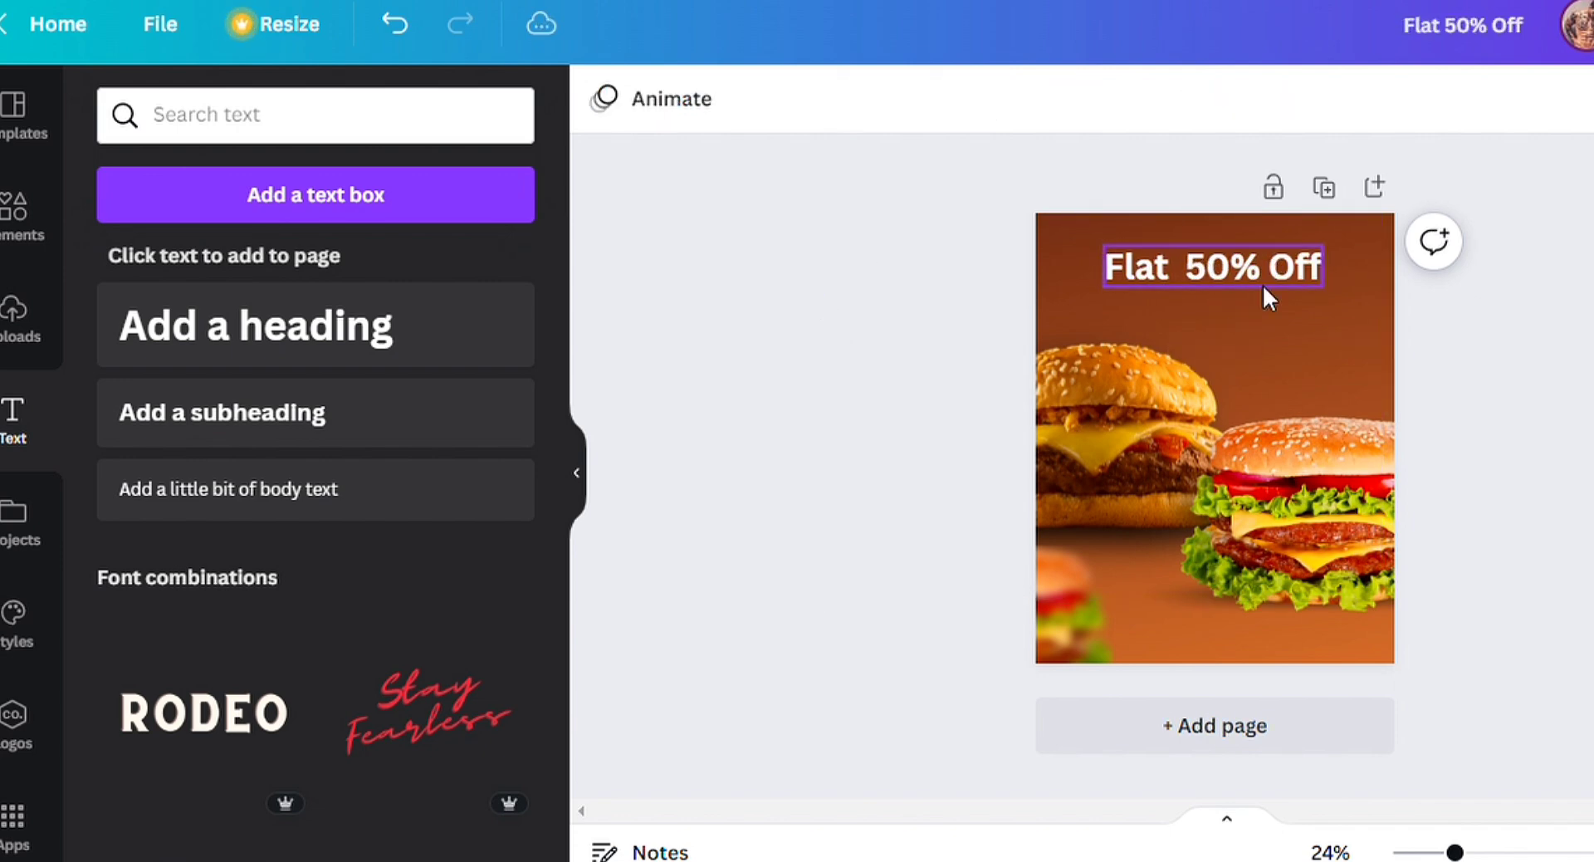
Change the font of the "Flat 50% Off" heading to Buffalo
left_click(1286, 266)
left_click(702, 99)
scroll(406, 598, "down", 8)
scroll(411, 602, "down", 5)
left_click(185, 249)
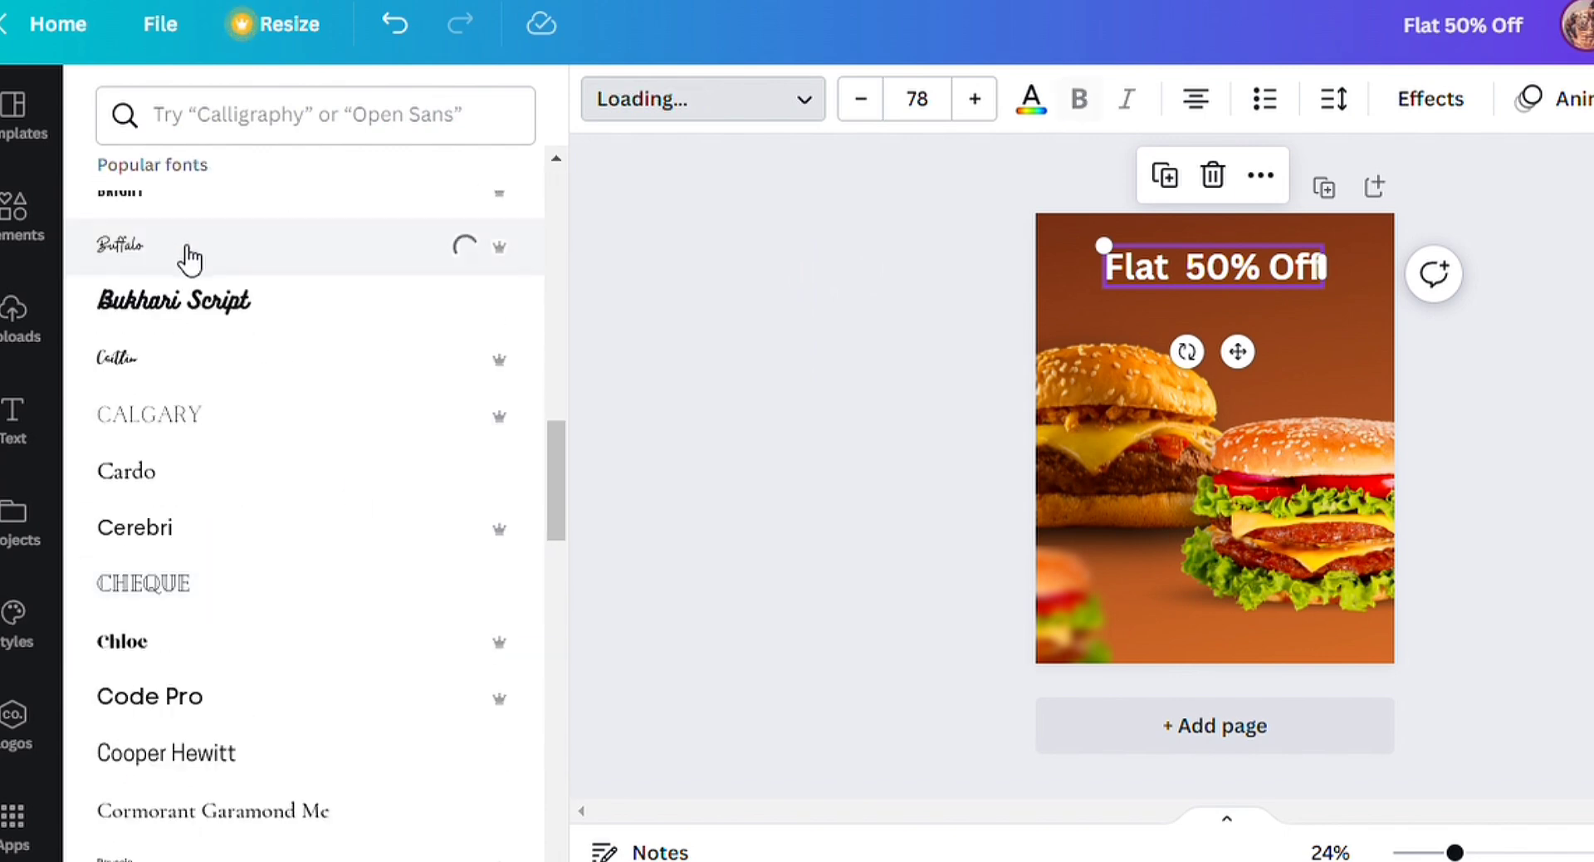
Change the heading's font to Gagalin, enlarge it to about size 108 and position it near the page's upper edge
scroll(299, 515, "down", 8)
left_click(285, 499)
left_click_drag(1104, 248, 988, 237)
left_click(814, 274)
left_click(1201, 240)
left_click_drag(1300, 301, 1483, 295)
left_click_drag(1031, 282, 1102, 279)
left_click_drag(1295, 270, 1274, 291)
left_click(845, 271)
left_click(1149, 277)
Set the heading's font size to 80 and tighten its letter spacing so the text sits closer together
left_click(1333, 99)
left_click_drag(1411, 222, 1474, 239)
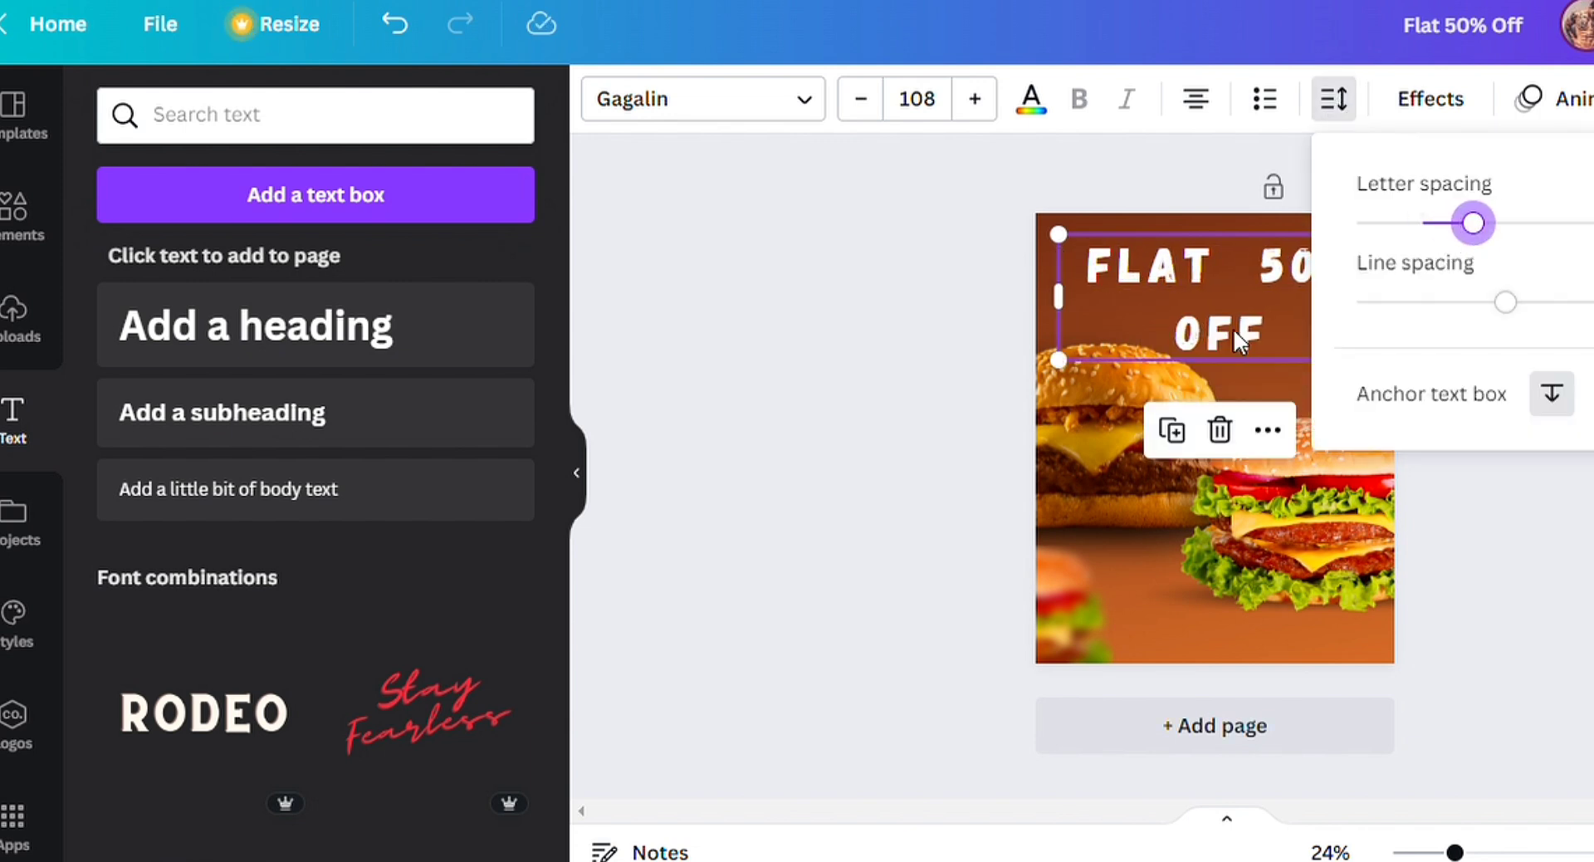
left_click(917, 99)
left_click(966, 285)
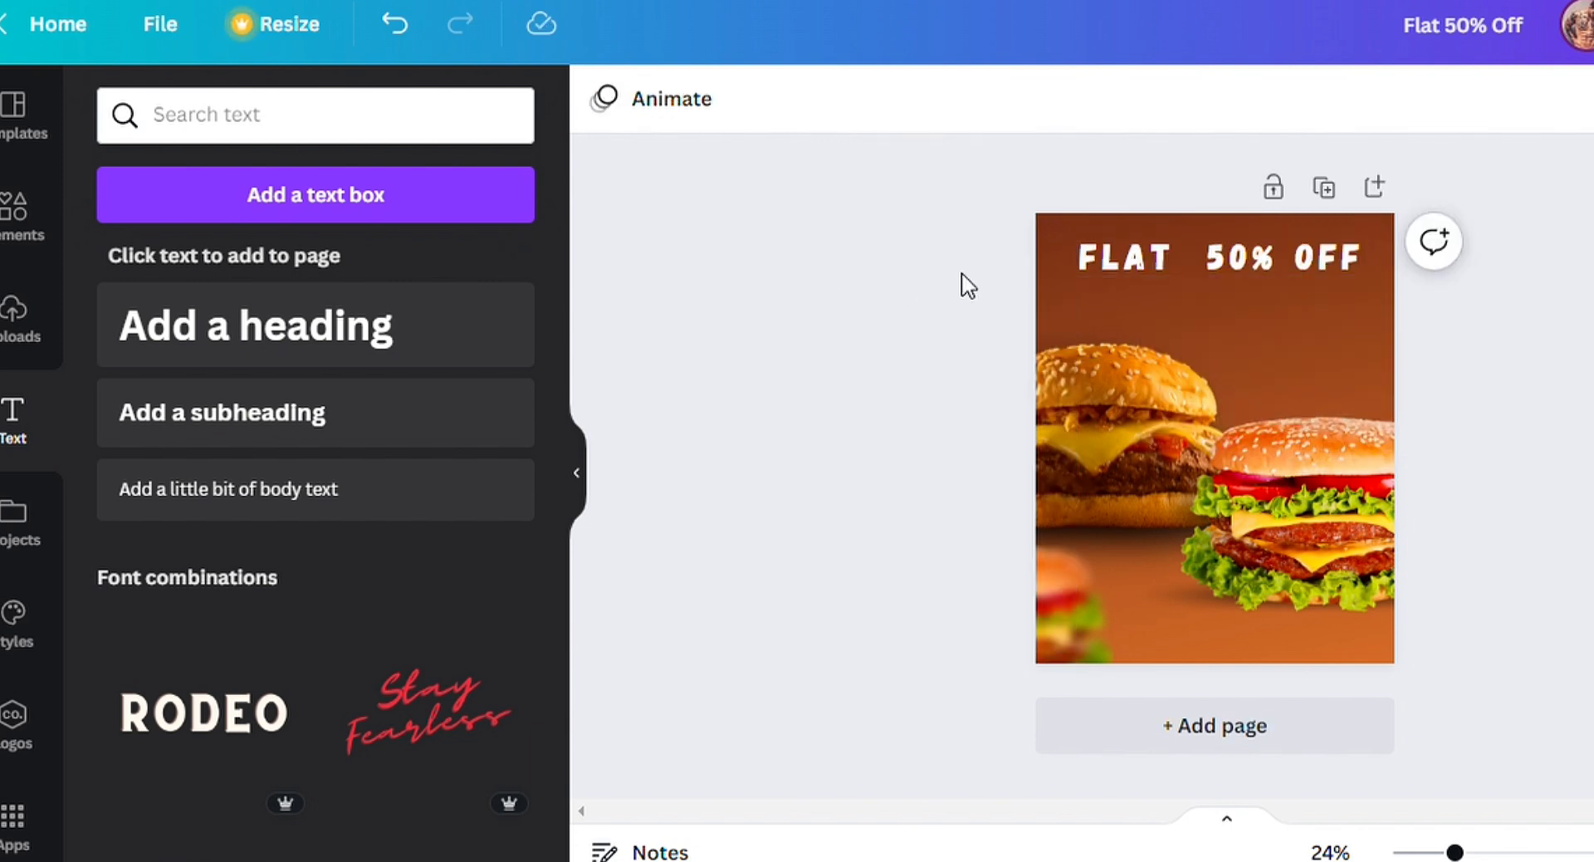
left_click(1295, 257)
left_click(1333, 98)
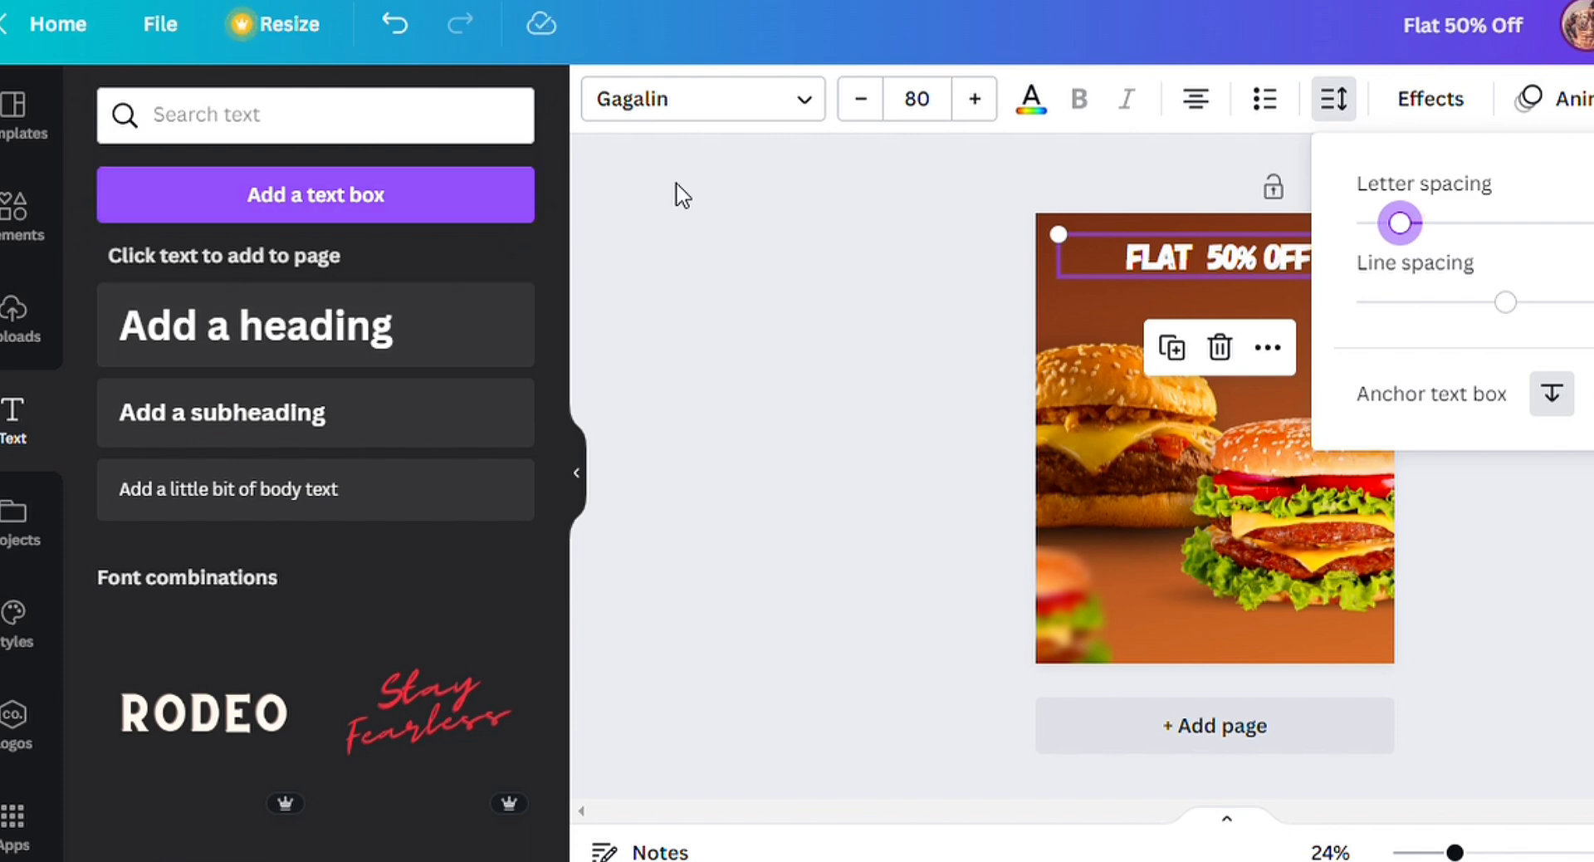
Try the Moontime and Norwester fonts on the "Flat 50% Off" heading
left_click(703, 99)
left_click(382, 668)
scroll(387, 676, "down", 4)
scroll(389, 686, "down", 1)
left_click(257, 482)
scroll(264, 490, "down", 10)
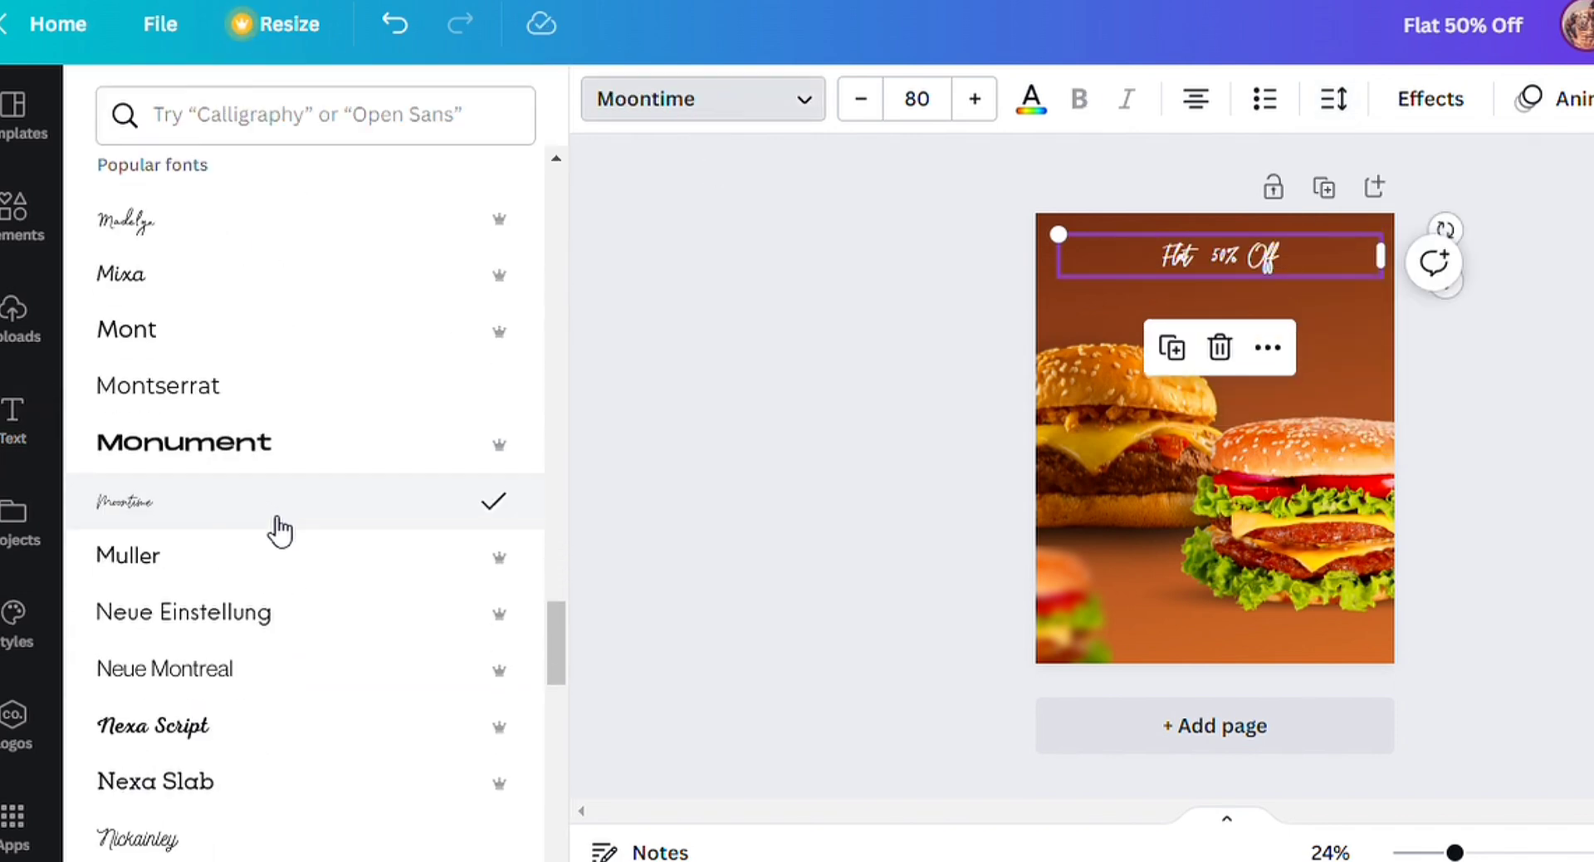
scroll(279, 506, "down", 3)
left_click(277, 461)
scroll(274, 498, "down", 2)
left_click(268, 532)
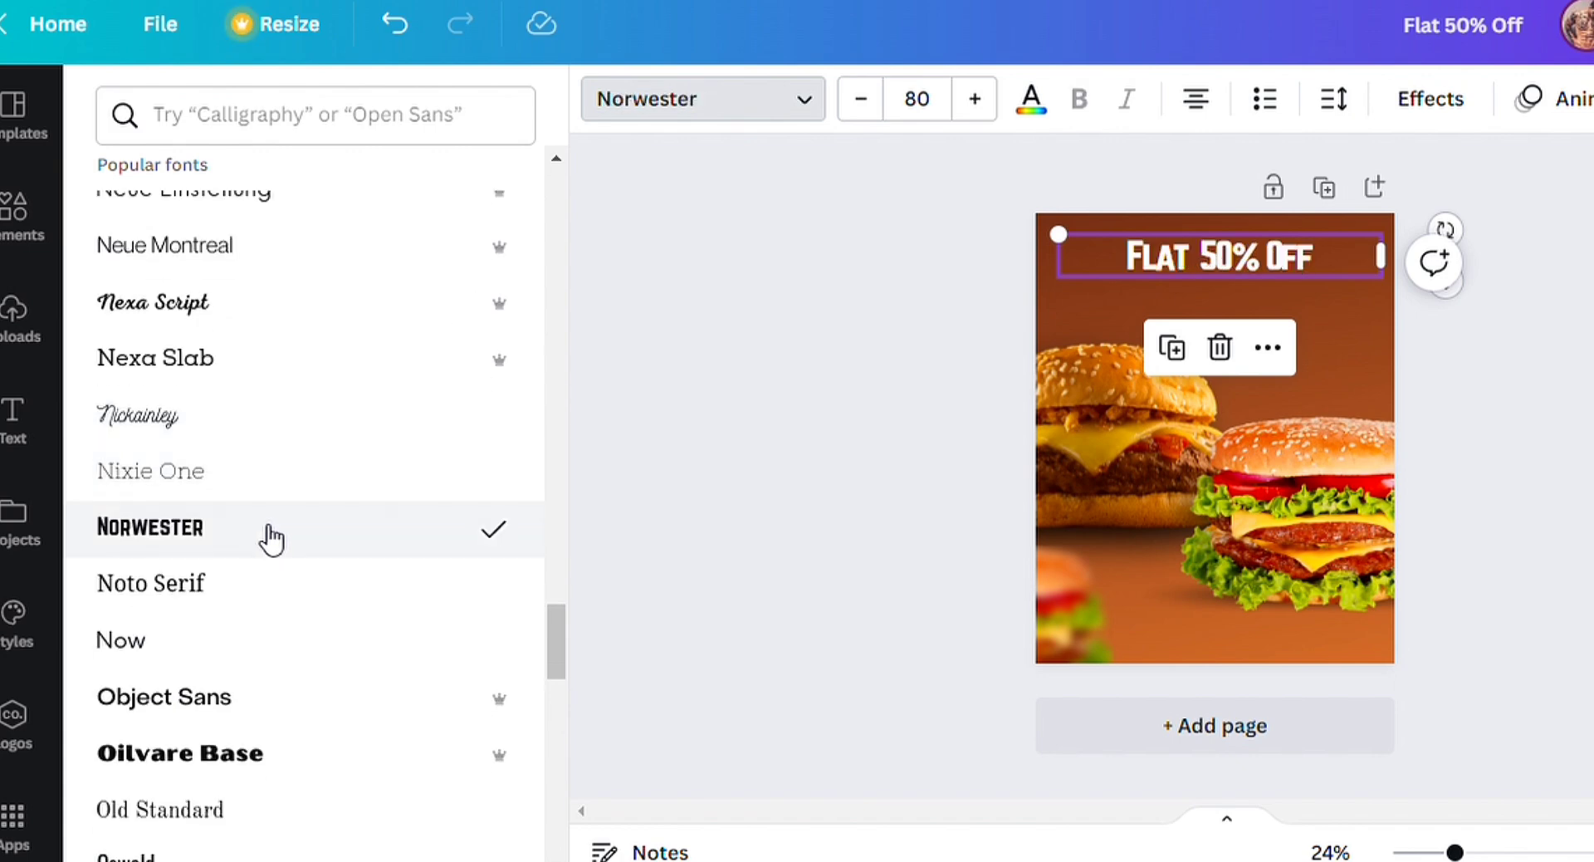
Try the Oilvare Base, Oswald and Sunborn fonts on the "Flat 50% Off" heading
scroll(274, 531, "down", 3)
left_click(293, 480)
scroll(265, 477, "down", 2)
left_click(232, 456)
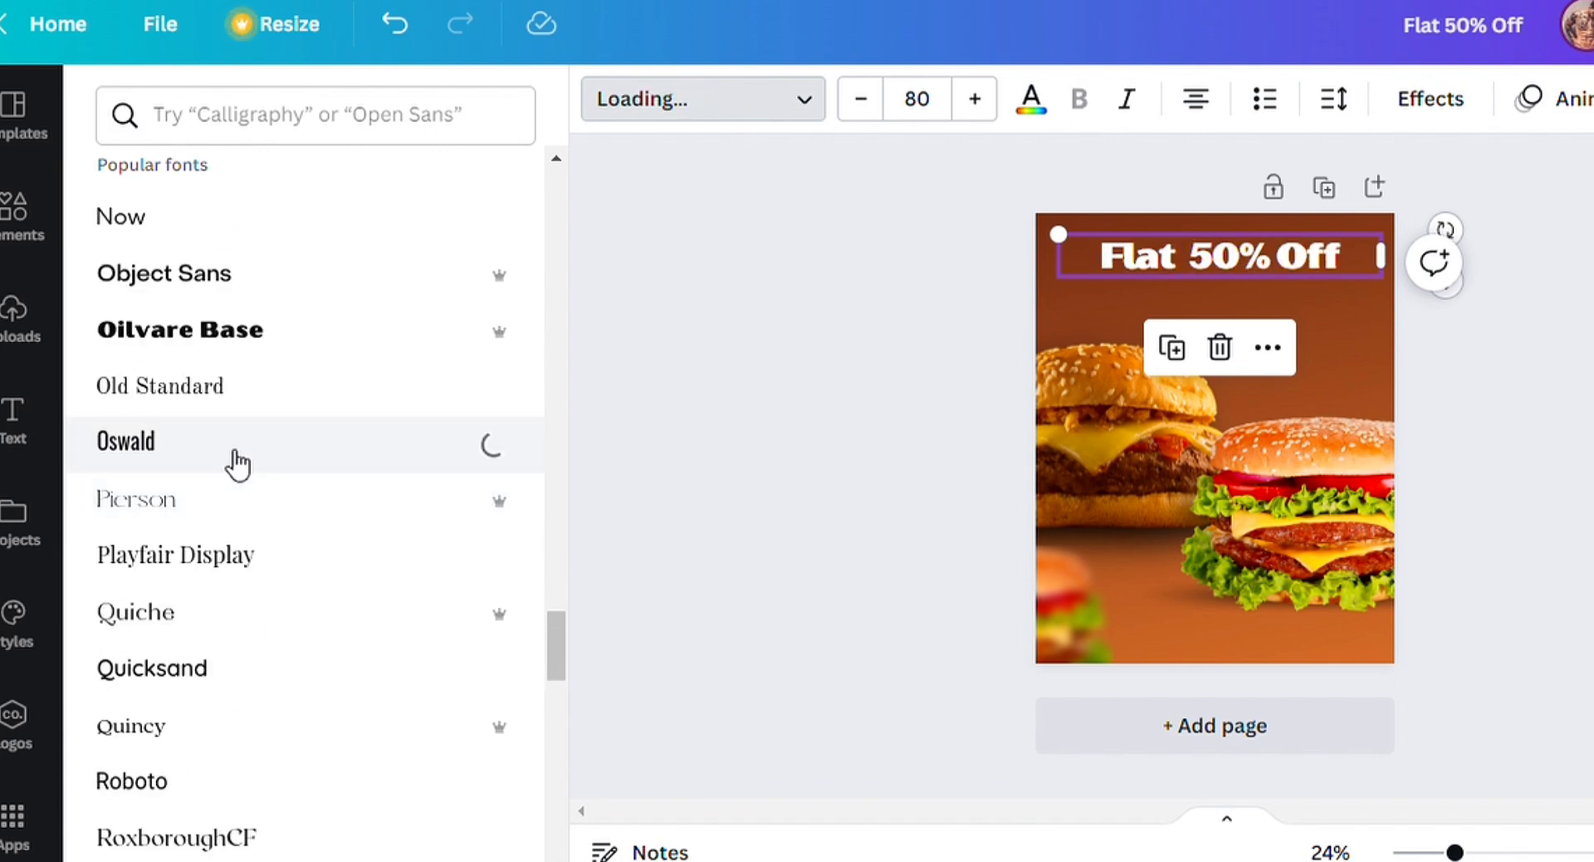
scroll(249, 498, "down", 8)
left_click(282, 611)
scroll(283, 610, "down", 6)
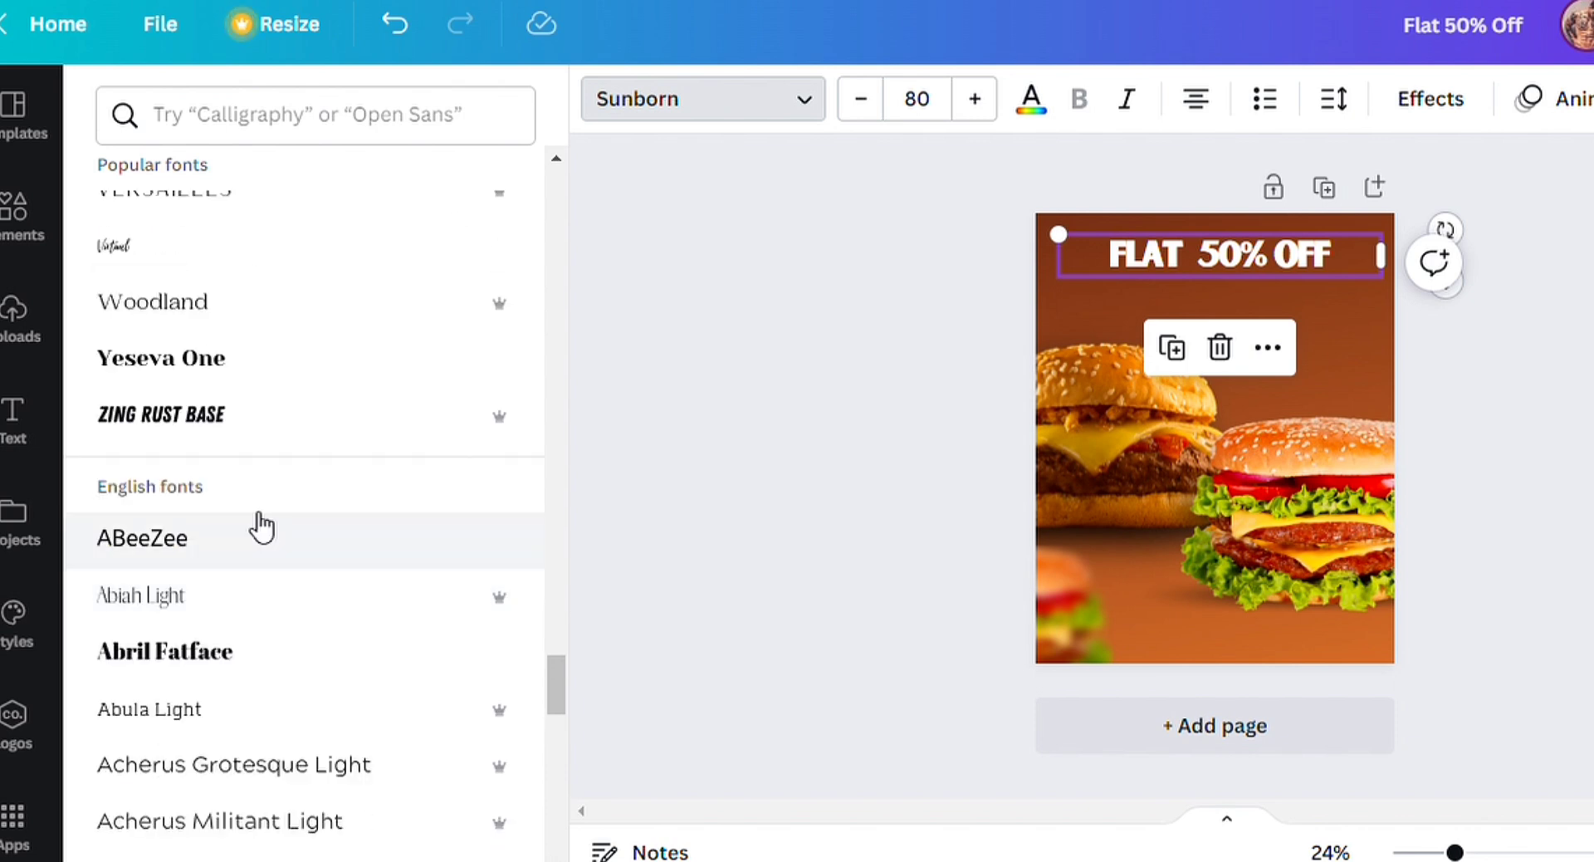
Change the heading's font to Zing Rust Base, then enlarge and centre it near the page's upper edge
left_click(226, 415)
left_click_drag(1058, 235, 945, 220)
left_click_drag(1361, 270, 1443, 290)
left_click_drag(1434, 277, 1511, 334)
left_click(894, 351)
left_click_drag(1209, 273, 1190, 279)
left_click(822, 355)
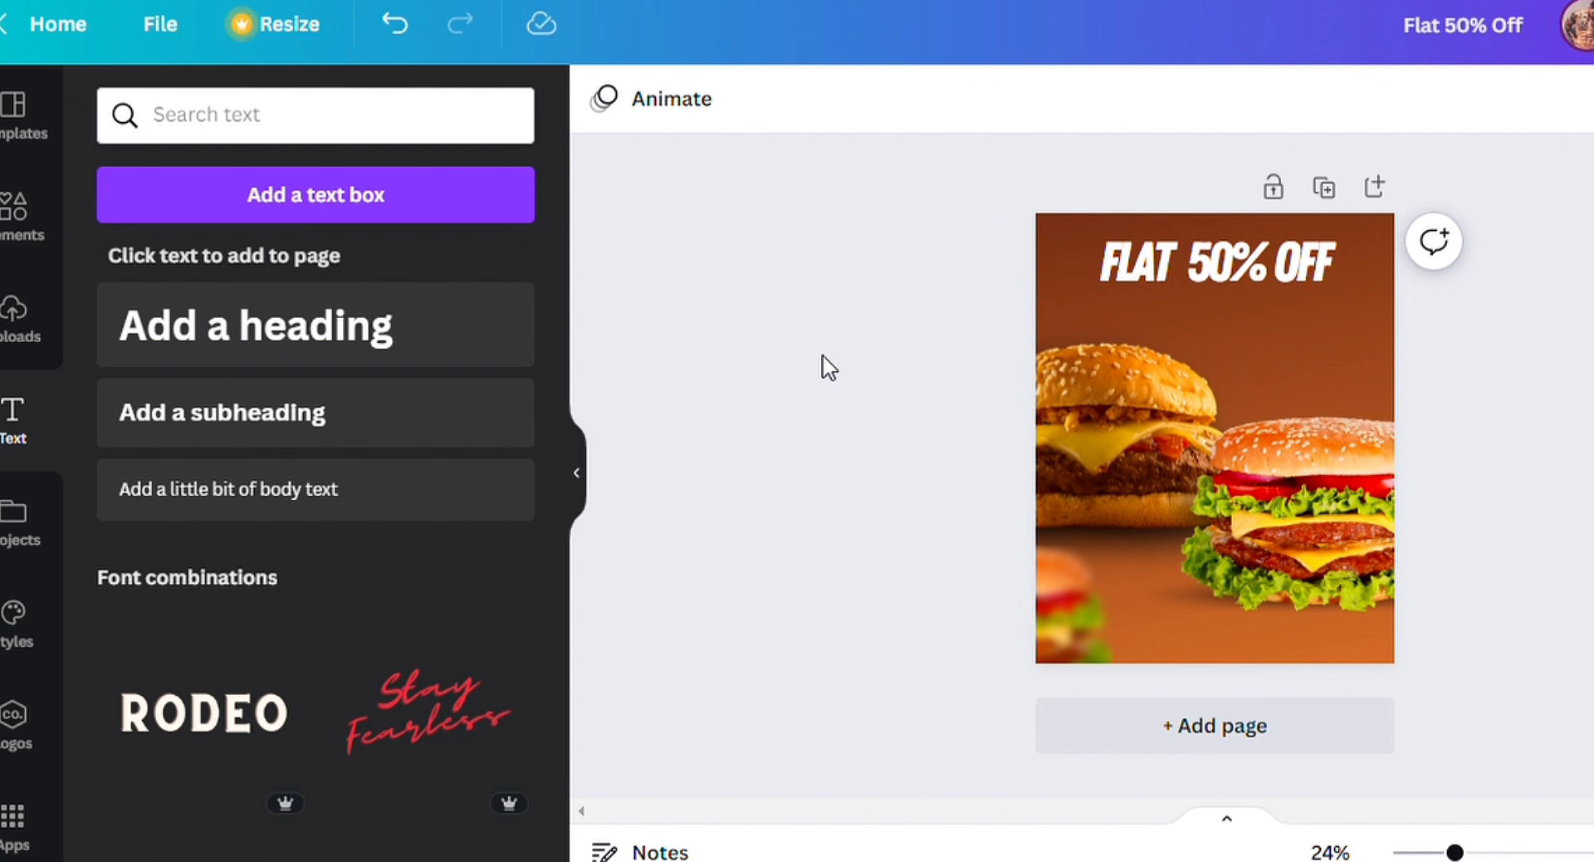
Widen the letter spacing of the "Flat 50% Off" heading slightly
left_click(1166, 262)
left_click(1333, 99)
left_click(753, 276)
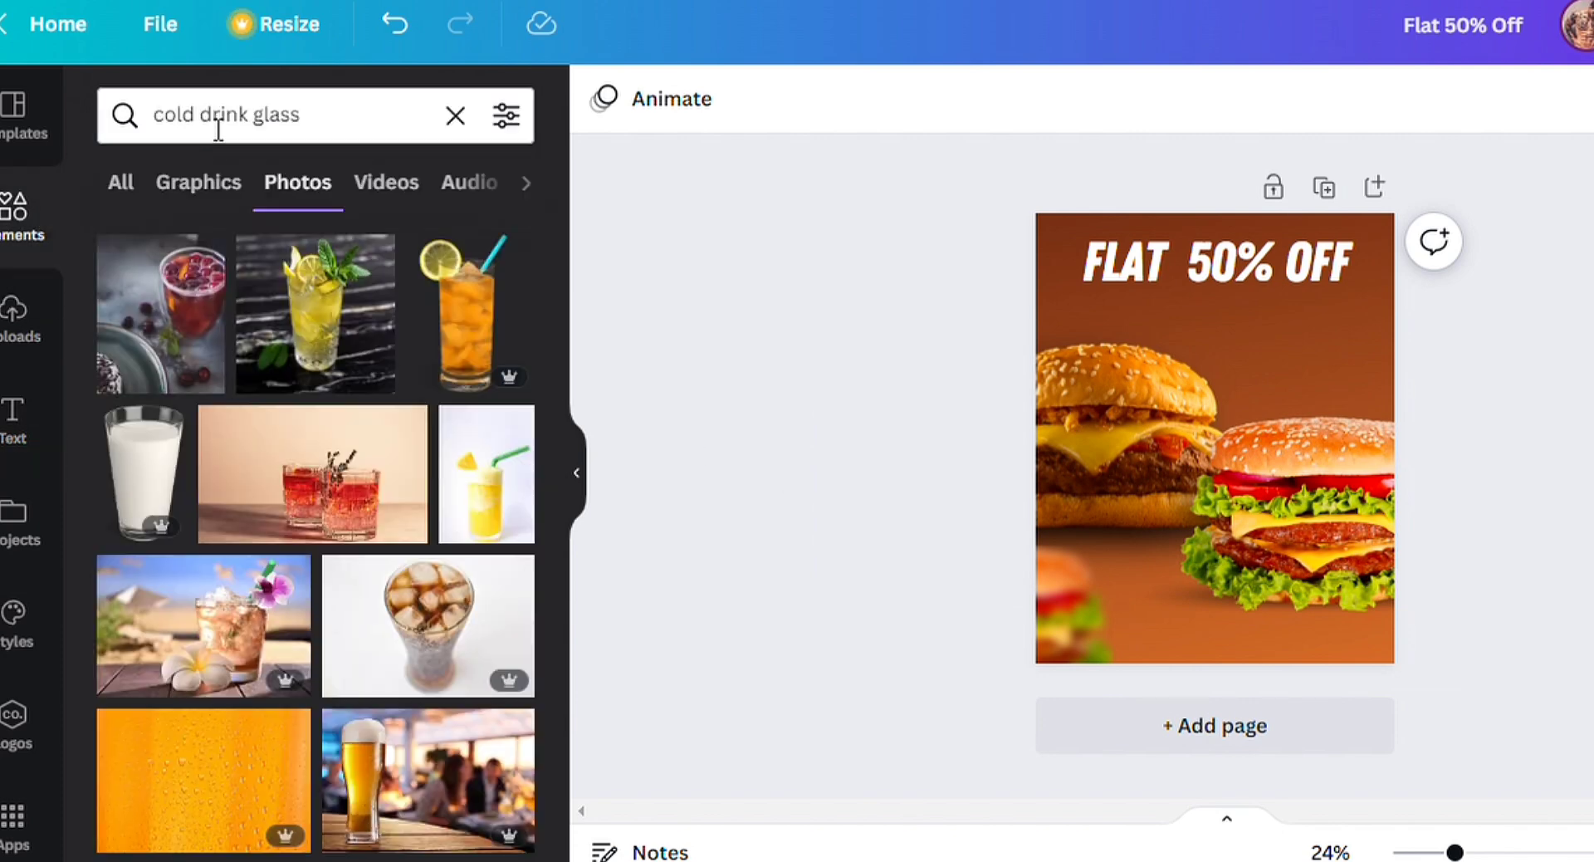
Search the elements for "line", add a straight line to the page and increase its thickness
triple_click(218, 128)
key("BackSpace")
type("line")
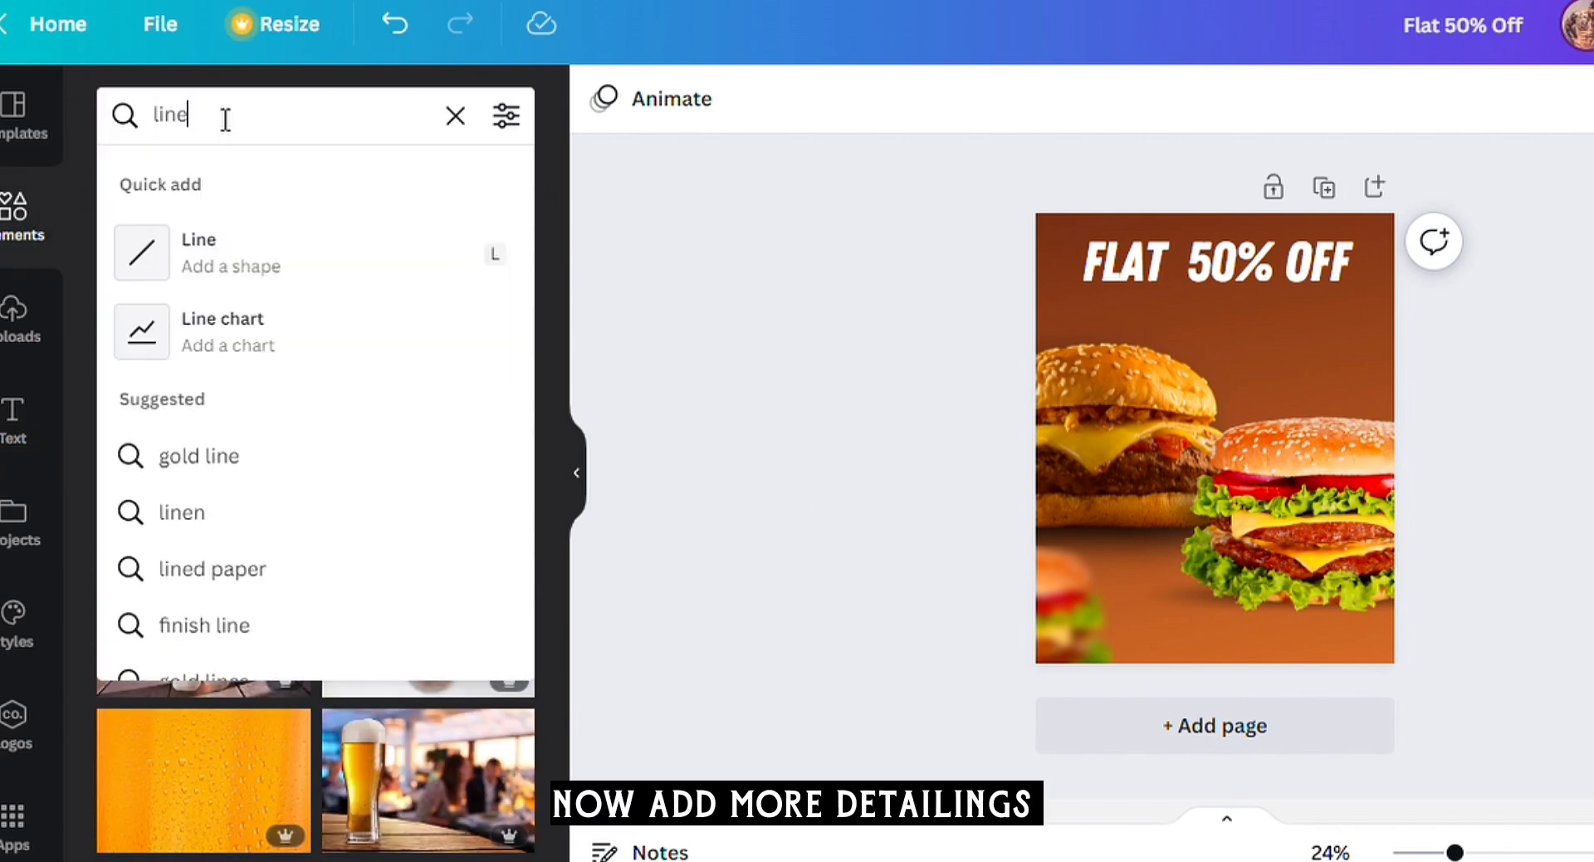
key("Return")
left_click_drag(136, 398, 1250, 375)
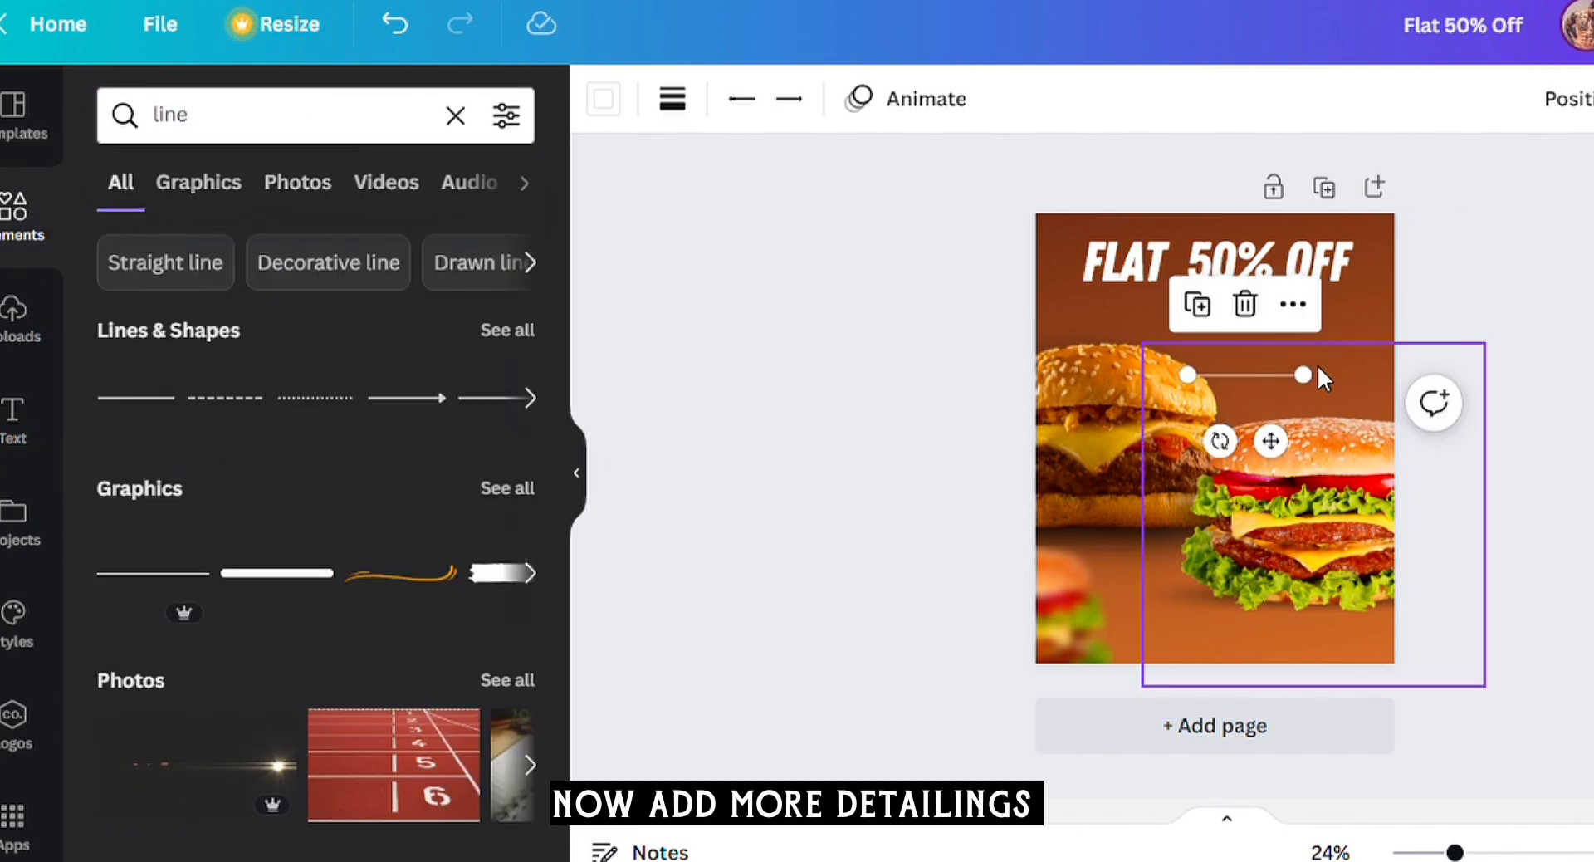
left_click(673, 98)
left_click_drag(684, 347, 764, 354)
left_click(847, 458)
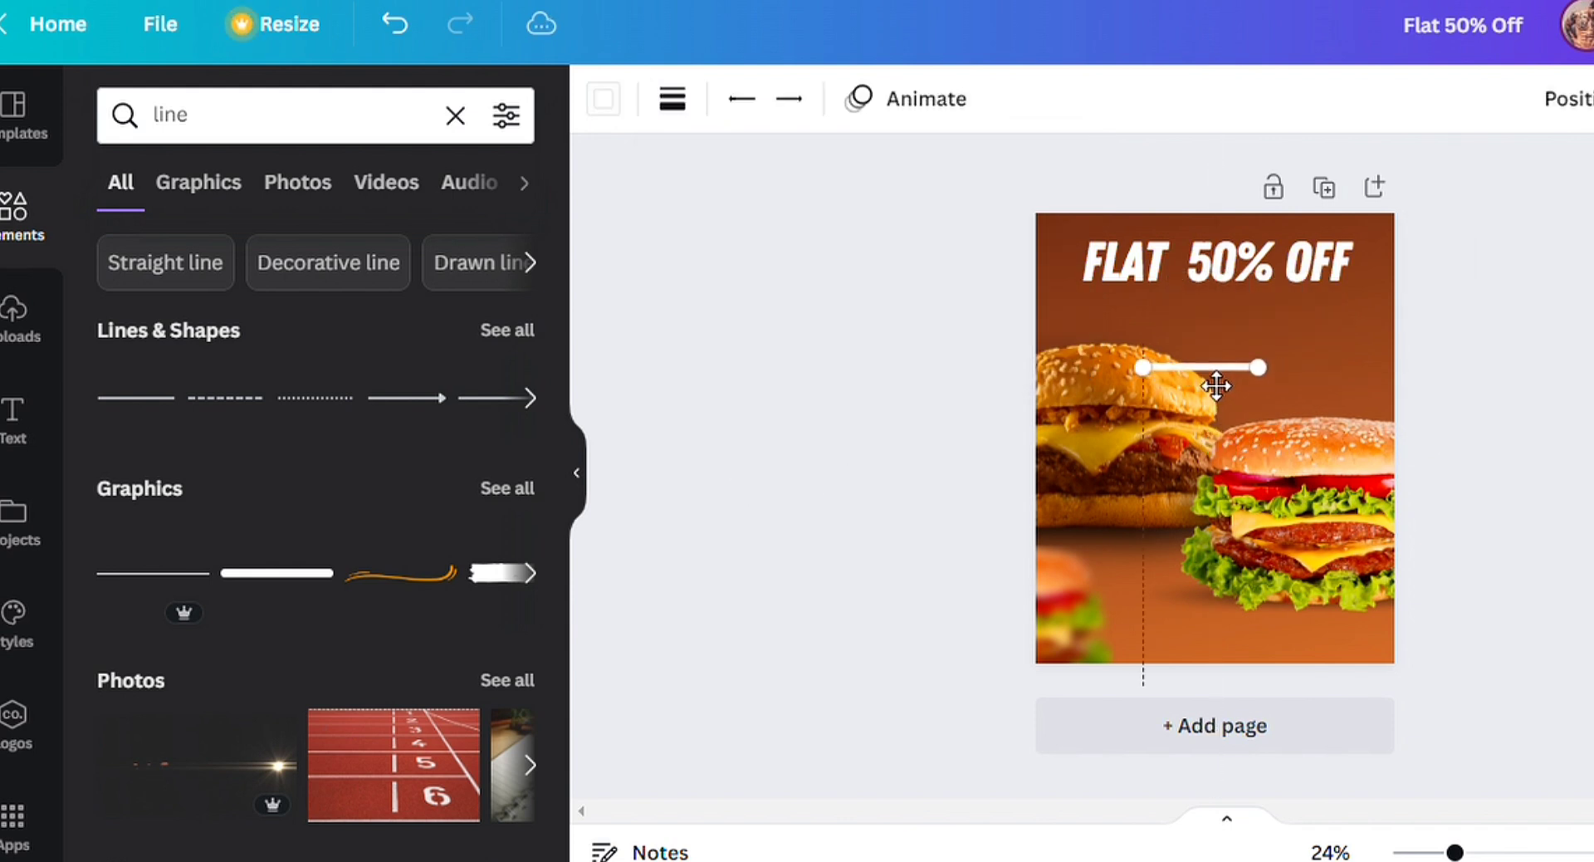
Place the line just under the heading, running from the page's left edge to about two-thirds of its width
left_click(1121, 301)
left_click_drag(1085, 300, 986, 306)
left_click_drag(1200, 302, 1278, 301)
left_click(839, 252)
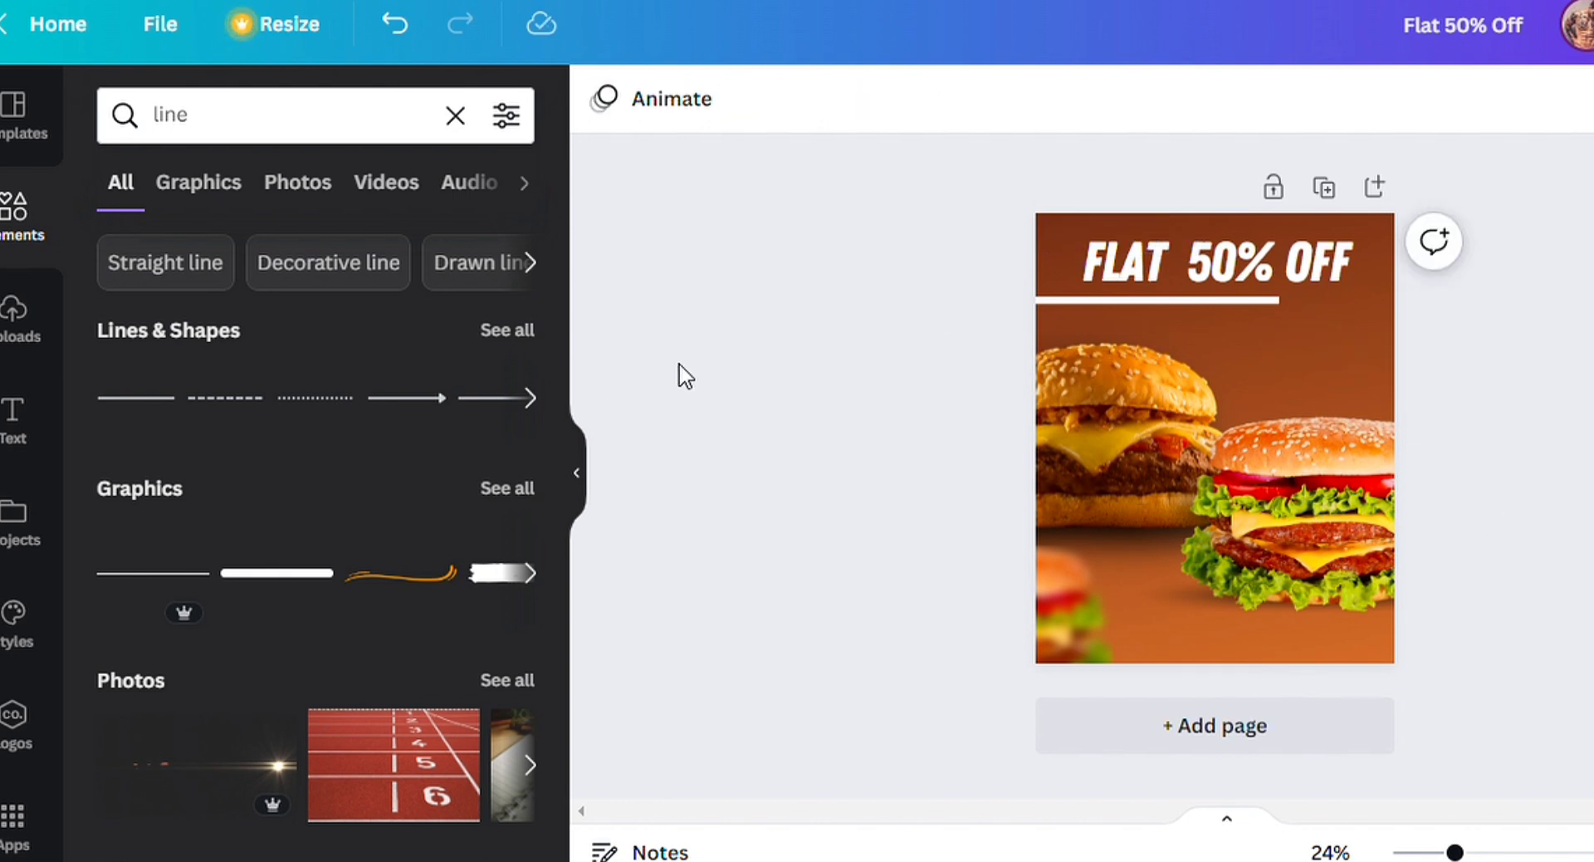
Search the graphics for "arrow", filter the results and look through them for a suitable arrow
triple_click(249, 115)
type("arrow")
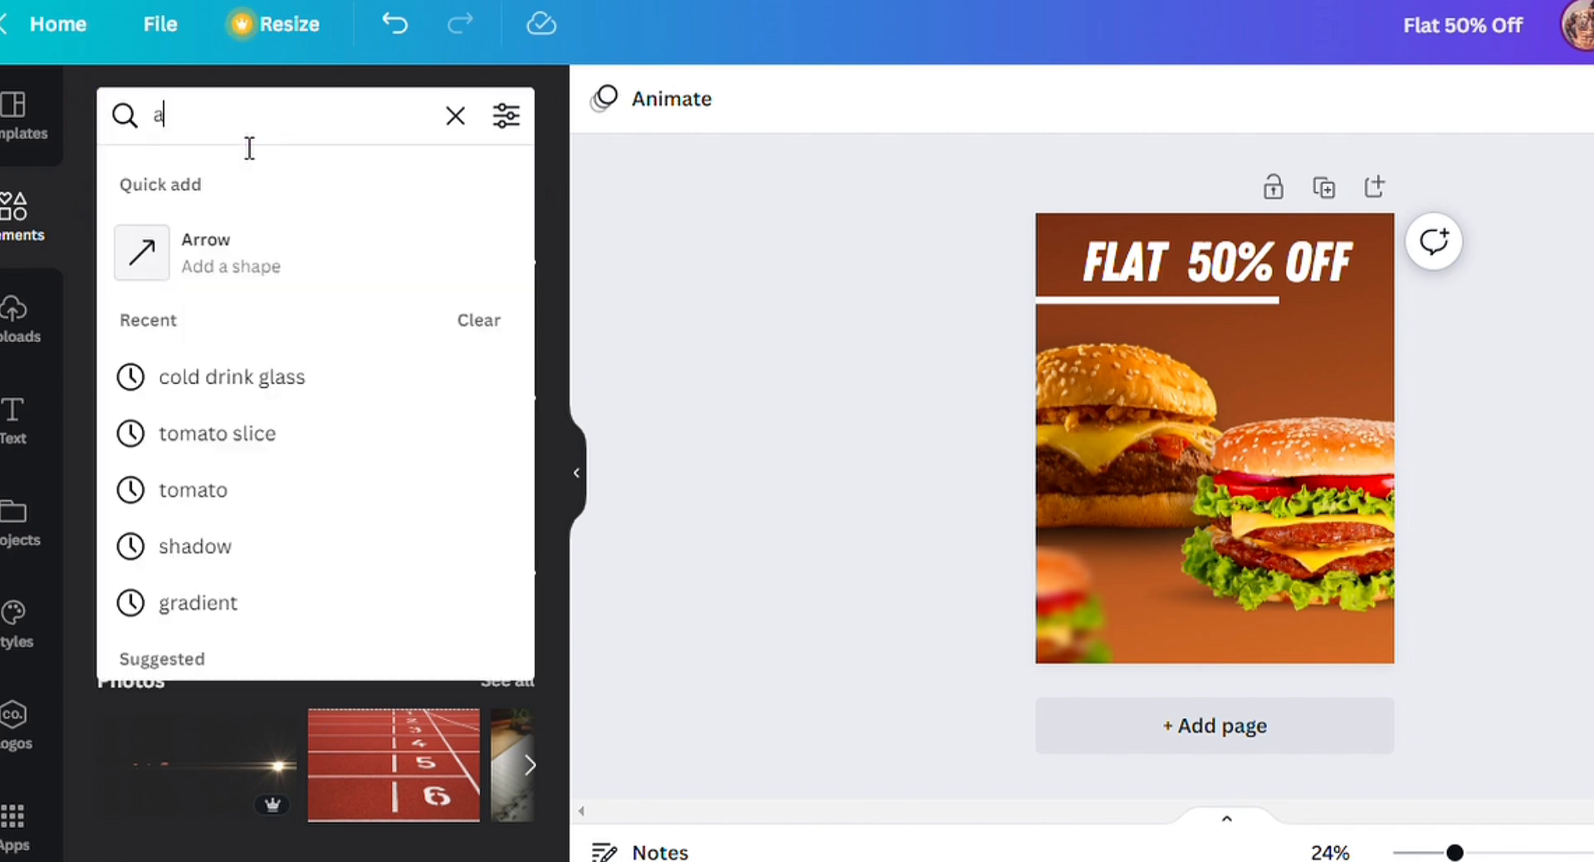
key("Return")
scroll(307, 484, "down", 10)
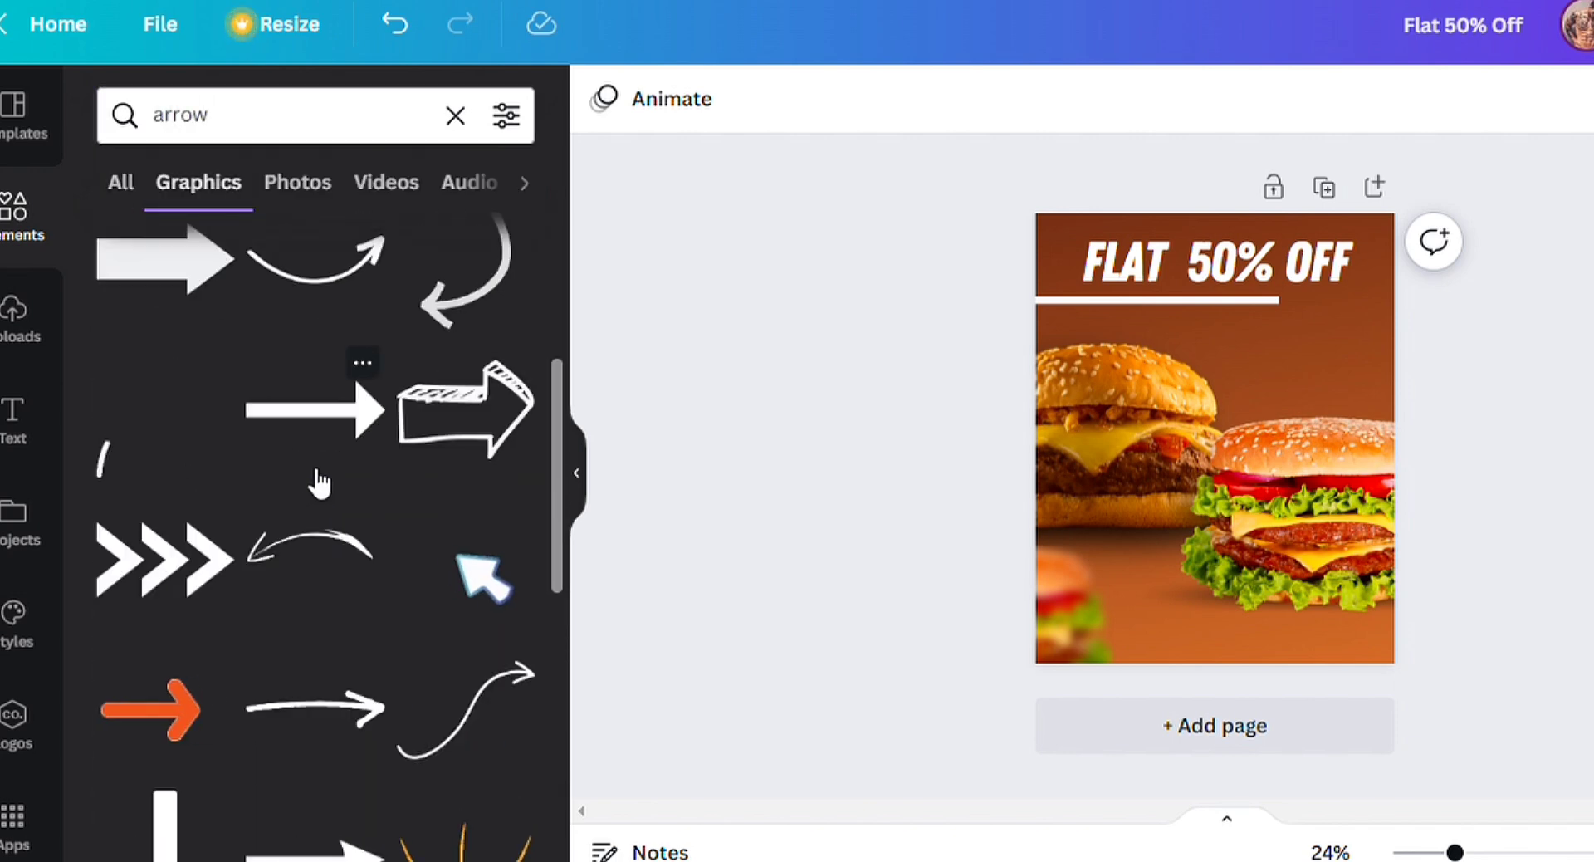
left_click(125, 186)
left_click(198, 182)
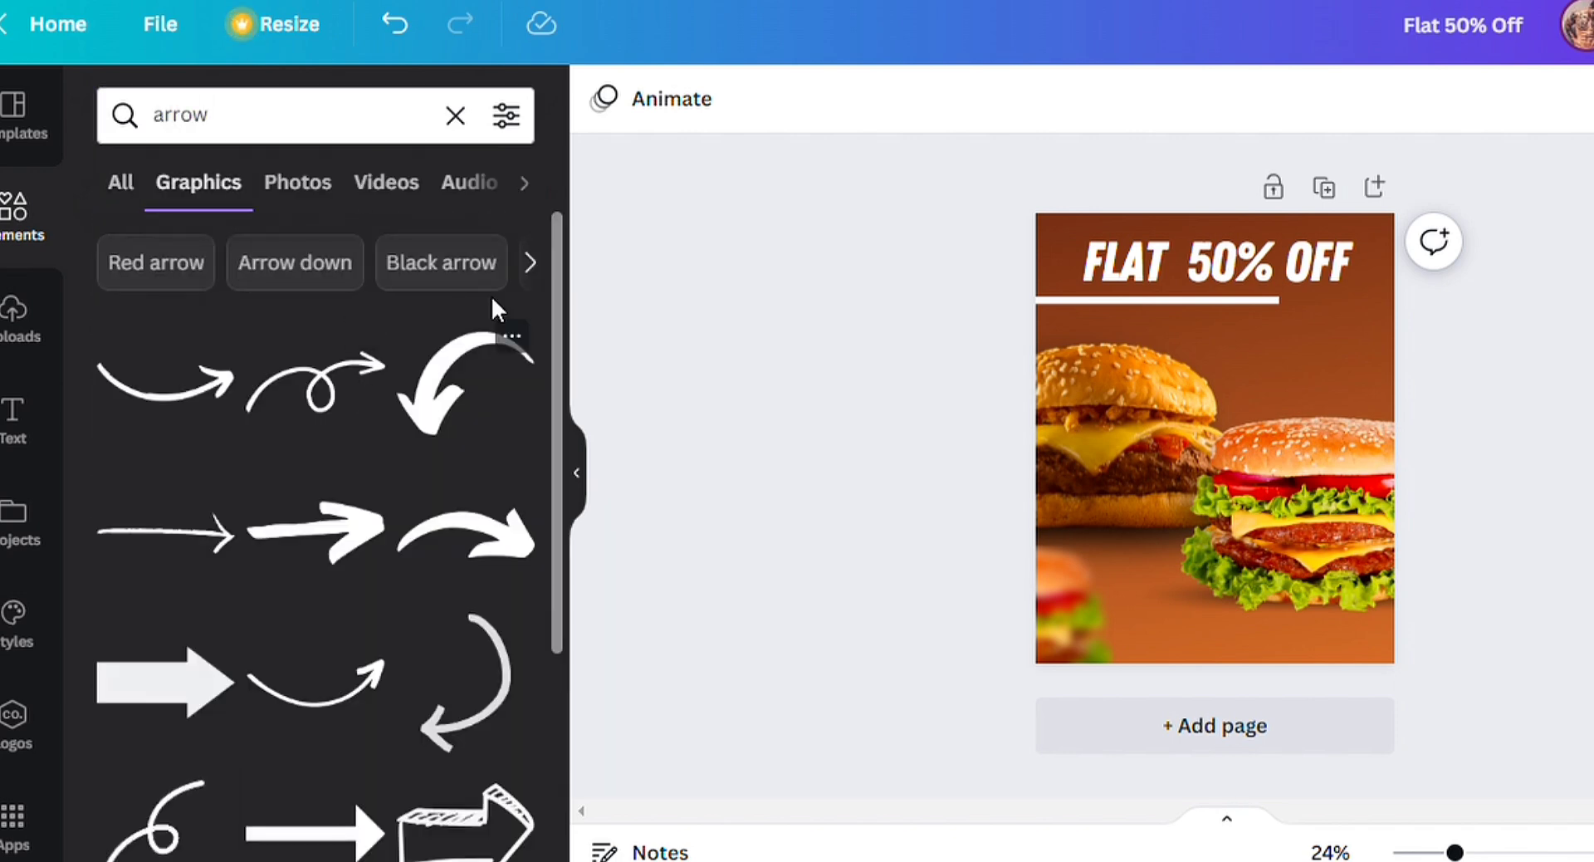
left_click(506, 115)
scroll(420, 456, "down", 3)
left_click(148, 322)
left_click(423, 660)
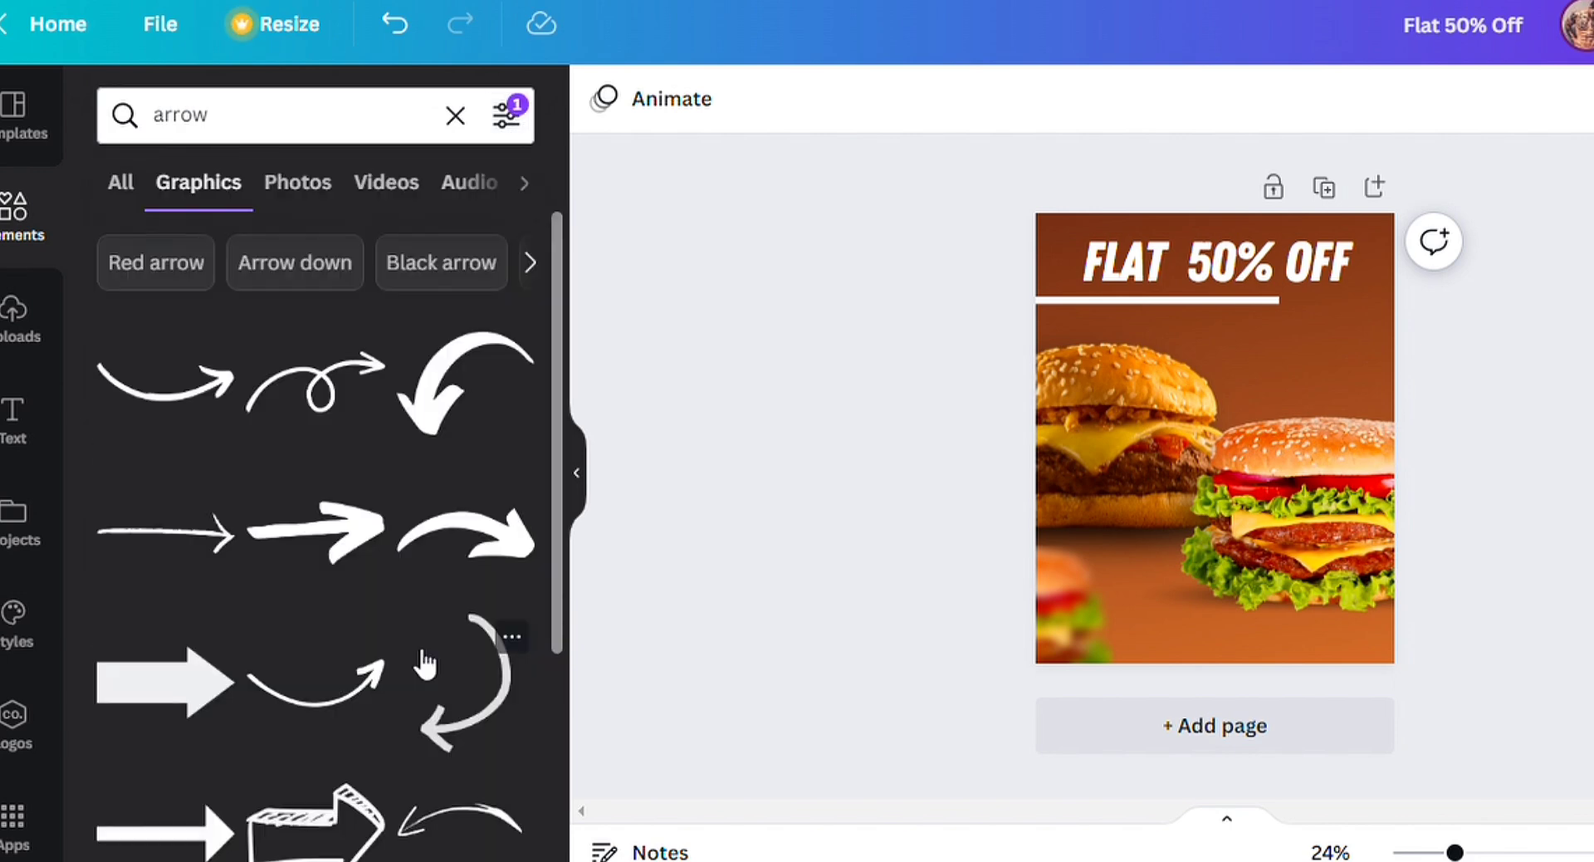
scroll(357, 622, "down", 2)
scroll(345, 615, "down", 8)
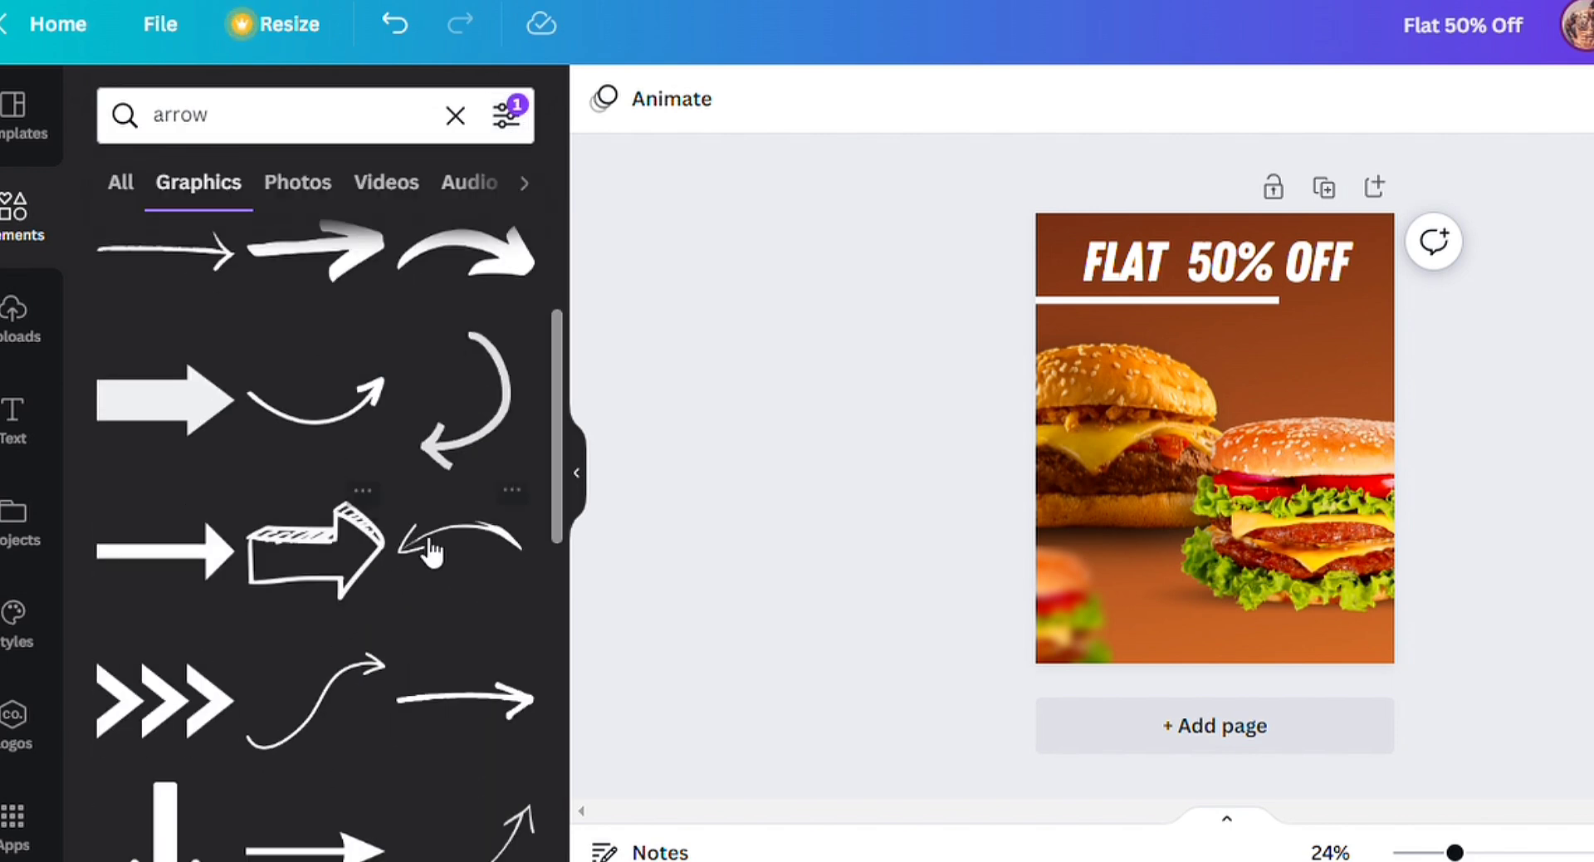
Add a curved arrow graphic, colour it white, and shrink and rotate it to point right from the rear burger's bun
left_click(166, 581)
left_click(604, 99)
left_click(202, 372)
left_click(1150, 444)
left_click_drag(1143, 592, 1243, 320)
left_click_drag(1184, 416, 1210, 387)
left_click_drag(1142, 505, 1222, 392)
left_click(877, 384)
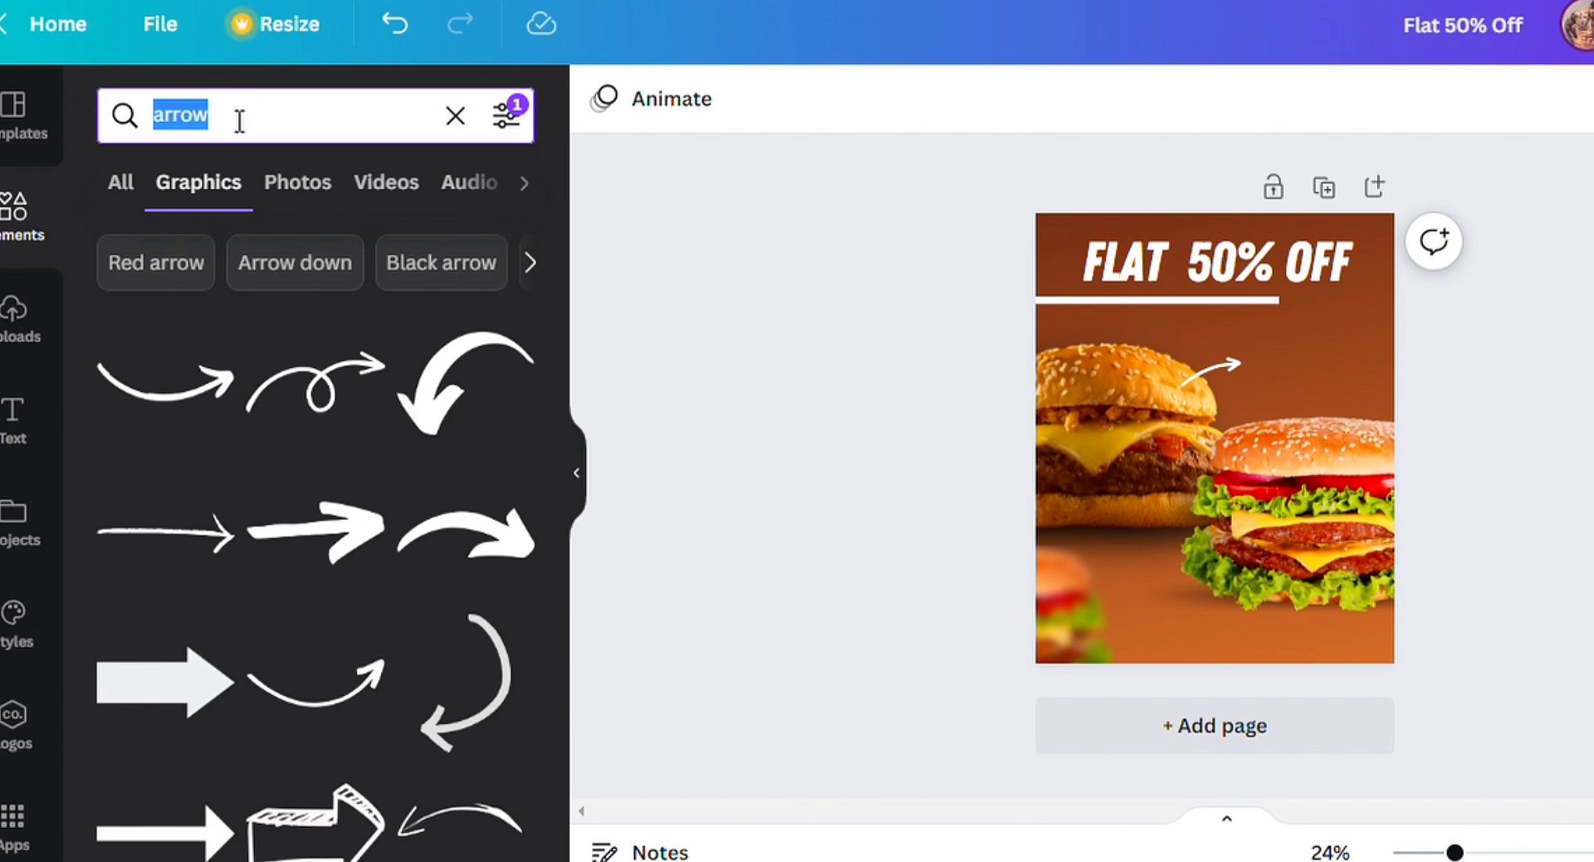
Search for "non veg", add the red non-veg symbol and shrink it to fit at the arrow's tip
type("non veg")
key("Return")
left_click_drag(194, 330, 1279, 378)
left_click_drag(1181, 423, 1317, 323)
left_click_drag(1455, 854, 1516, 853)
left_click_drag(1418, 400, 1353, 663)
key("ctrl+z")
Add body text reading "SPICED CHICKEN", reduce it to about size 21.3 and place it beside the non-veg symbol
left_click(12, 423)
left_click_drag(228, 489, 1461, 586)
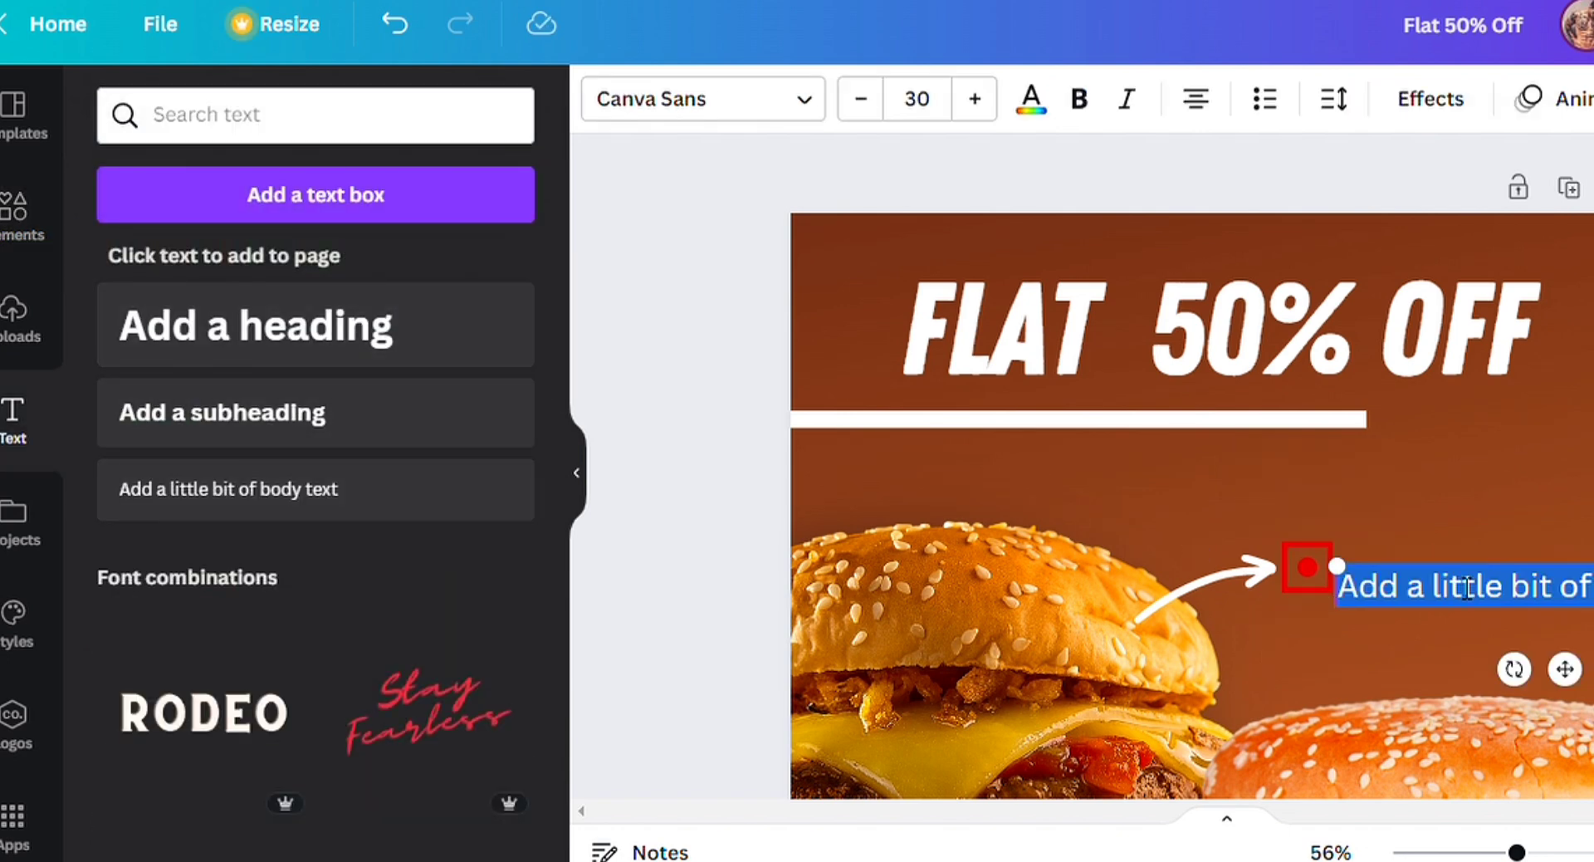
type("SPICED CHICKEN")
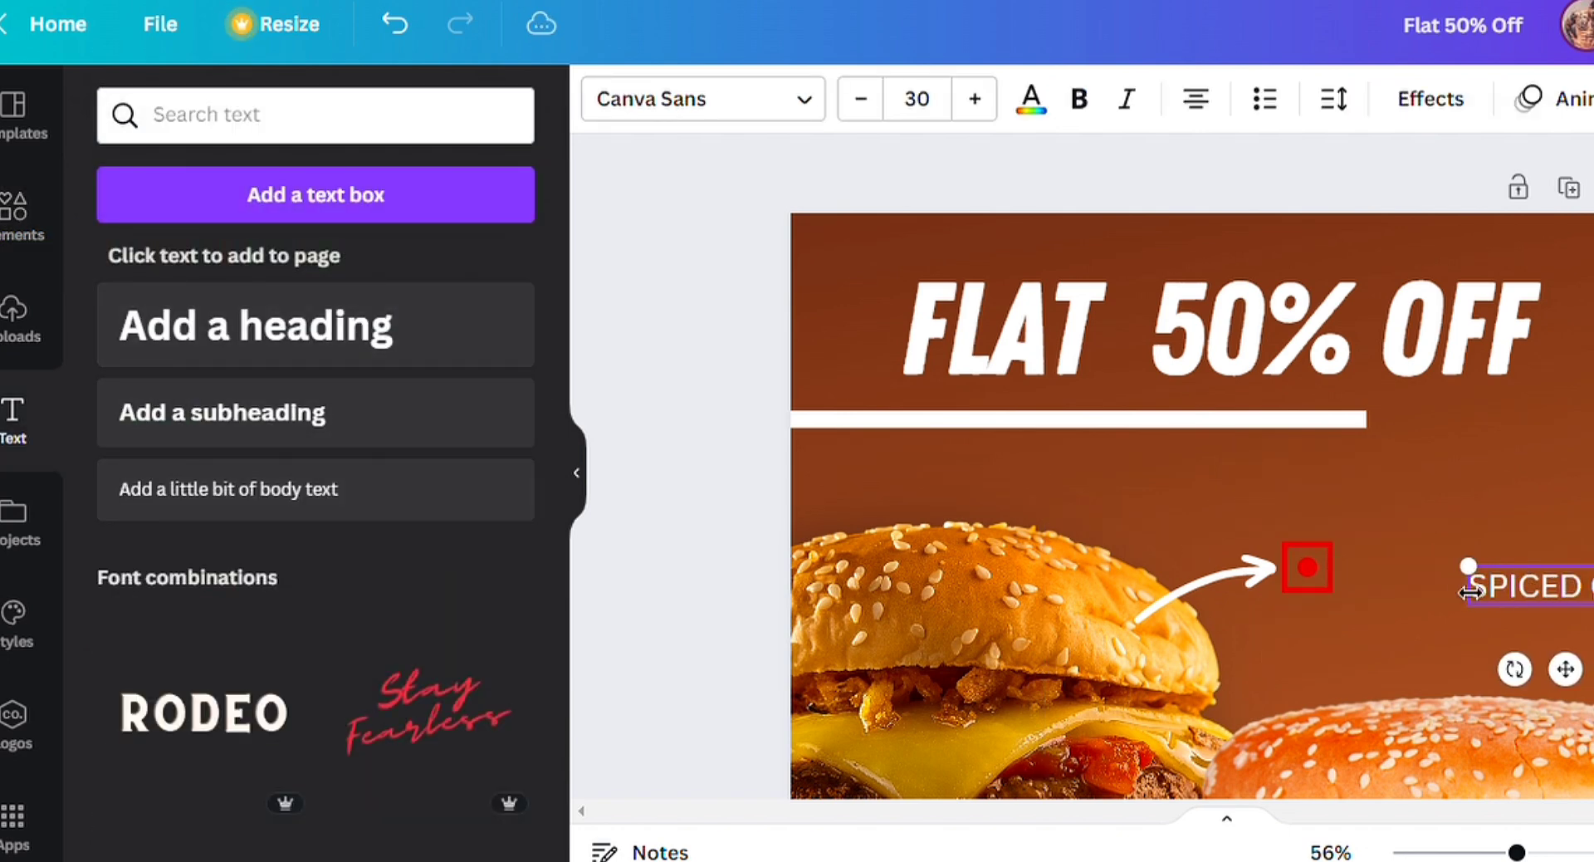
left_click_drag(1442, 609, 1342, 649)
left_click_drag(1334, 566, 1423, 578)
left_click_drag(1563, 667, 1499, 669)
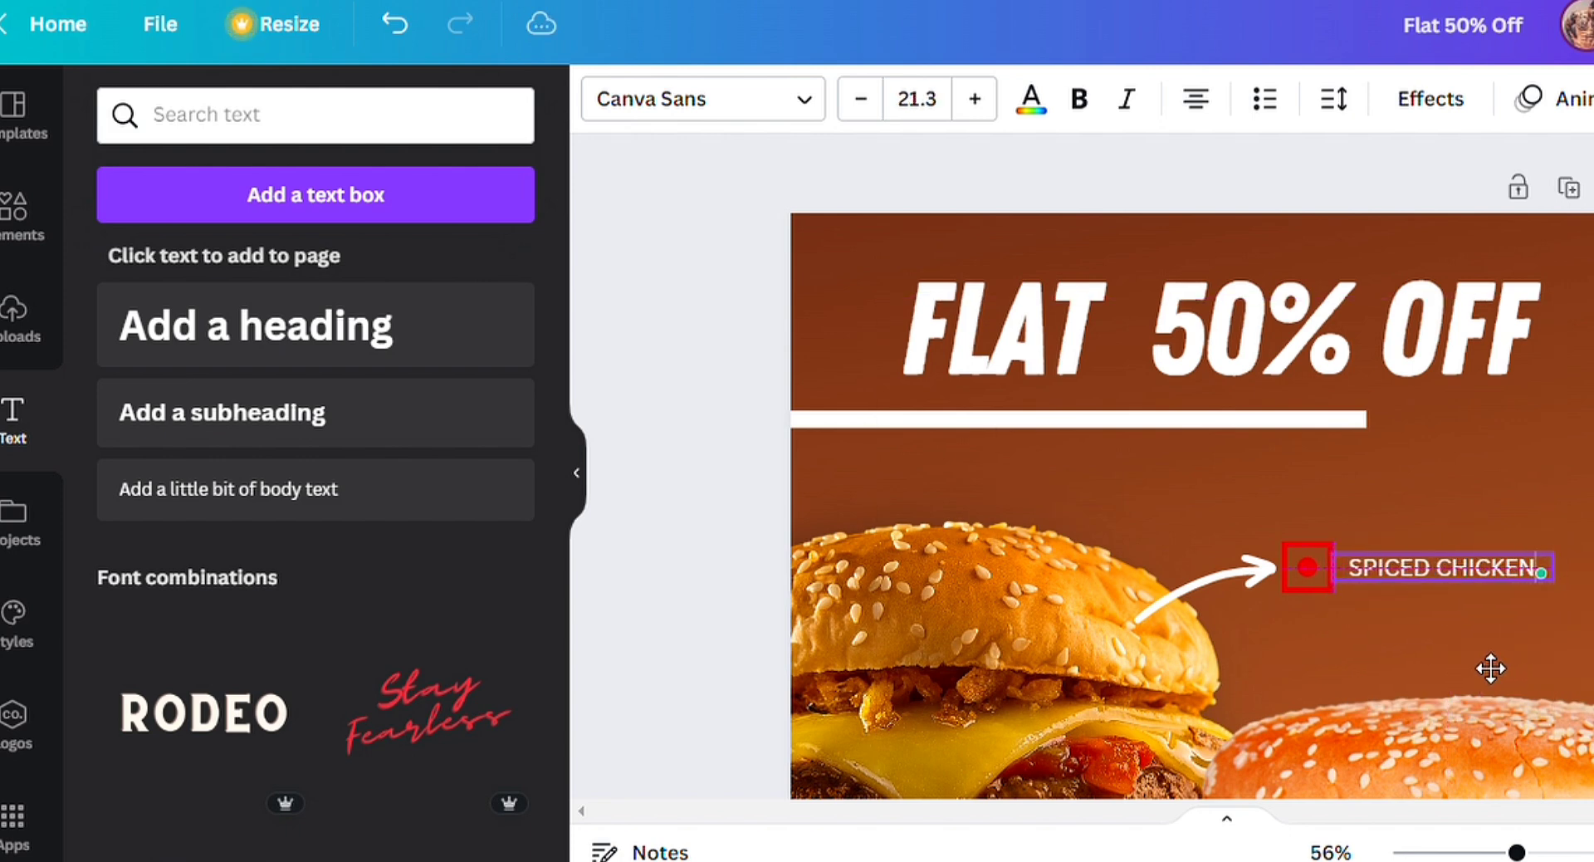
Colour the "SPICED CHICKEN" text with the document's orange and move it up slightly beside the non-veg symbol
left_click(1032, 98)
left_click(353, 245)
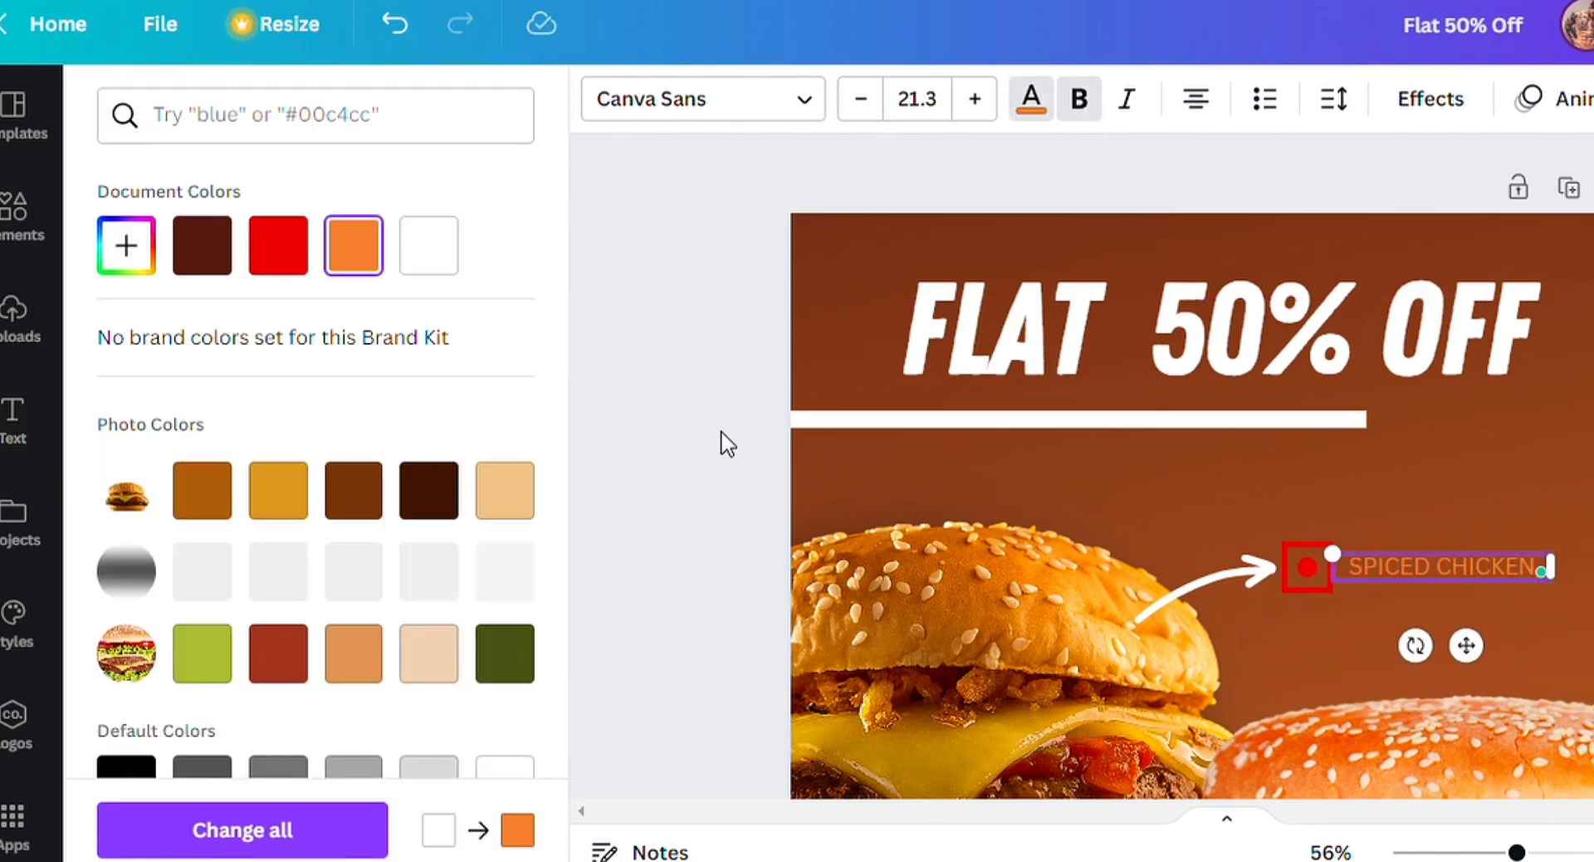
left_click(720, 516)
left_click_drag(1435, 577, 1435, 563)
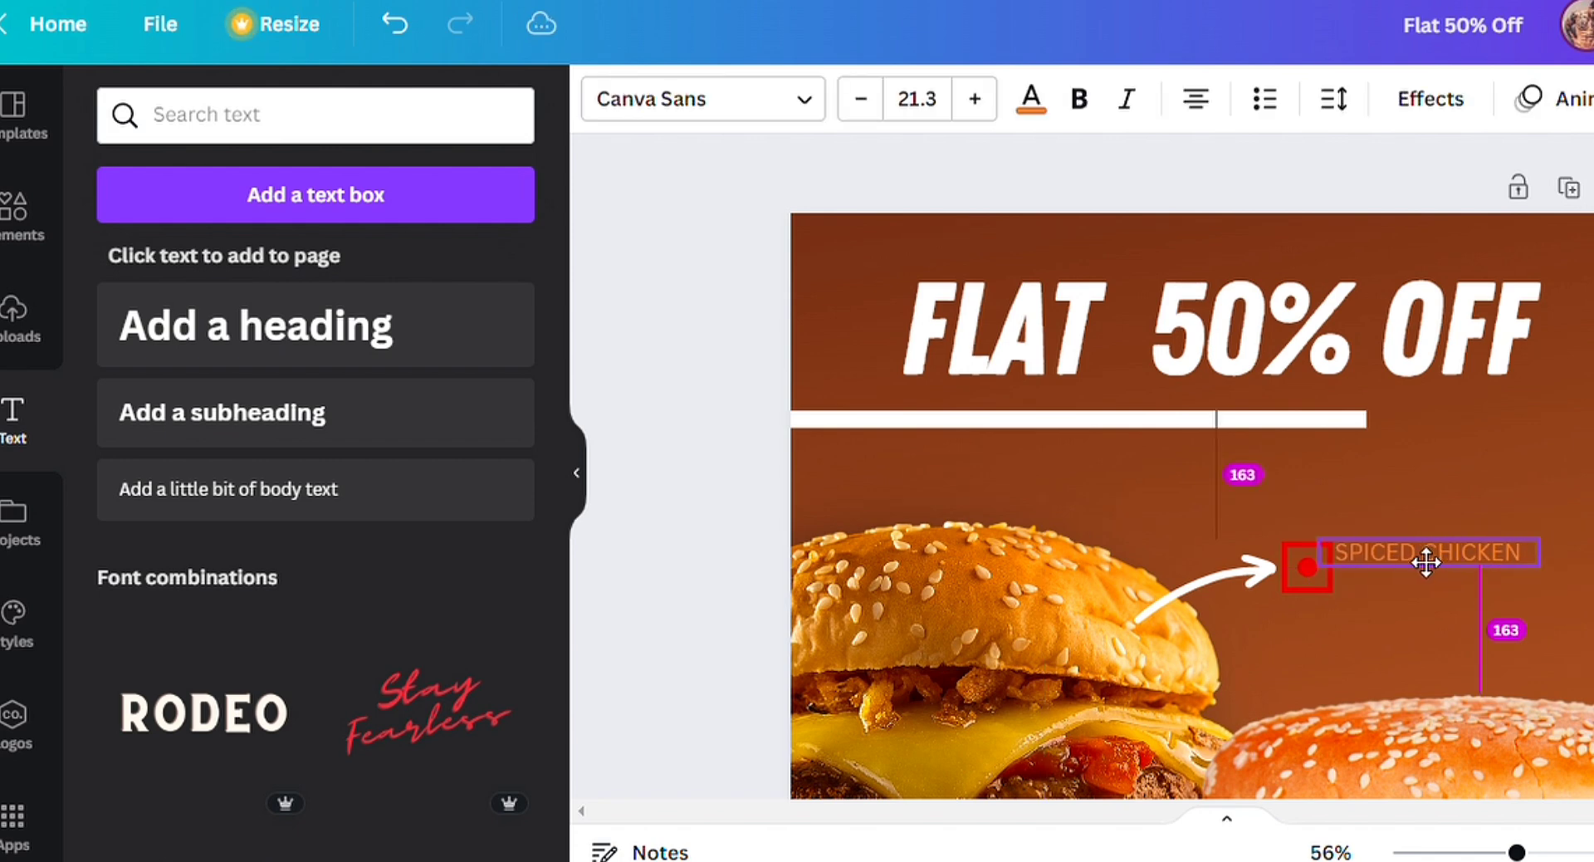
left_click(679, 512)
Add a subheading reading "WHOPPER", reduce it to size 25 and place it directly under "SPICED CHICKEN"
left_click_drag(222, 413, 1494, 594)
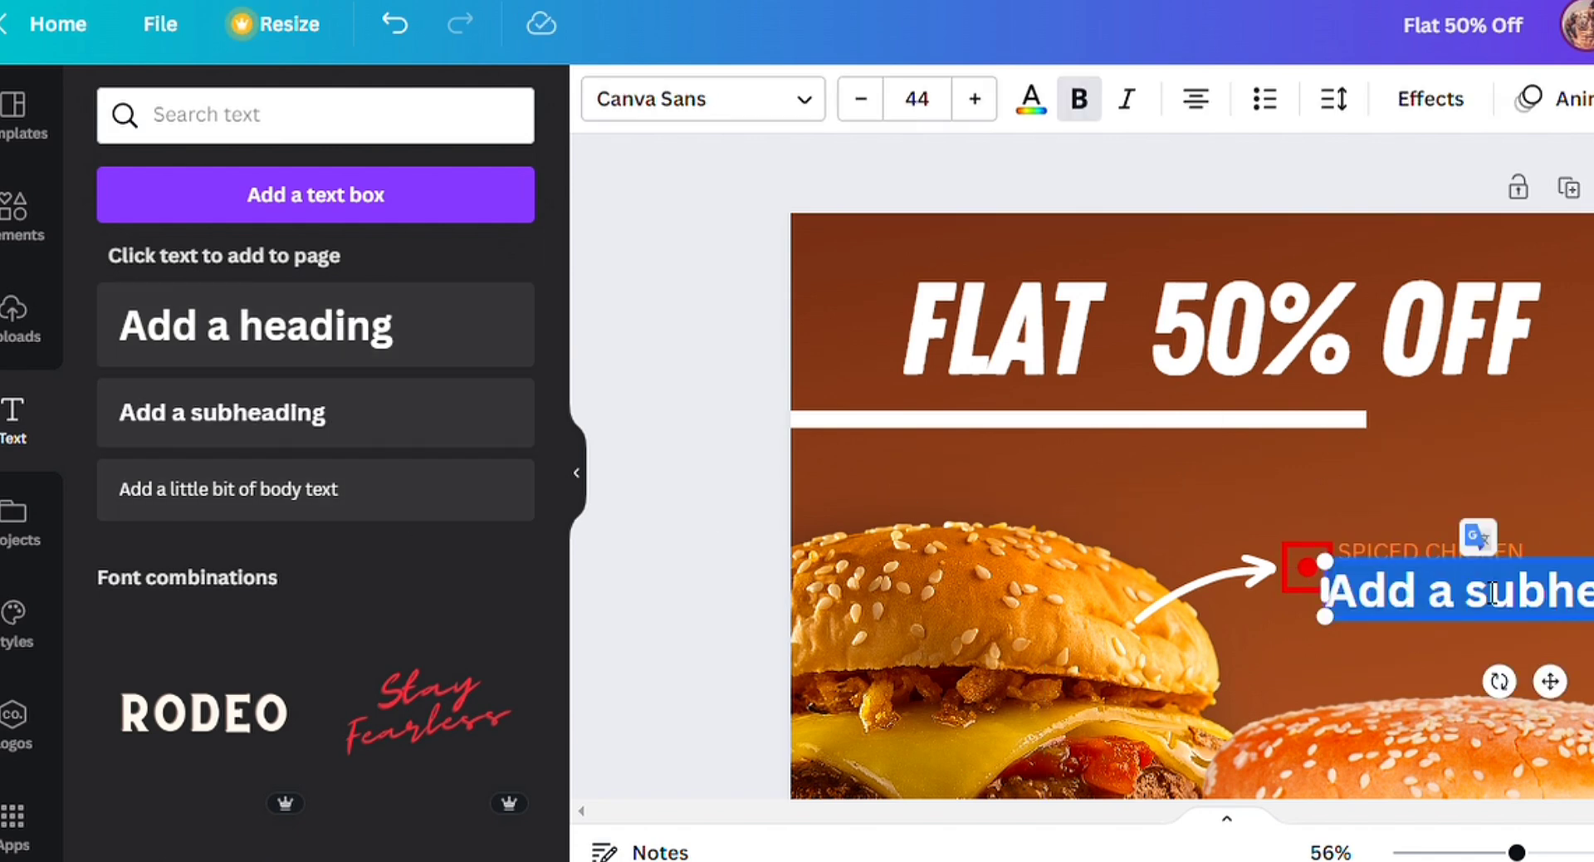
type("WHOPPER")
left_click_drag(1411, 624, 1471, 615)
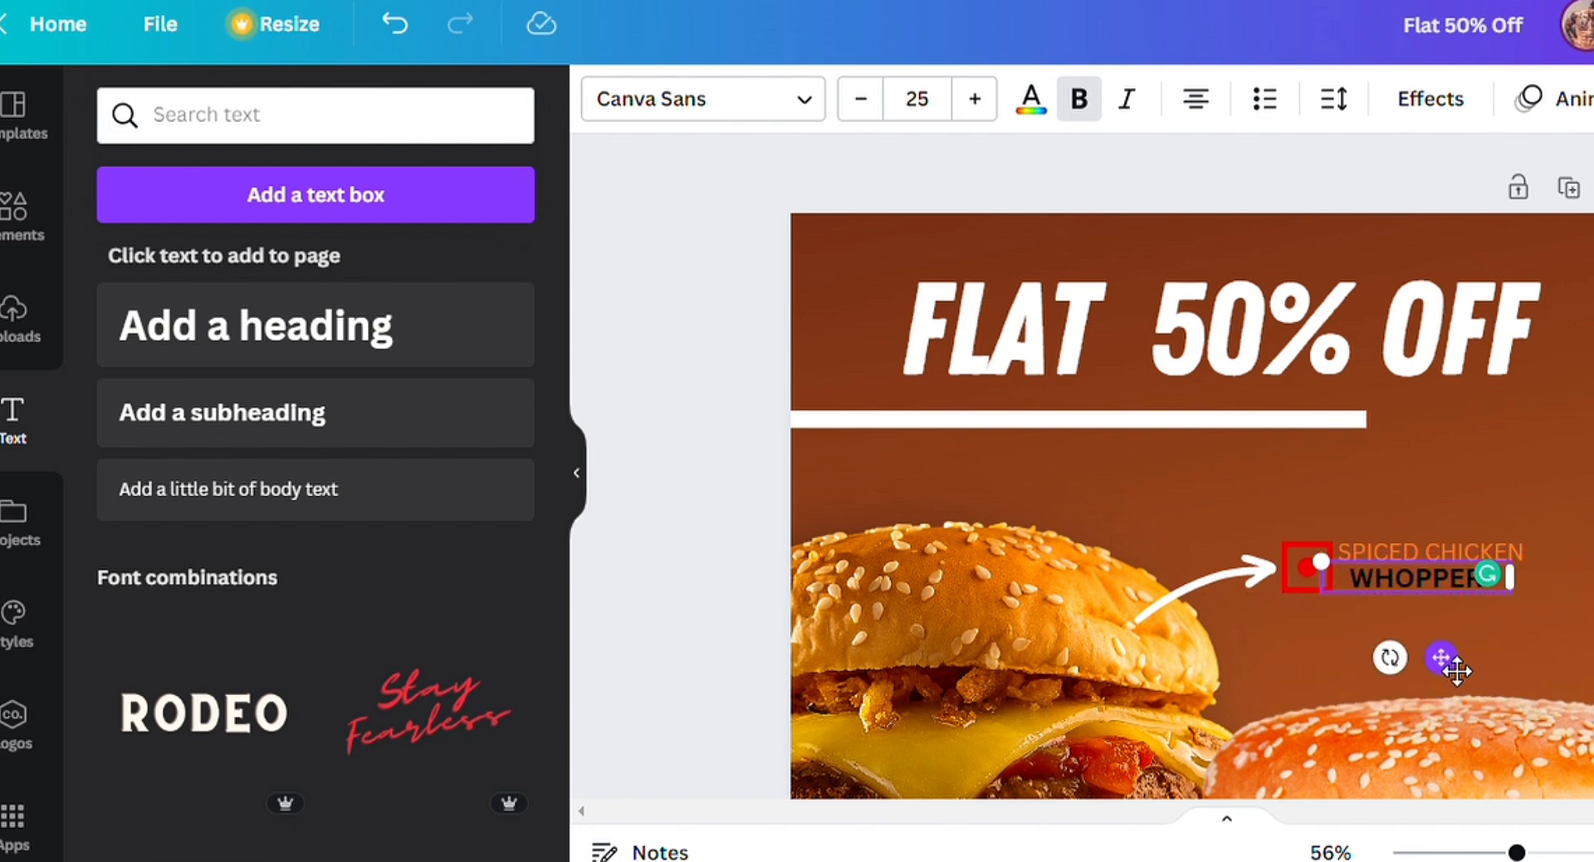
Left-align the "SPICED CHICKEN" and "WHOPPER" texts and line up their left edges beside the non-veg symbol
left_click(1422, 544)
left_click(1195, 101)
left_click(649, 392)
left_click_drag(1447, 588, 1462, 590)
left_click_drag(1423, 558, 1439, 558)
left_click(1375, 647)
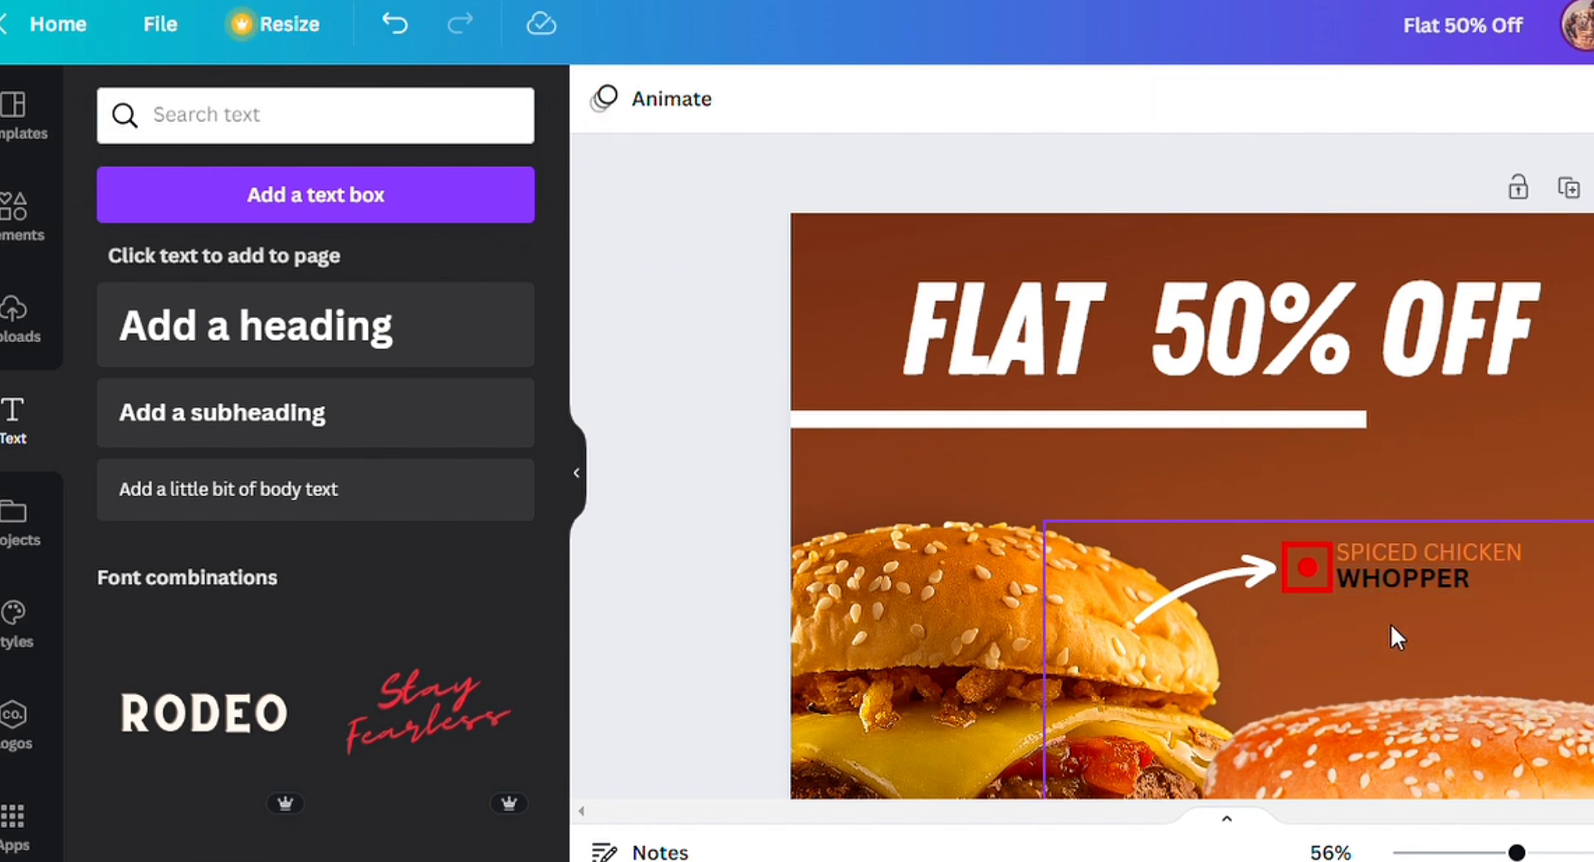
Change the colour of the "WHOPPER" text to white
left_click(1401, 578)
left_click(1030, 98)
left_click(204, 572)
left_click(740, 424)
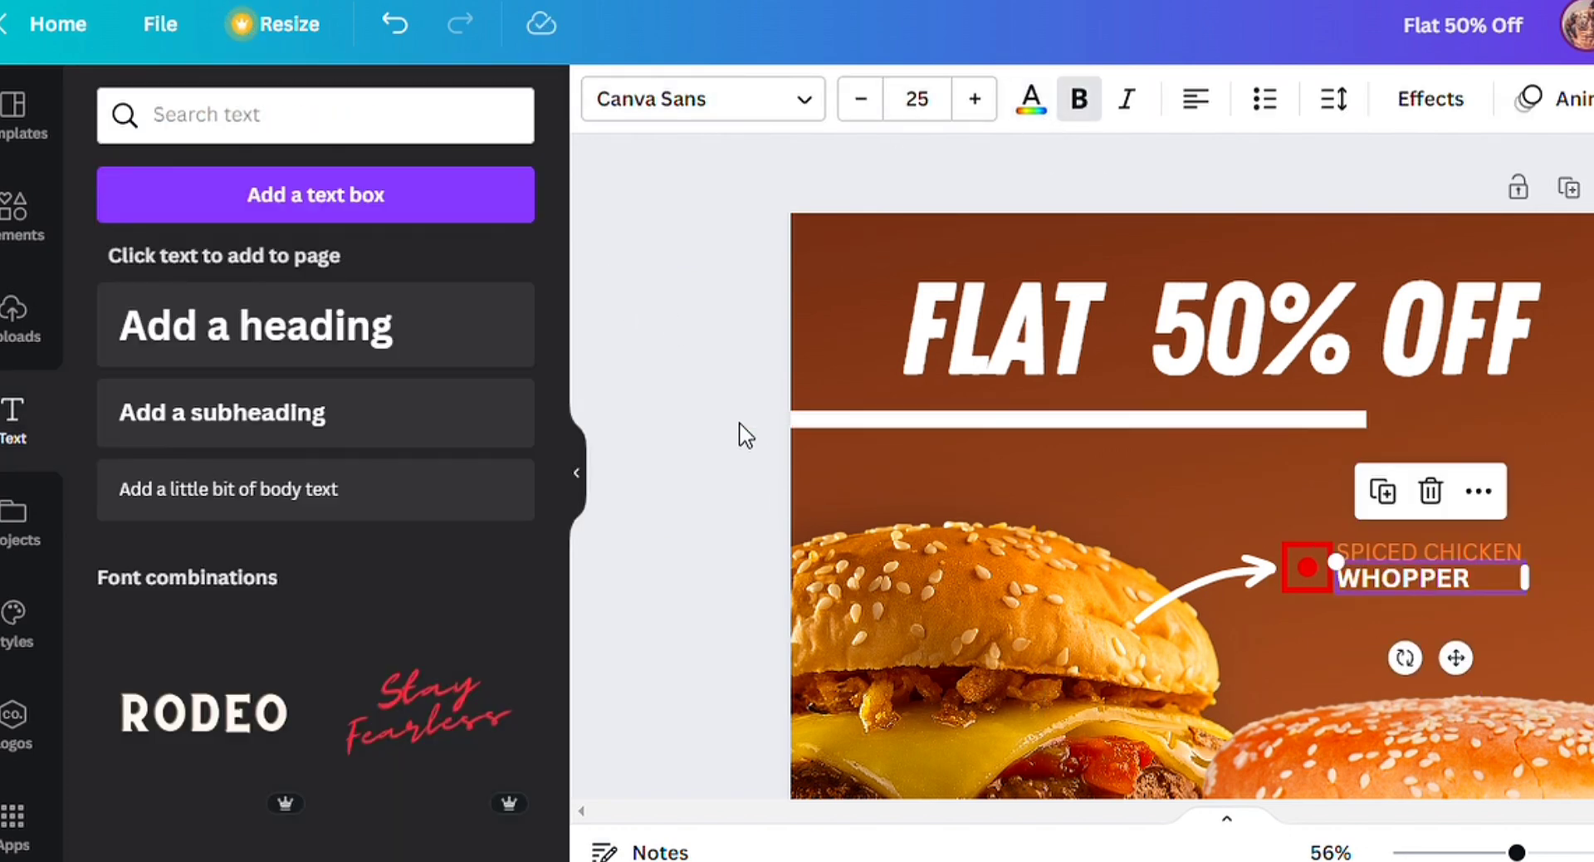
left_click(950, 411)
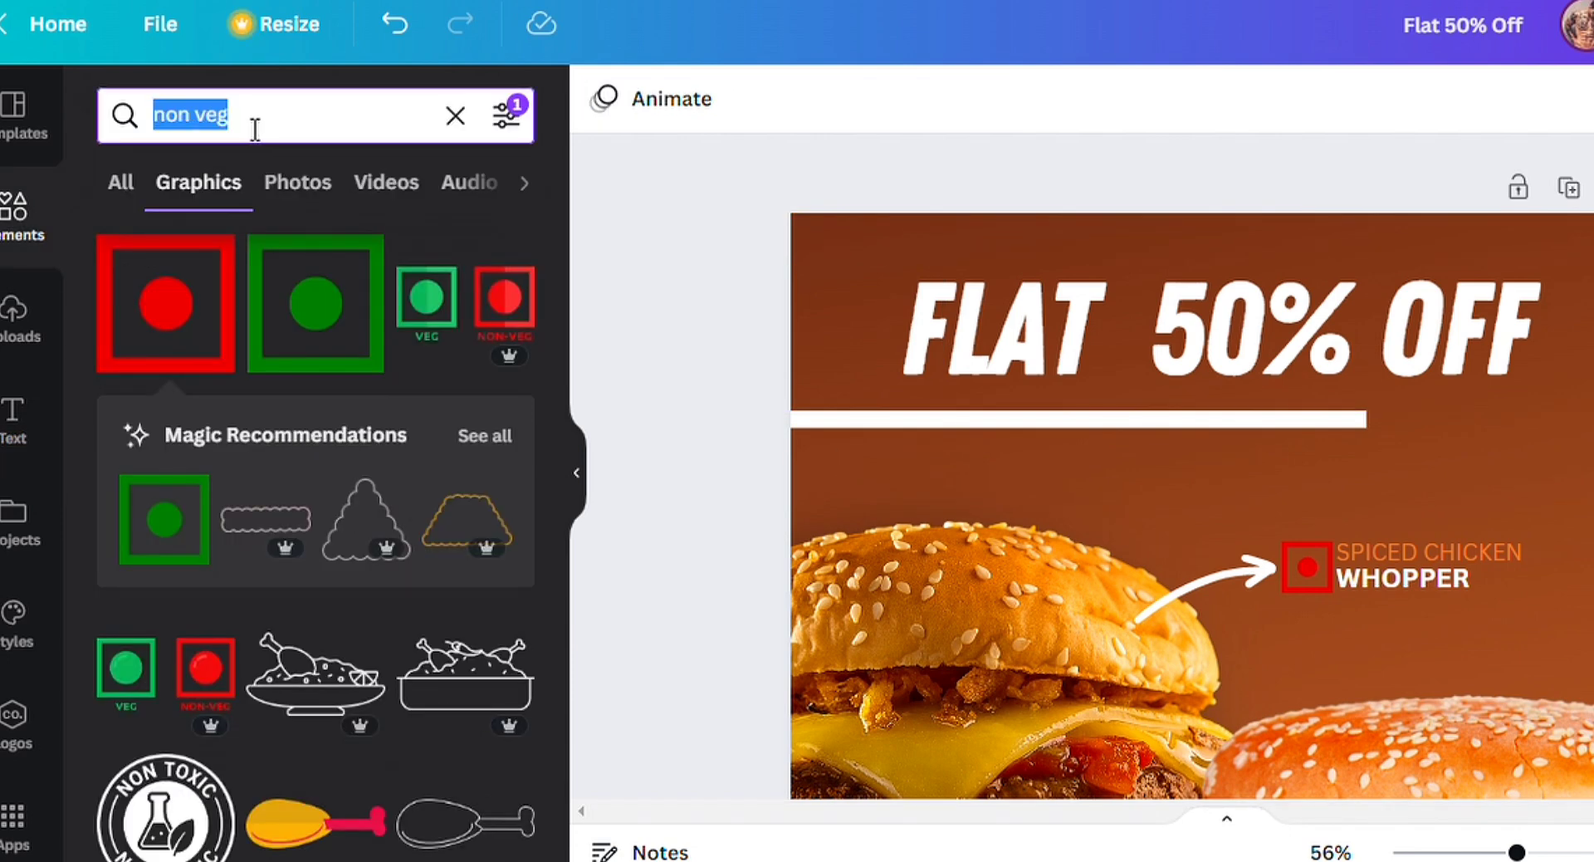
Add a thin line graphic beneath "WHOPPER", colour it white and start it under the non-veg symbol
key("BackSpace")
left_click(344, 247)
left_click_drag(166, 382, 1427, 666)
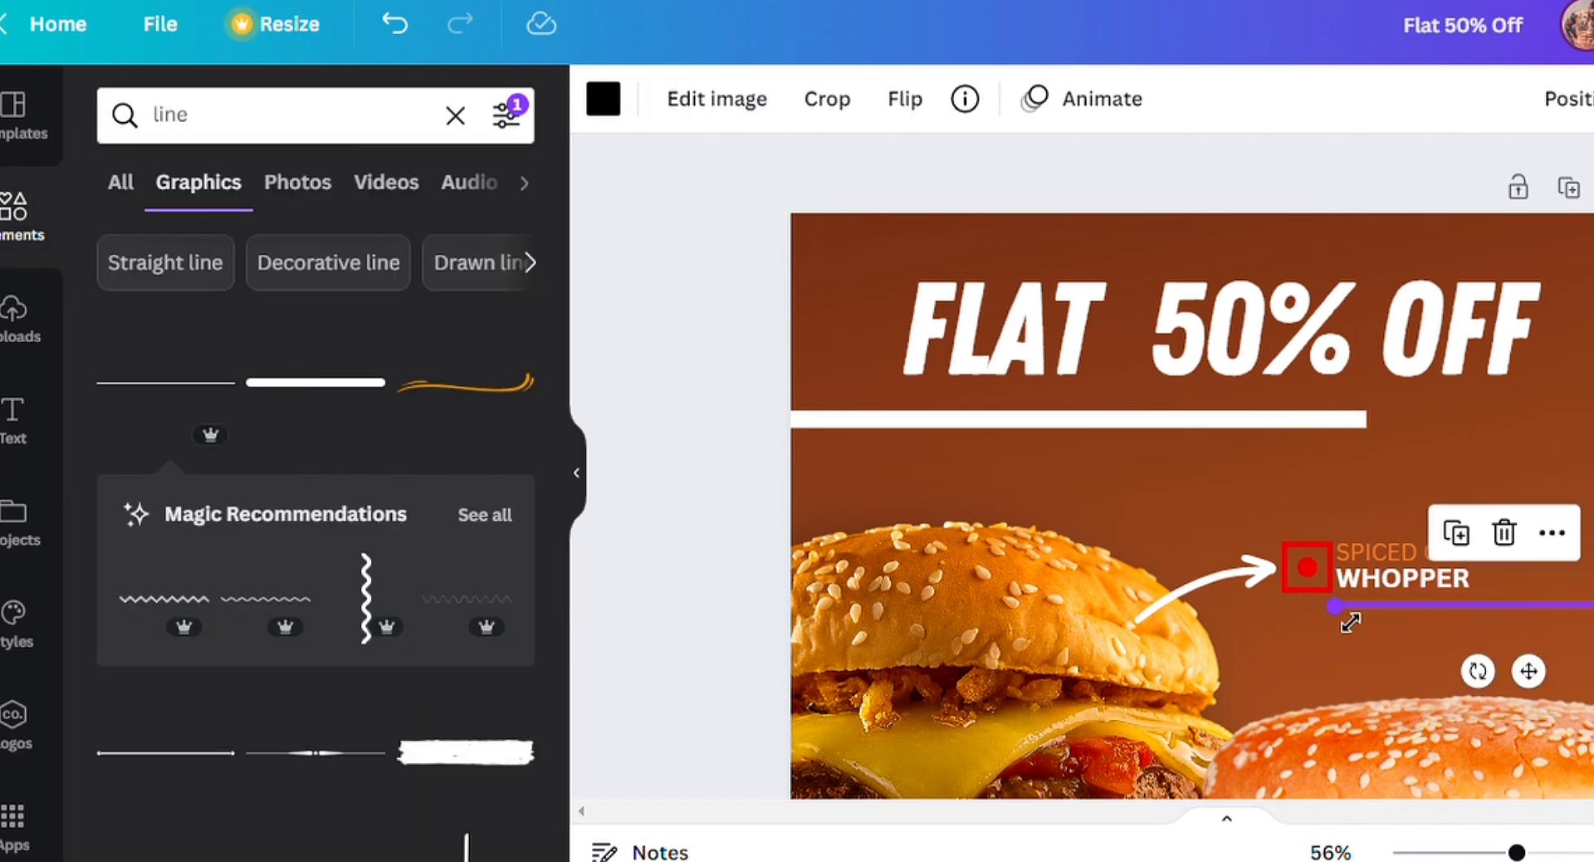
left_click(604, 99)
left_click(645, 263)
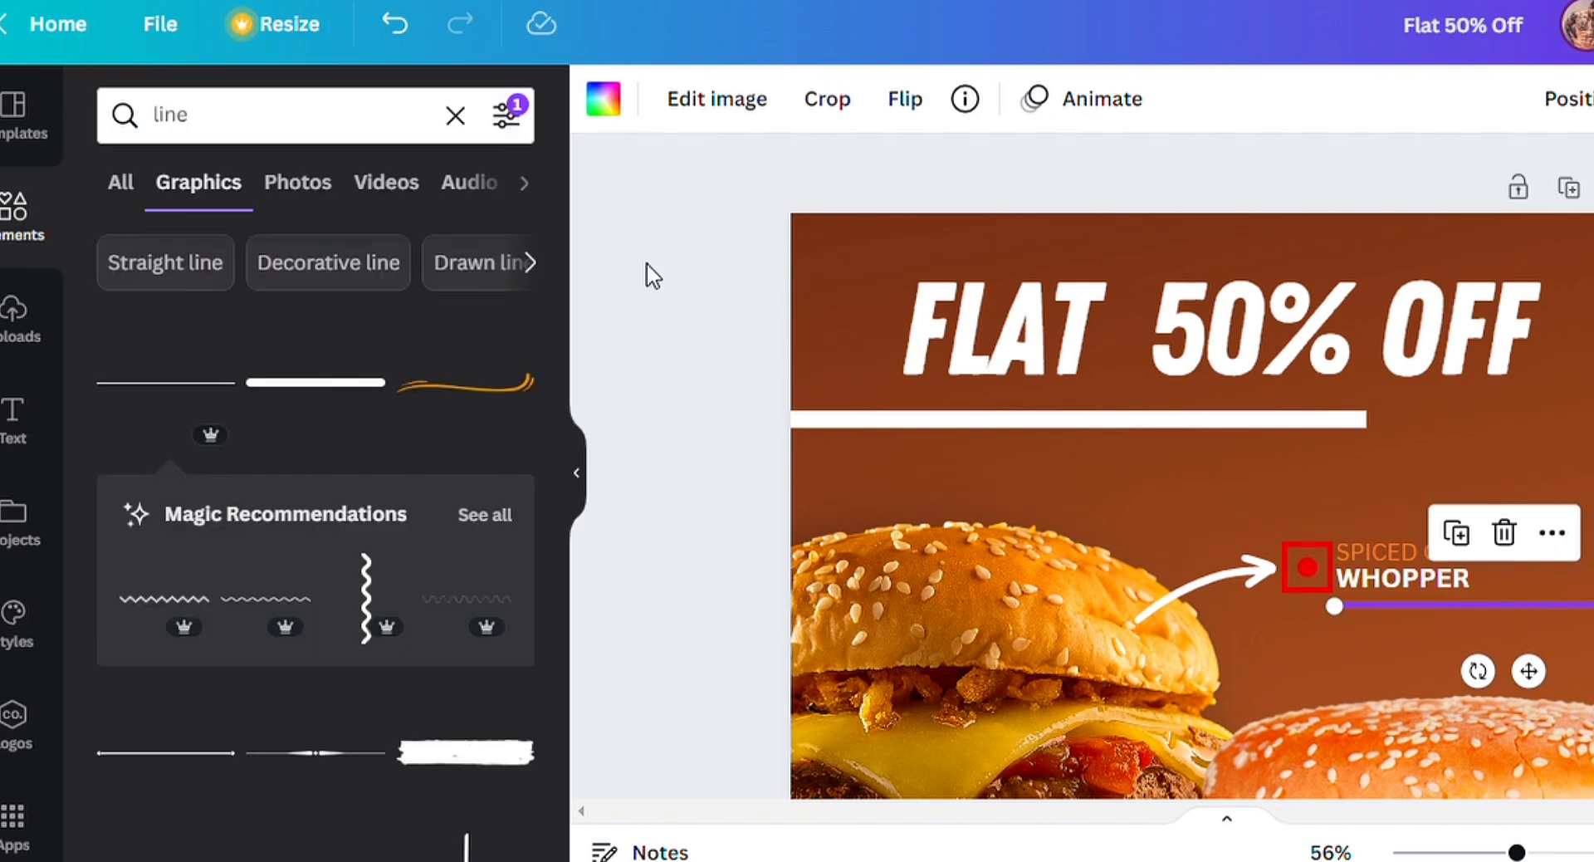
left_click(1512, 605)
left_click_drag(1337, 622, 1292, 623)
left_click(672, 332)
Duplicate the curved arrow, move the copy down to the front burger and flip it horizontally
scroll(1041, 490, "down", 3)
scroll(1192, 423, "down", 2)
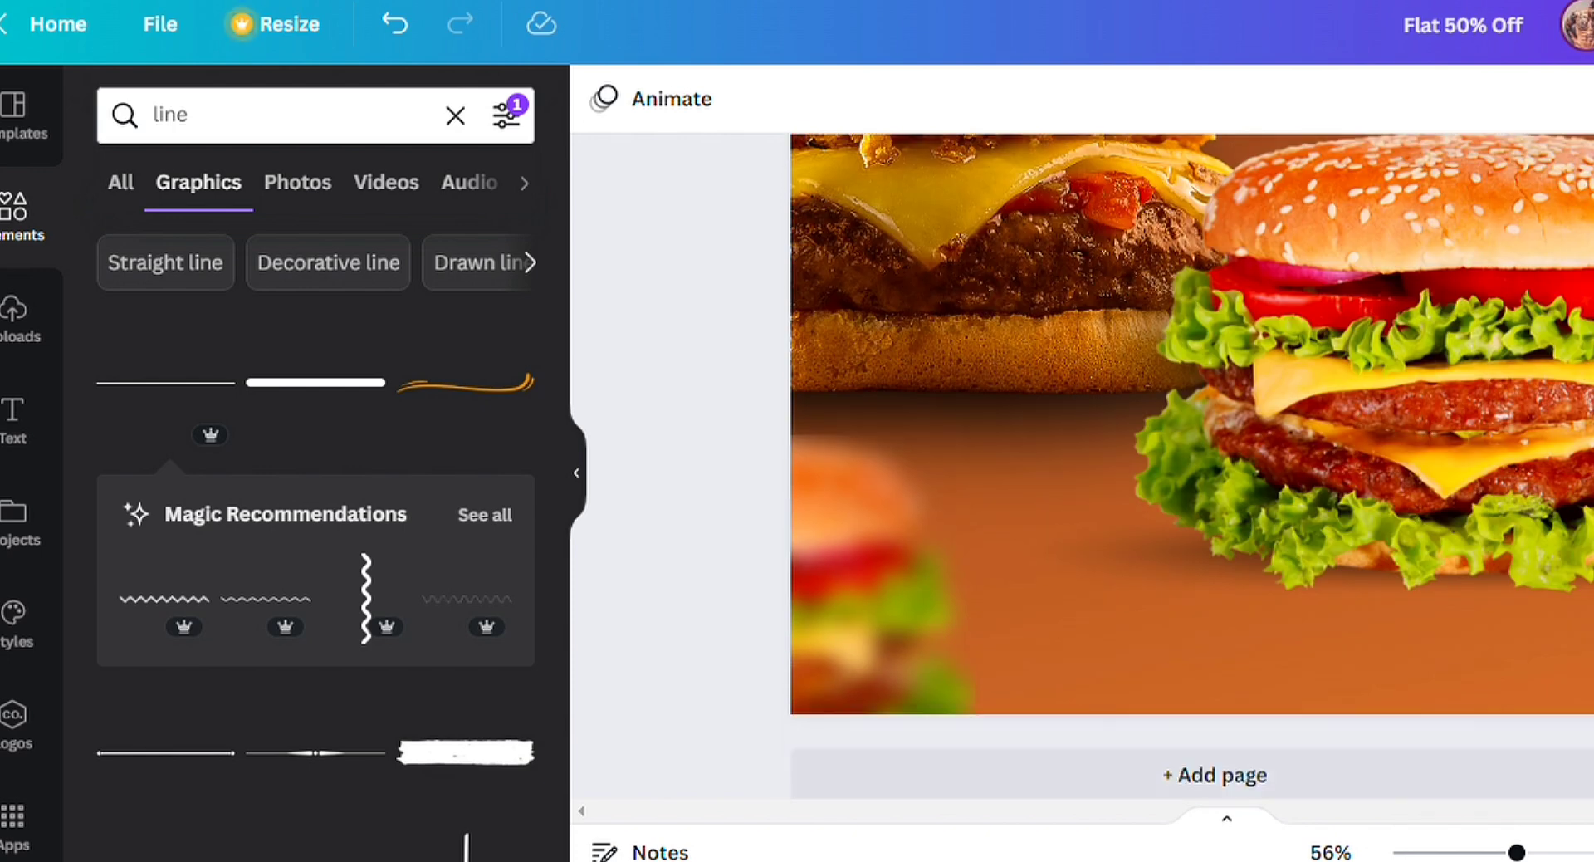
scroll(1244, 533, "up", 3)
left_click(1184, 314)
key("ctrl+d")
left_click_drag(1204, 342, 1198, 517)
scroll(1196, 415, "down", 3)
left_click_drag(1194, 249, 1194, 415)
left_click(905, 98)
left_click(1000, 174)
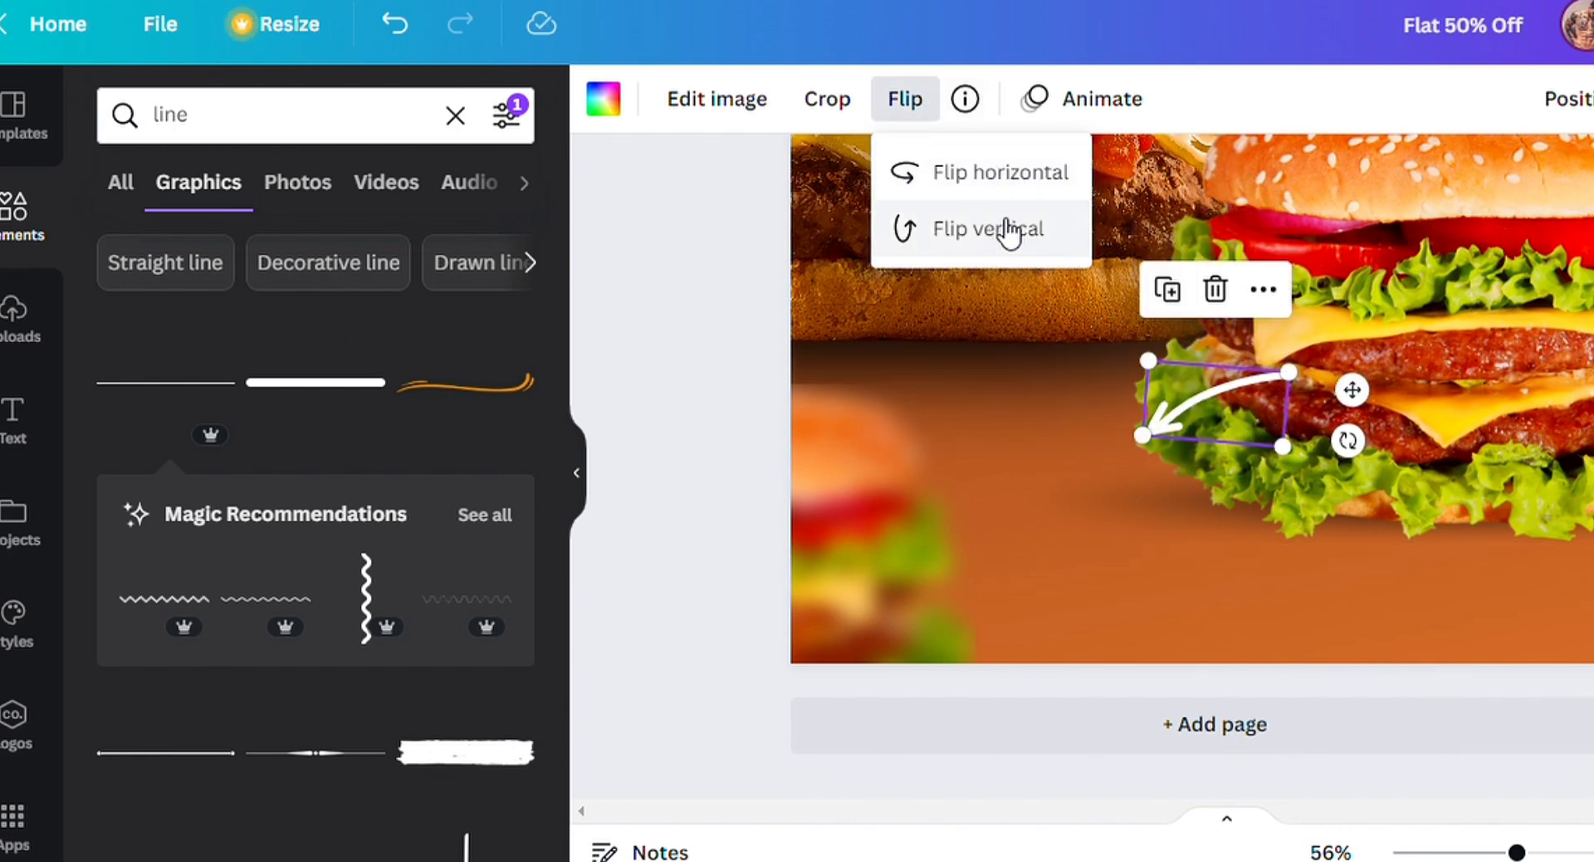
Rotate, resize and position the arrow copy so it points downward from the front burger's lower-left lettuce
left_click_drag(1347, 441, 1327, 291)
left_click_drag(1248, 413, 1207, 491)
left_click_drag(1103, 522, 1134, 506)
left_click_drag(1219, 473, 1180, 490)
left_click_drag(1051, 463, 1049, 515)
left_click_drag(1145, 487, 1208, 521)
Search for "veg", add the green veg symbol and shrink it to fit at the lower arrow's tip
double_click(201, 125)
type("veg")
key("Return")
left_click_drag(166, 382, 1348, 543)
left_click_drag(1182, 712, 1501, 417)
left_click_drag(1528, 479, 1291, 661)
Replace the green veg symbol at the lower arrow's tip with a copy of the red non-veg symbol
mouse_move(1517, 852)
left_mouse_down()
mouse_move(1464, 853)
mouse_move(1485, 853)
left_mouse_up()
left_click(1274, 292)
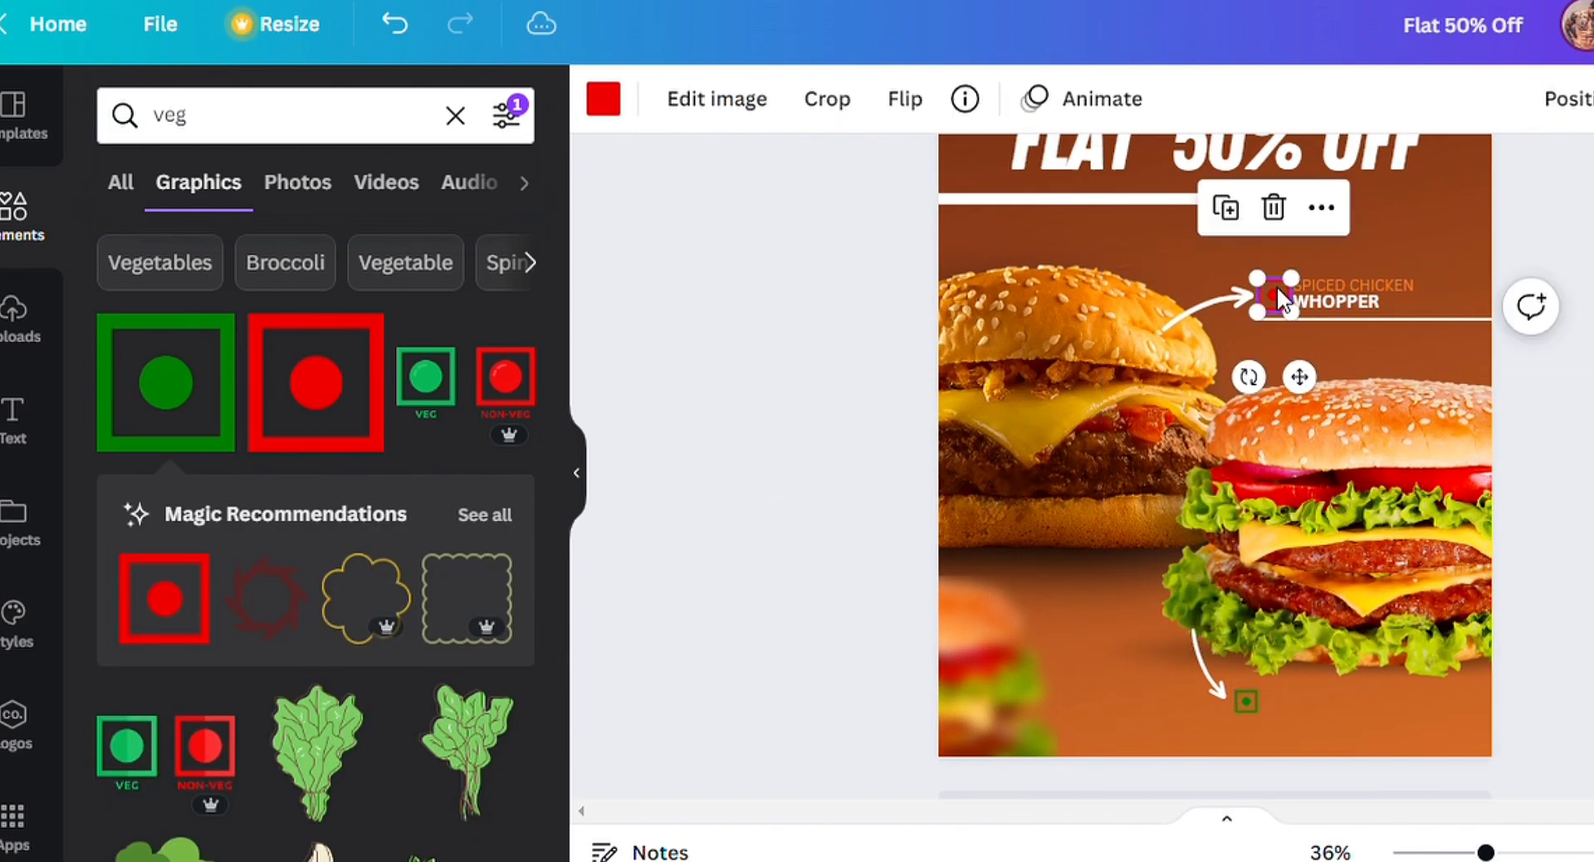
left_click_drag(1300, 379, 1318, 772)
left_click(1247, 702)
key("Delete")
left_click_drag(1303, 690, 1248, 701)
left_click(183, 353)
left_click(603, 99)
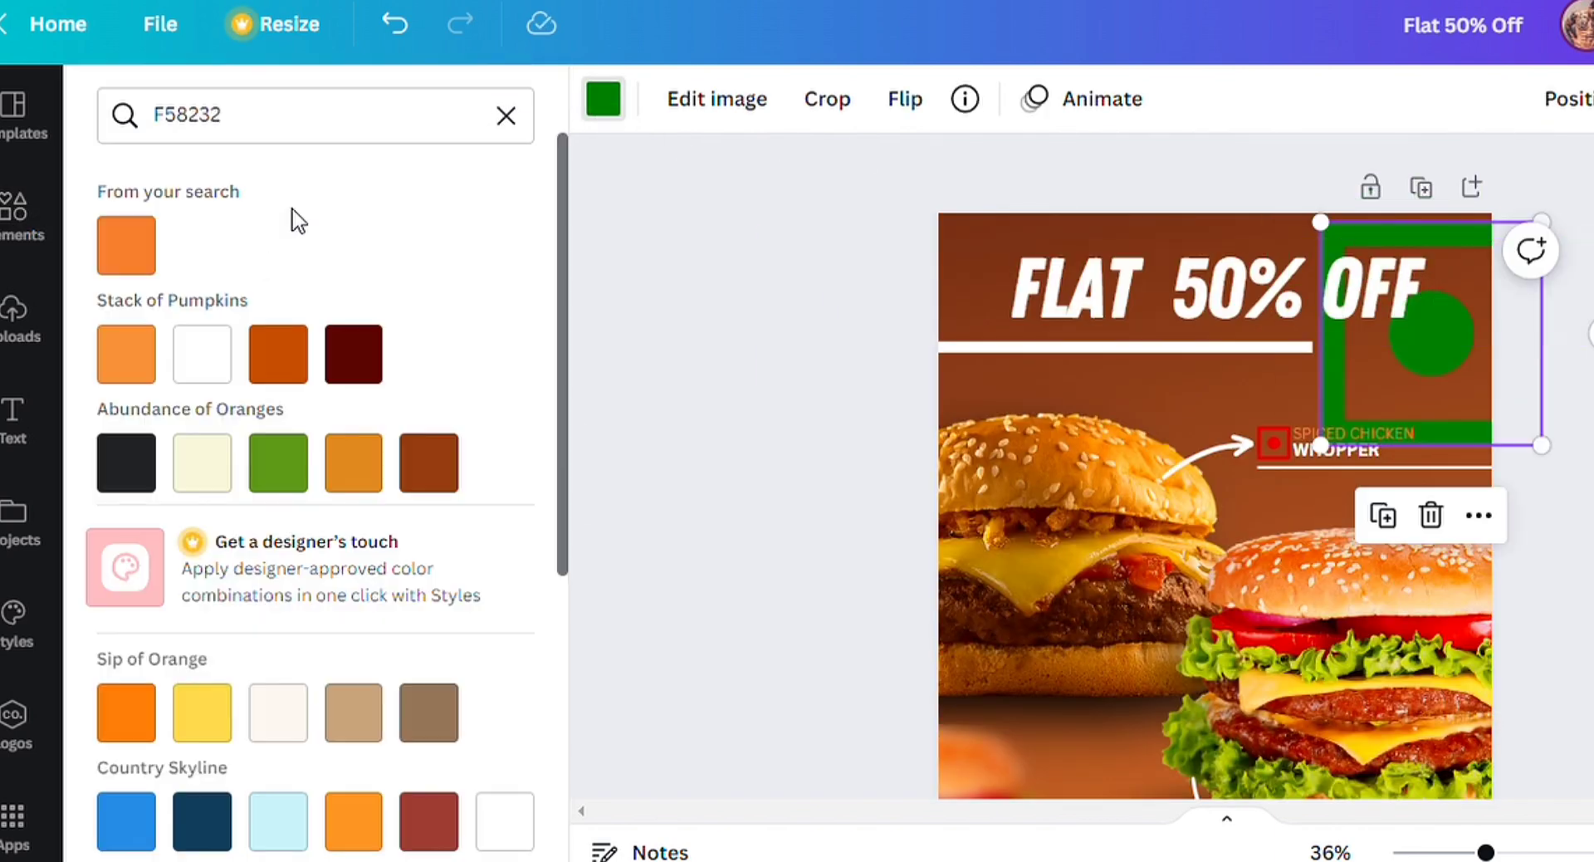
left_click(604, 104)
left_click(604, 99)
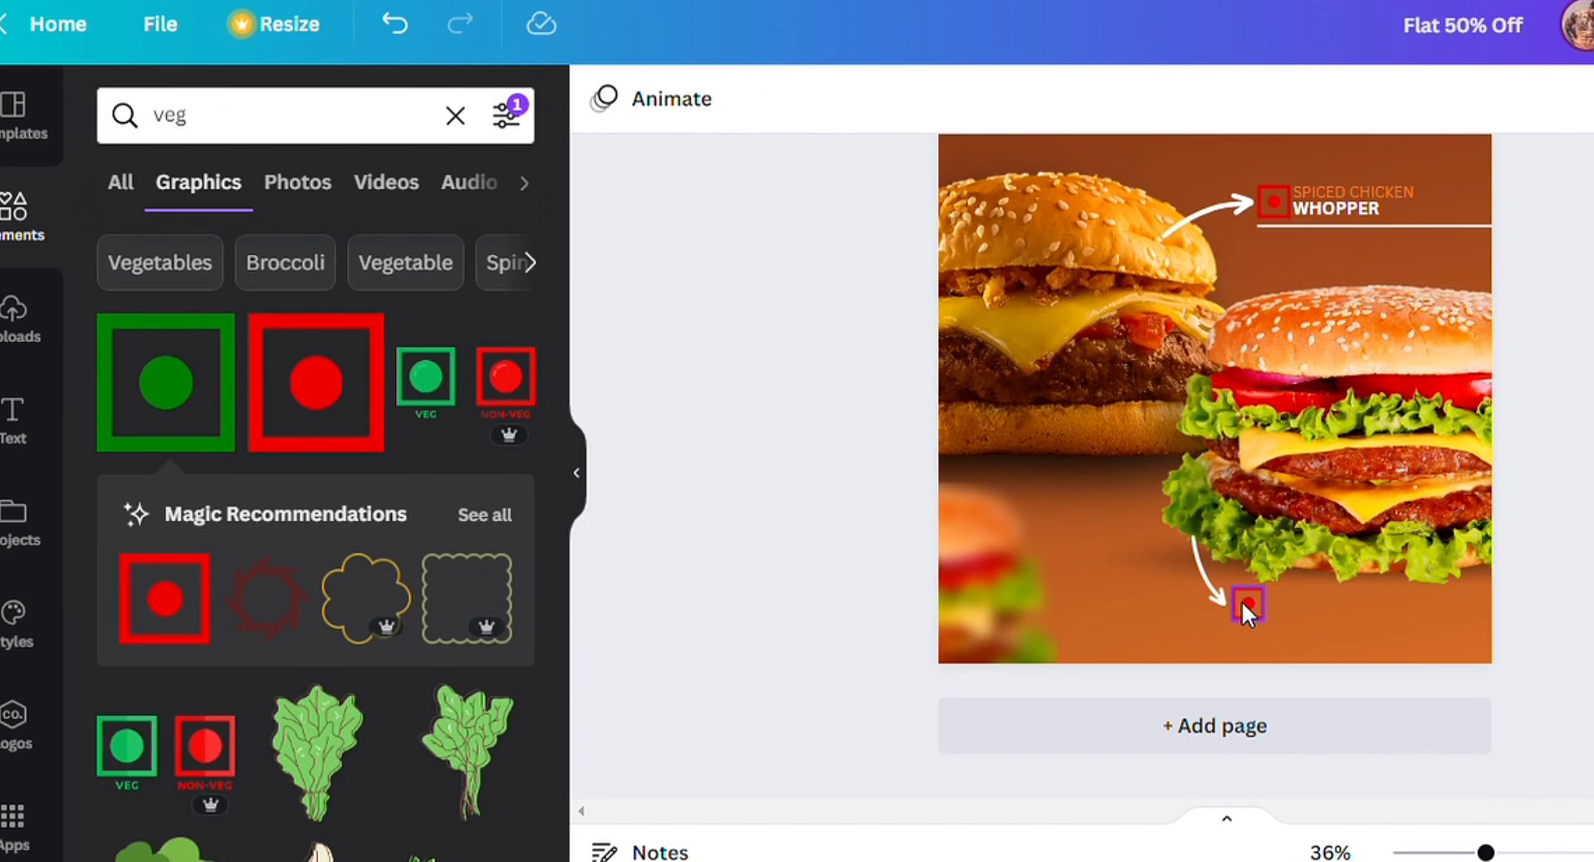
Recolour the red symbol at the lower arrow's tip to green and shift the lower arrow slightly away from it
left_click(1243, 604)
left_click(604, 100)
scroll(310, 373, "down", 3)
left_click(127, 813)
left_click(830, 677)
left_click(1247, 605)
left_click_drag(1248, 604, 1227, 577)
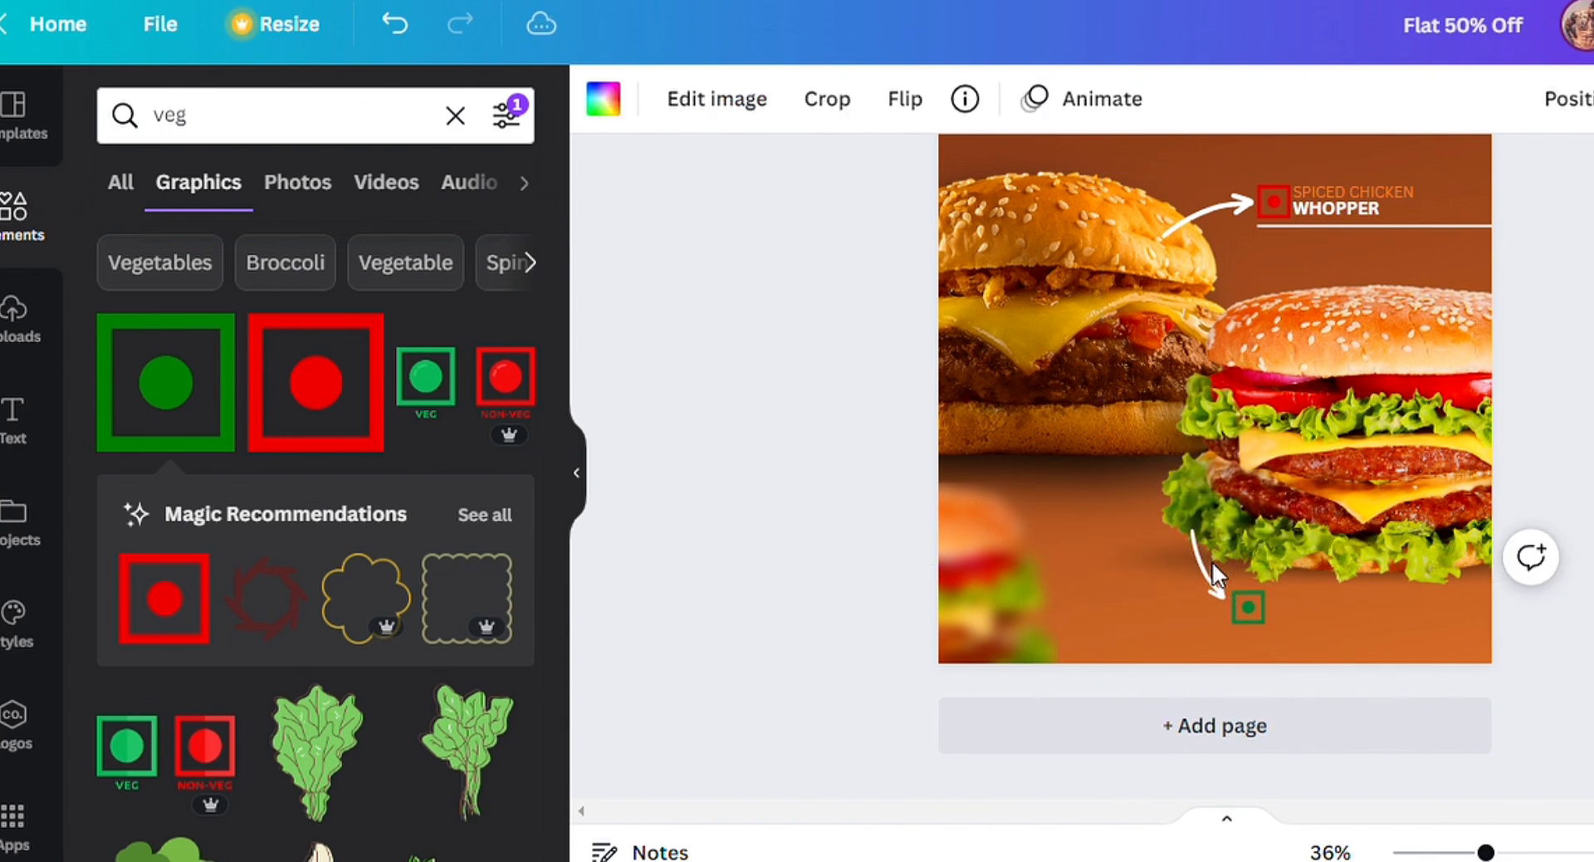
key("Escape")
Duplicate the "SPICED CHICKEN" text, place the copy beside the green symbol and change its wording to "CRUNCHY VEG"
left_click(1343, 191)
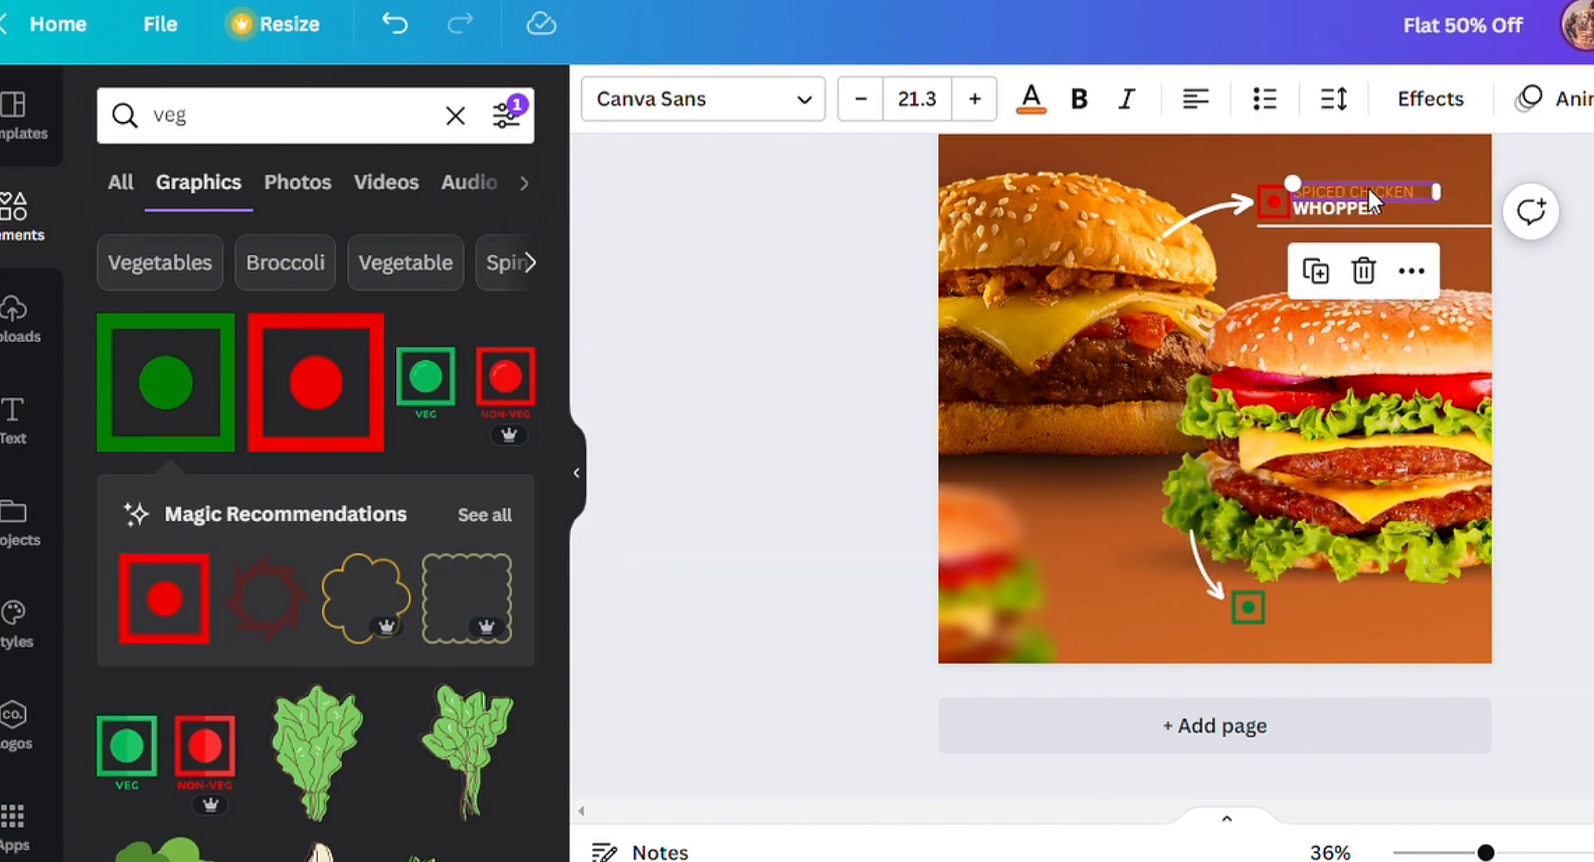
key("ctrl+d")
left_click_drag(1391, 197, 1372, 613)
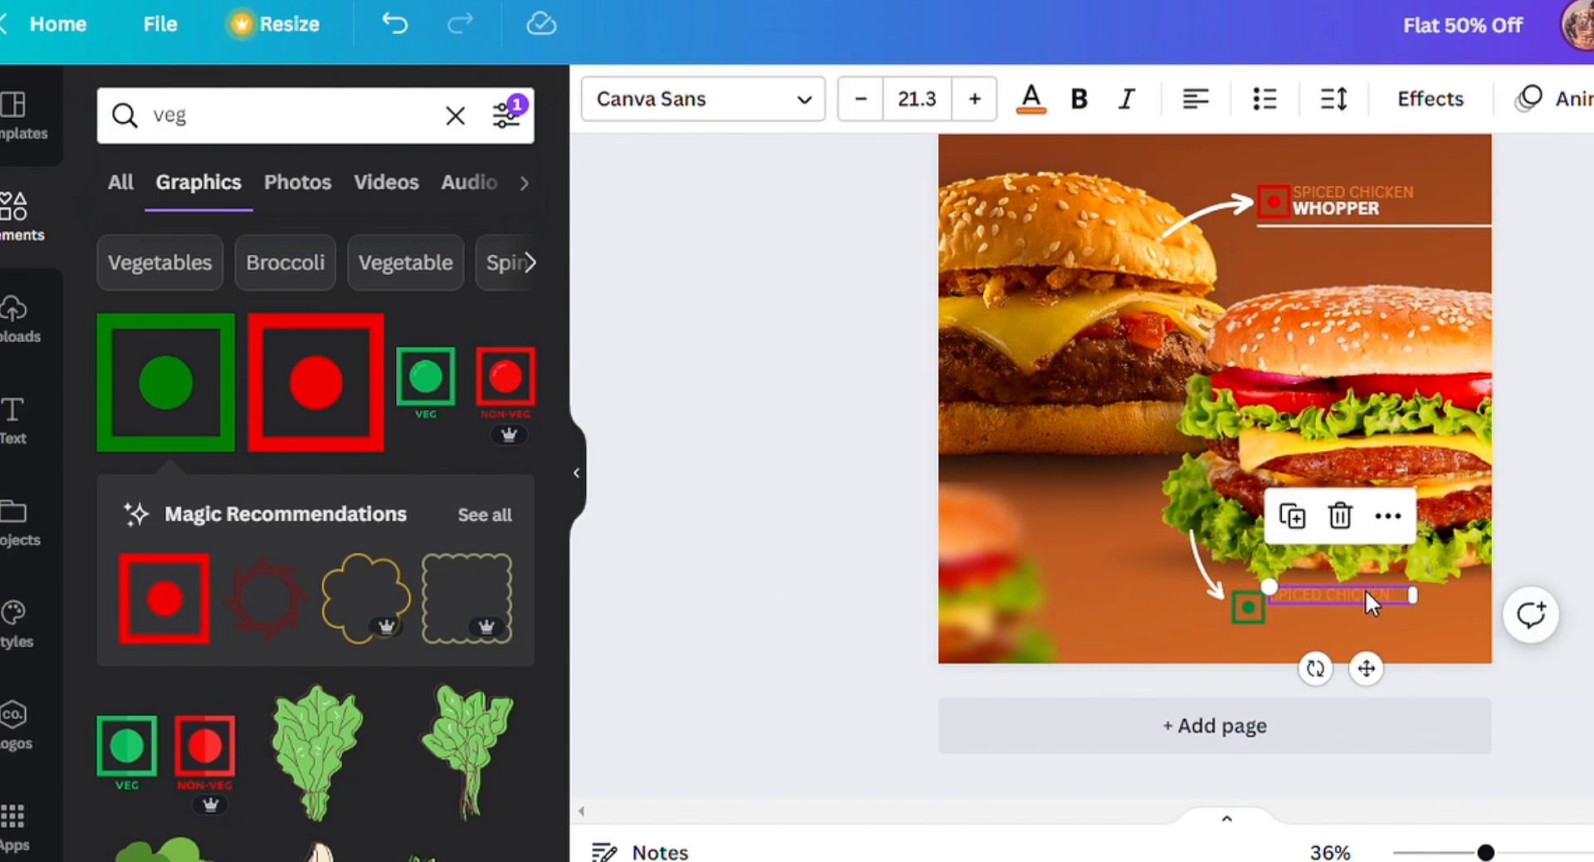
double_click(1376, 601)
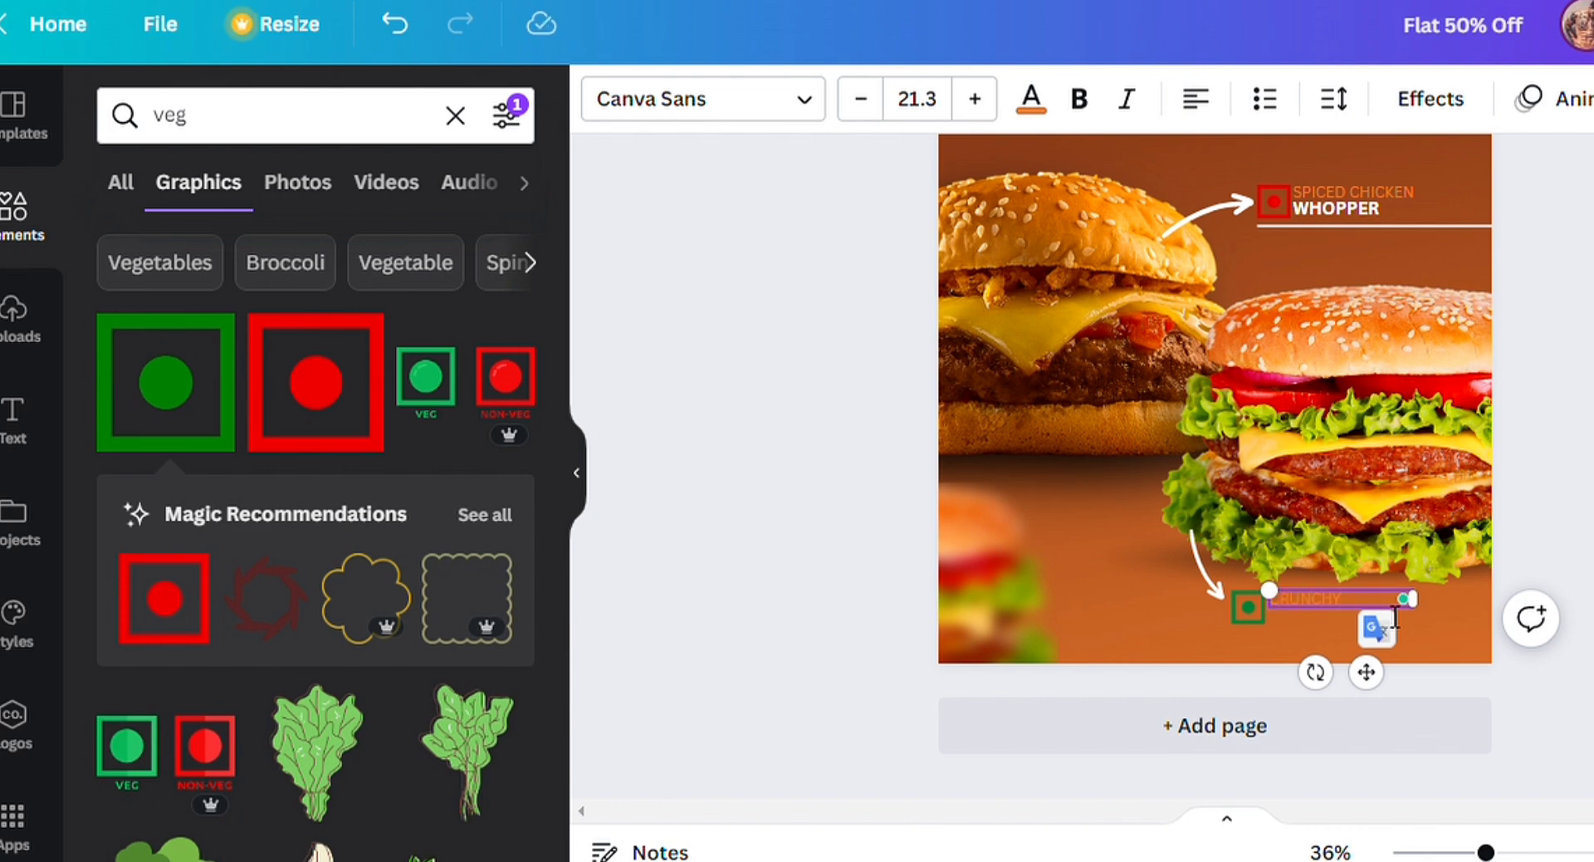
Colour the "CRUNCHY VEG" text dark brown from the document colours and nudge it into place beside the green symbol
left_click(1032, 100)
left_click(276, 246)
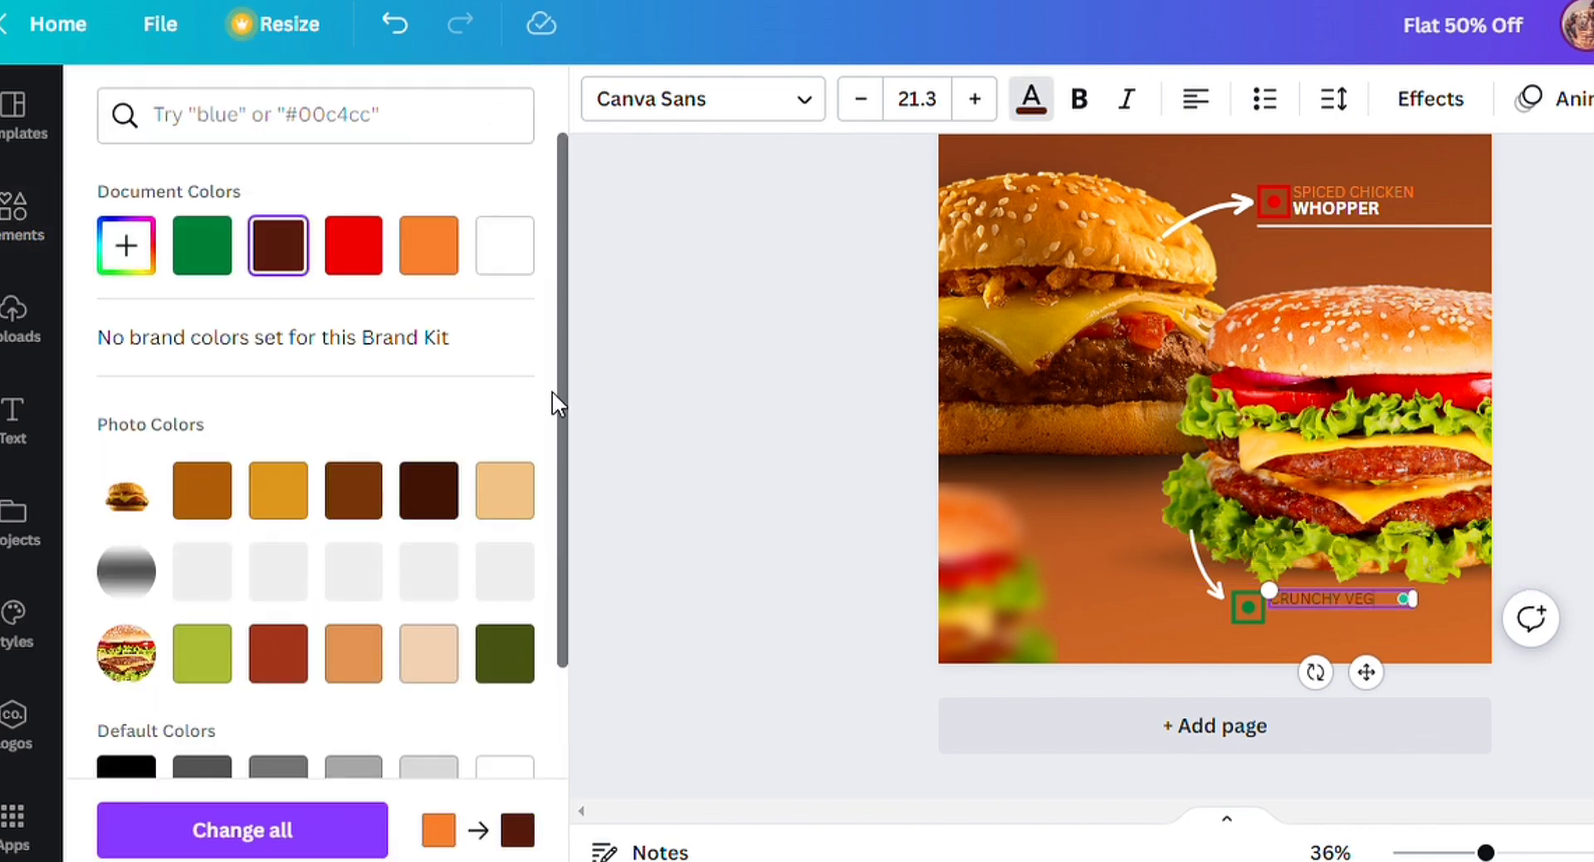
left_click(1031, 101)
left_click(814, 348)
left_click(1315, 599)
left_click_drag(1315, 598, 1310, 602)
left_click(800, 493)
left_click(1309, 597)
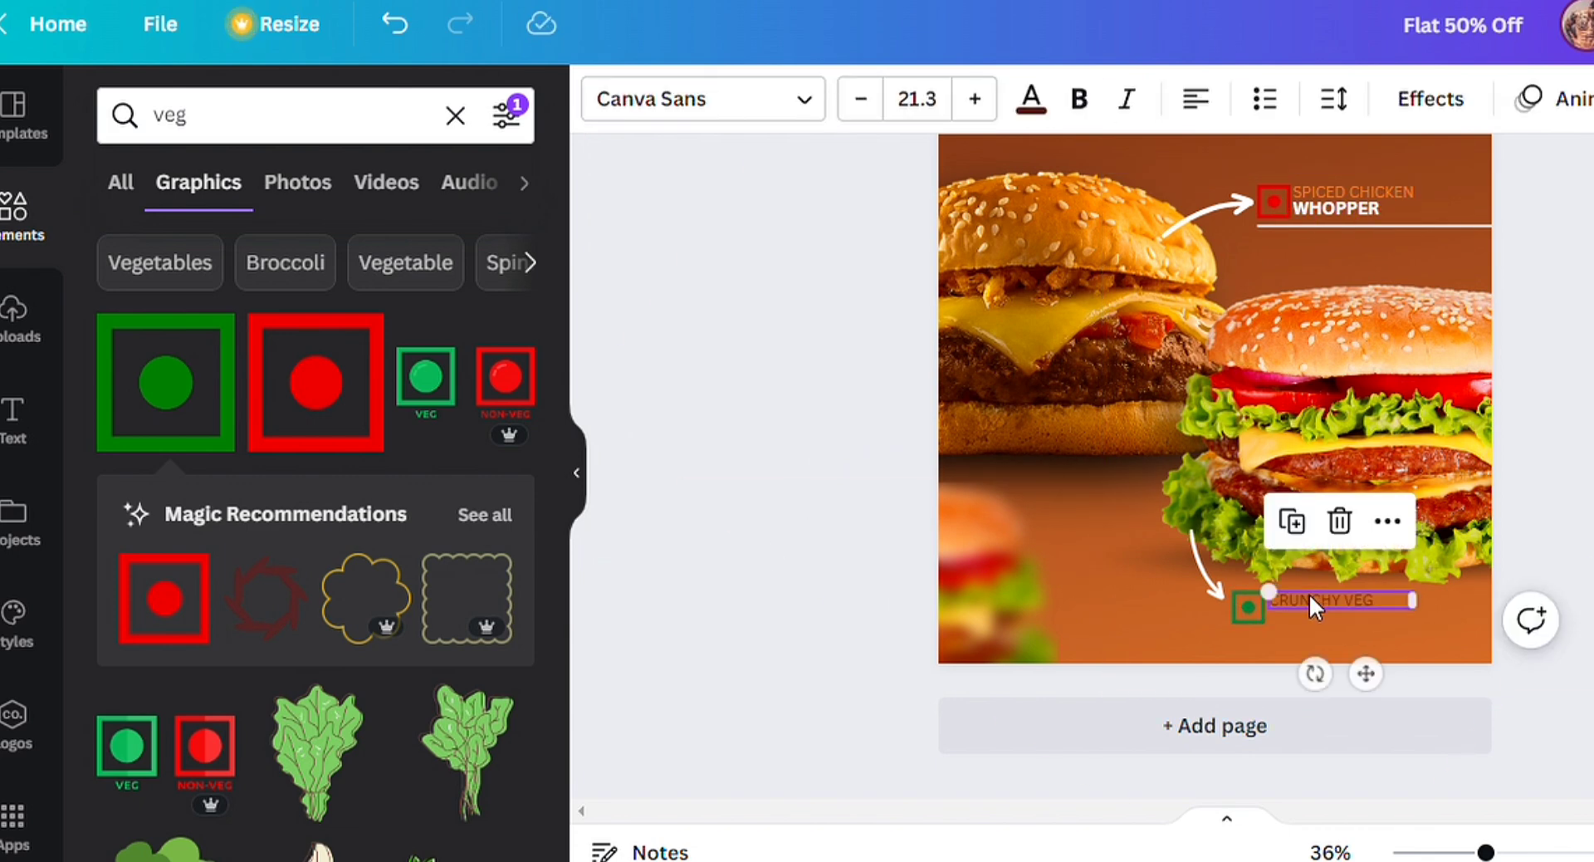
Copy the "WHOPPER" text from the upper label and place it directly beneath "CRUNCHY VEG"
left_click(1350, 207)
left_click_drag(1350, 207, 1323, 618)
left_click(742, 388)
left_click(1287, 612)
key("Left")
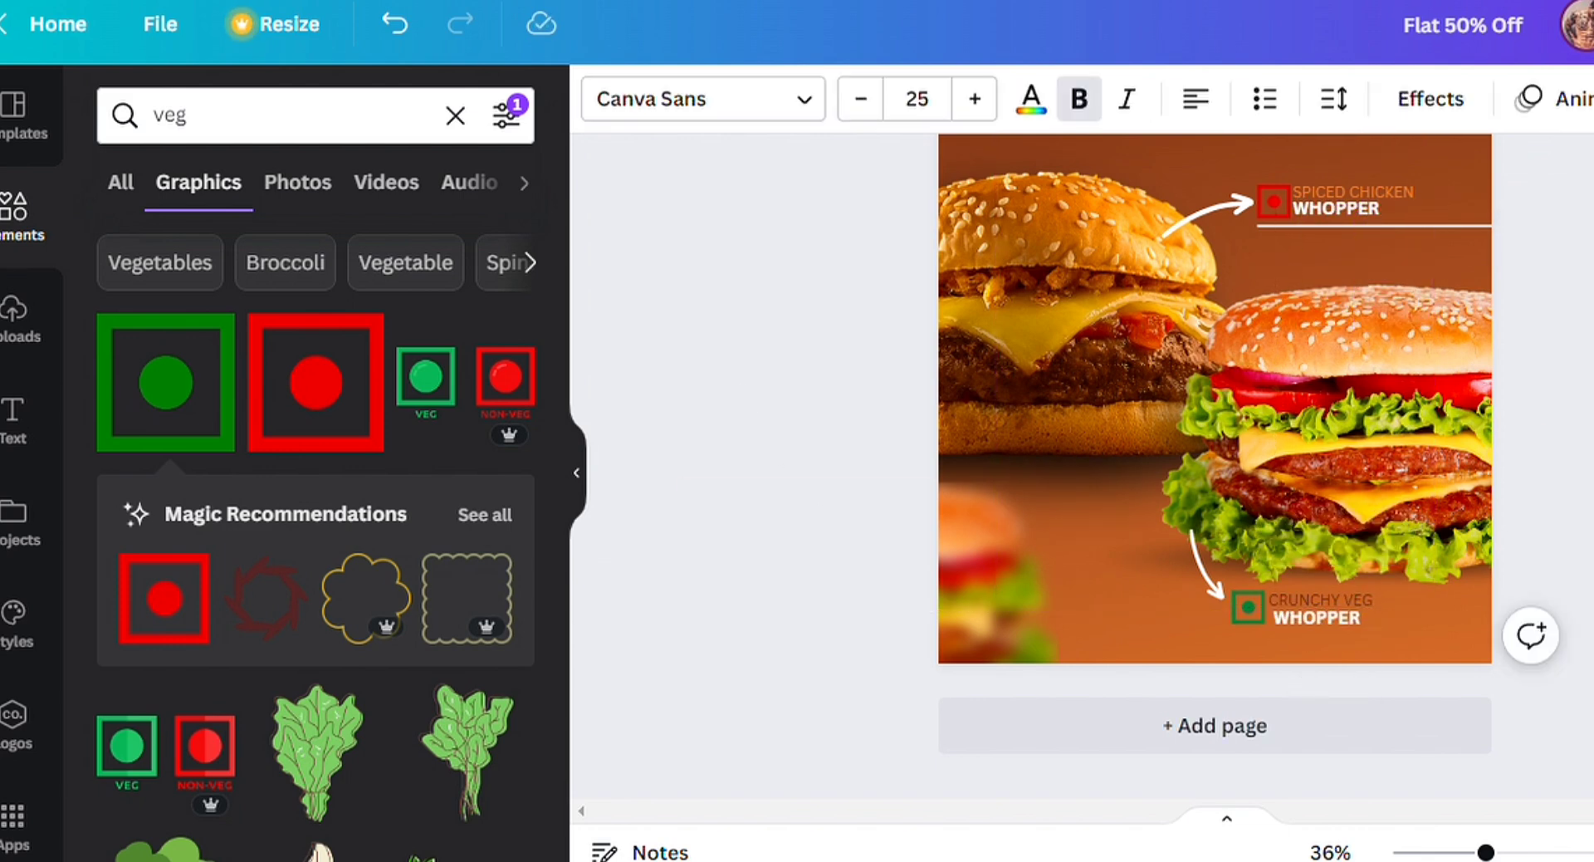
Duplicate the thin white line under the upper label, place the copy beneath the lower "WHOPPER" label and run it to the poster's right edge
left_click(1404, 225)
key("ctrl+d")
left_click_drag(1392, 236, 1354, 645)
left_click_drag(1484, 635, 1520, 648)
left_click(1545, 589)
left_click(1406, 643)
left_click(1410, 636)
key("Right")
key("Right")
key("Right")
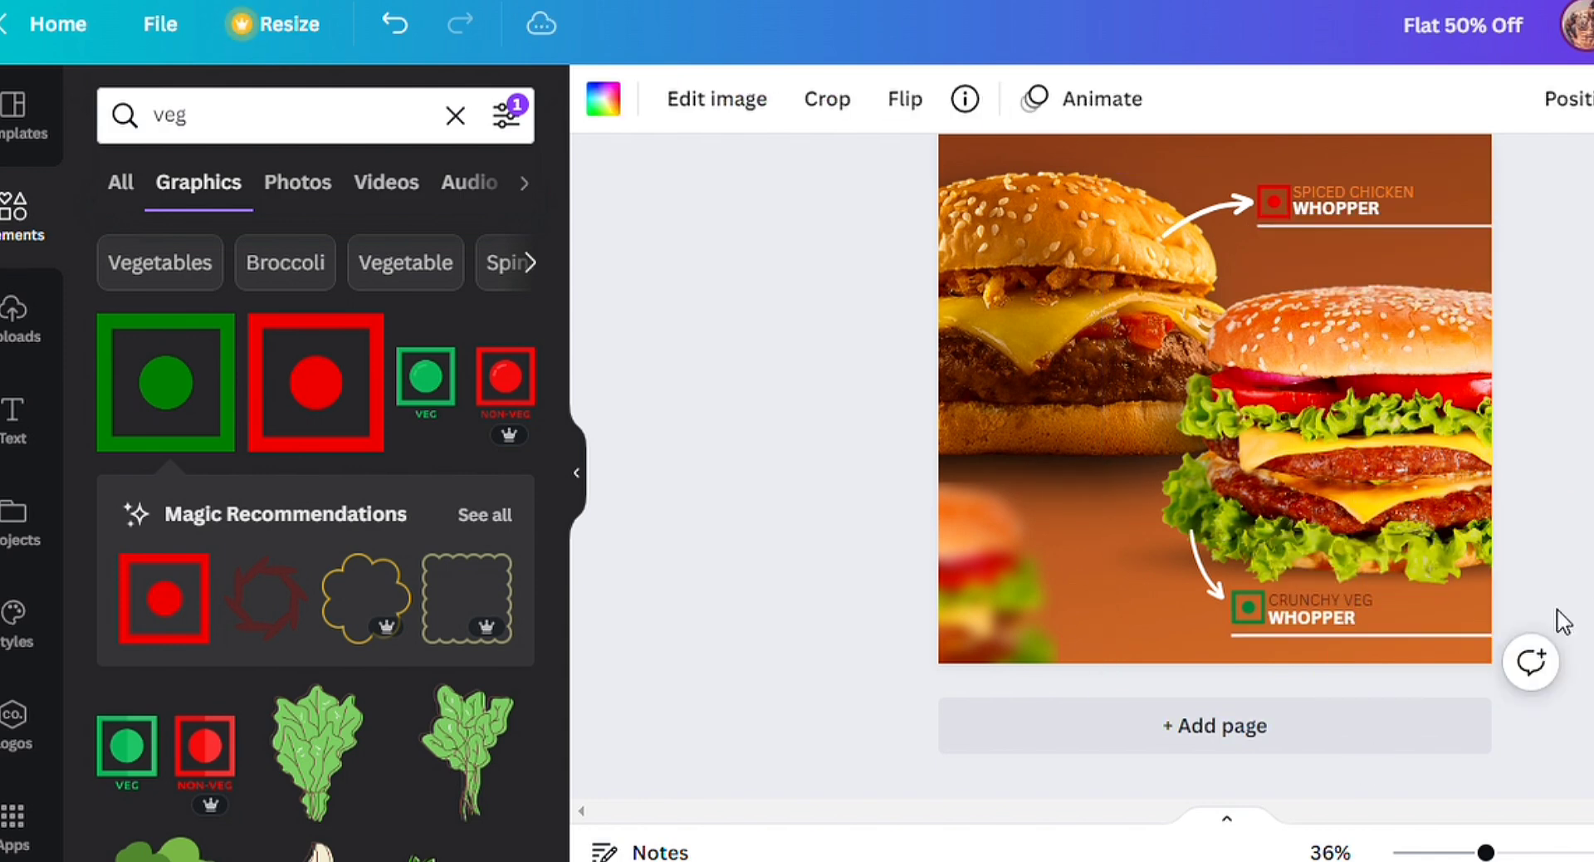
Add the uploaded Burger King logo to the poster and shrink it into the upper-right corner
scroll(1556, 625, "up", 2)
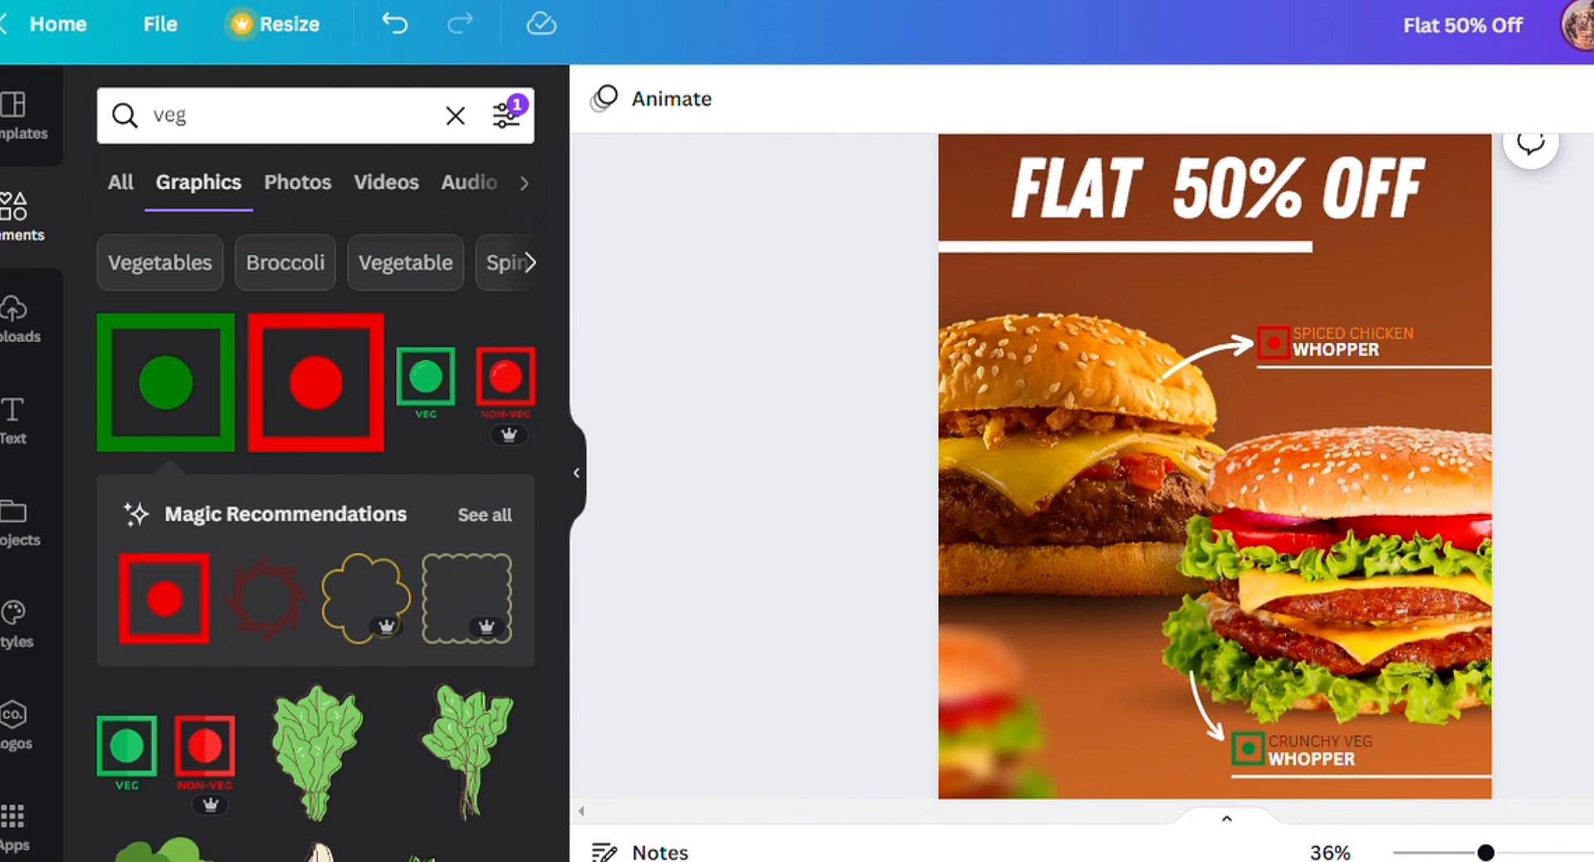
scroll(1215, 466, "down", 1)
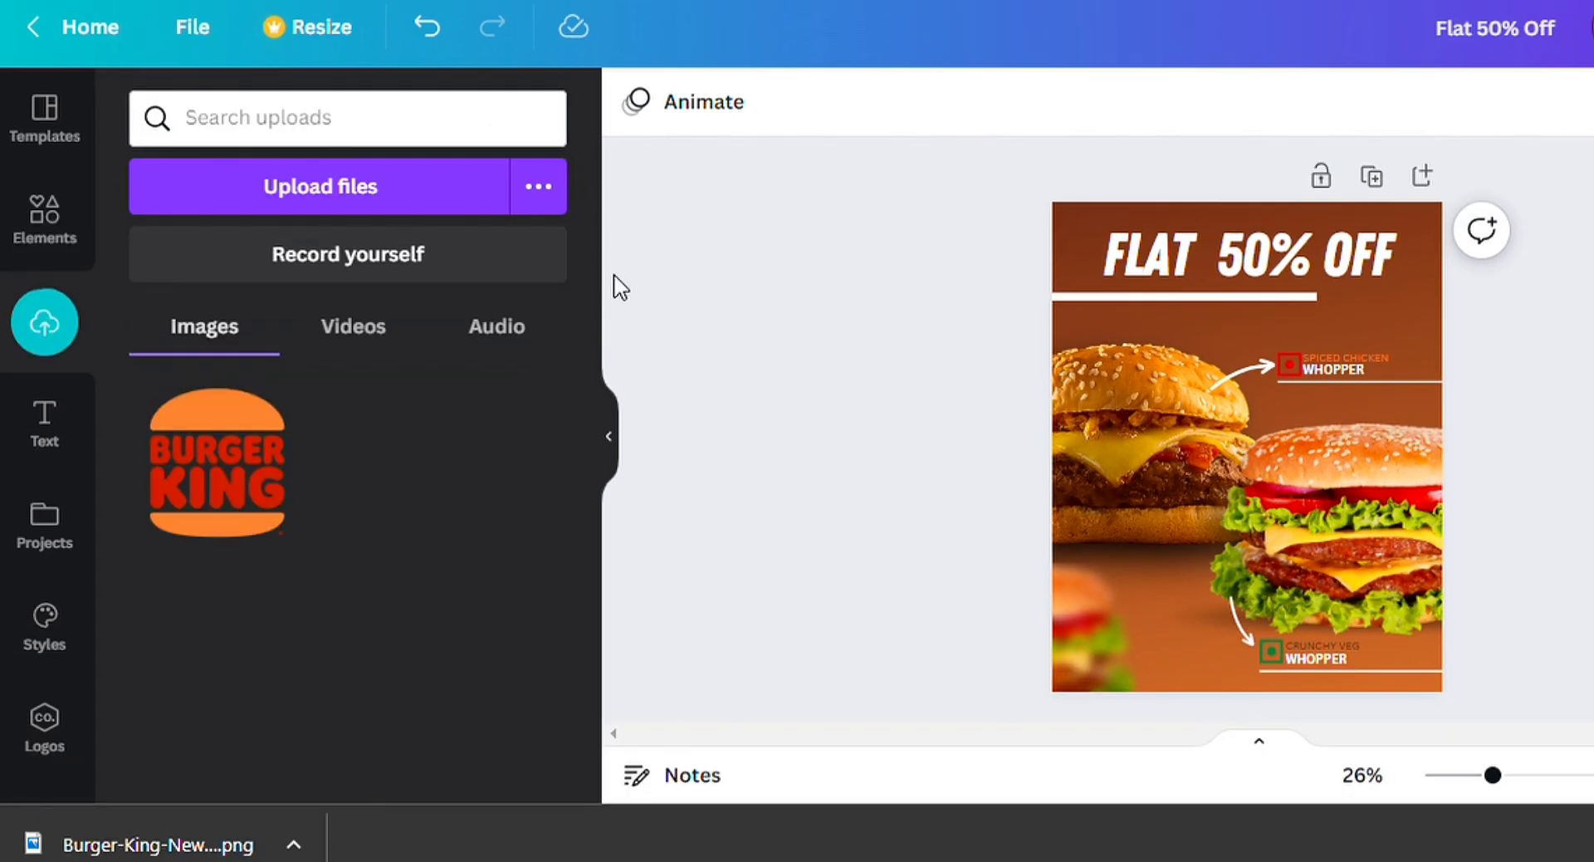
left_click(63, 221)
left_click(52, 321)
left_click_drag(189, 469, 1204, 465)
left_click_drag(1108, 593, 1435, 280)
Move the "FLAT 50% OFF" heading left and down, along with lowering its white underline, to make room for the logo
left_click(1203, 306)
left_click_drag(1203, 306, 1193, 275)
key("Down")
key("Down")
key("Down")
key("Down")
key("Down")
key("Left")
key("Left")
key("Left")
key("Left")
key("Left")
key("Left")
key("Left")
key("Left")
key("Left")
key("Left")
key("Left")
key("Left")
key("Left")
key("Left")
key("Left")
key("Left")
key("Left")
key("Left")
key("Left")
key("Left")
key("Down")
key("Down")
key("Down")
key("Down")
key("Down")
key("Down")
key("Left")
key("Left")
left_click(1434, 284)
left_click(1434, 285)
left_click(1392, 274)
right_click(1379, 274)
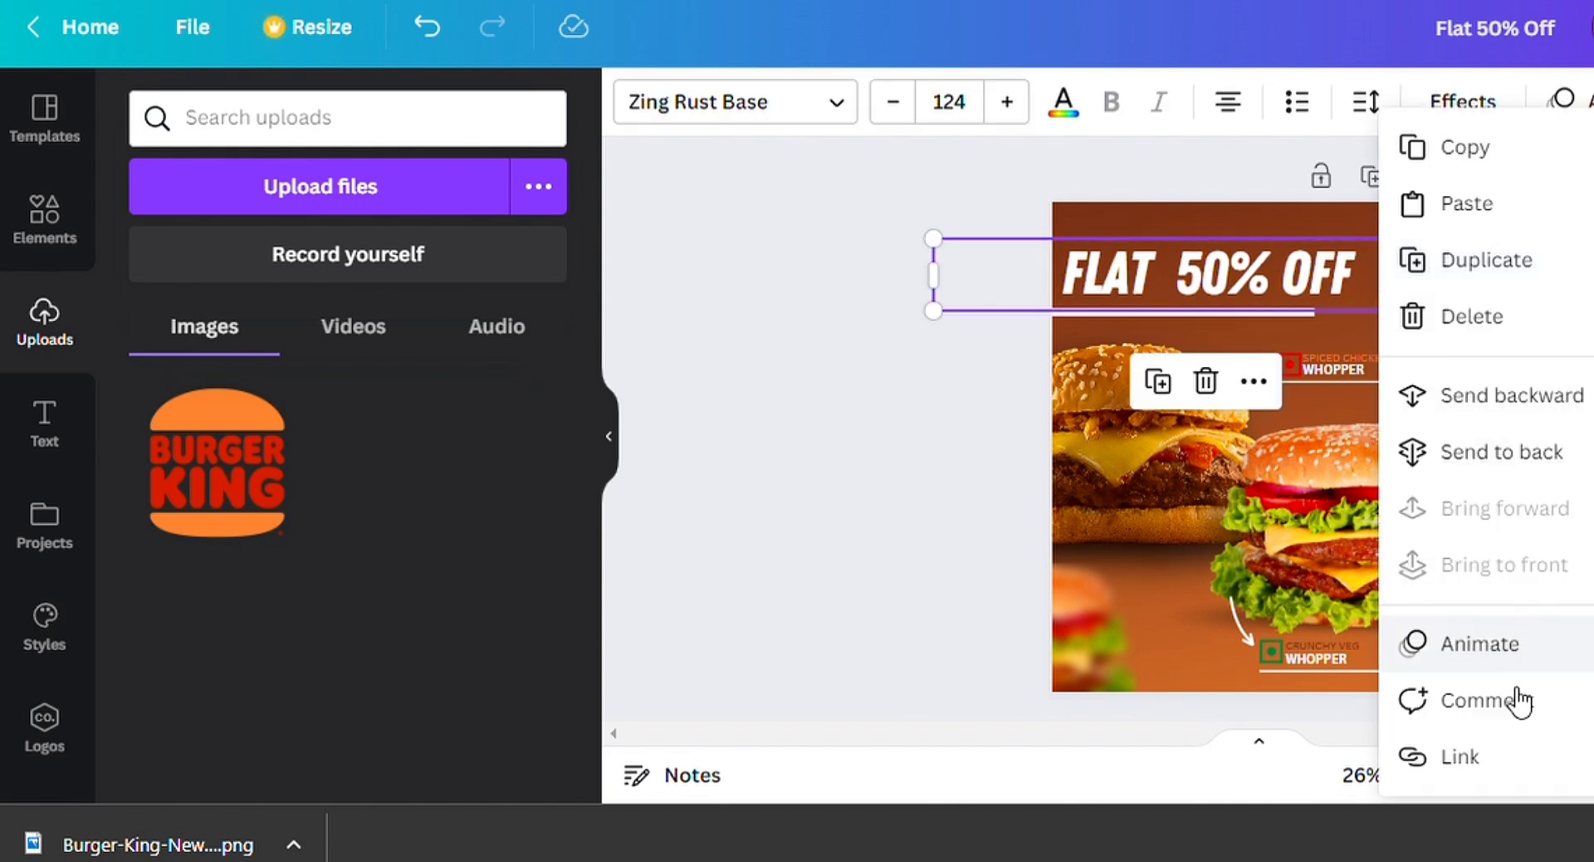
left_click(754, 462)
Move the heading clear of the Burger King logo, then resize and position the logo in the poster's upper-right corner
left_click_drag(1203, 277, 1040, 272)
left_click_drag(1434, 290, 1389, 311)
left_click_drag(1415, 275, 1423, 278)
left_click(1499, 319)
Move the "FLAT 50% OFF" heading back beside the logo and shift its thick white underline up and left beneath it
left_click_drag(1176, 275, 1328, 280)
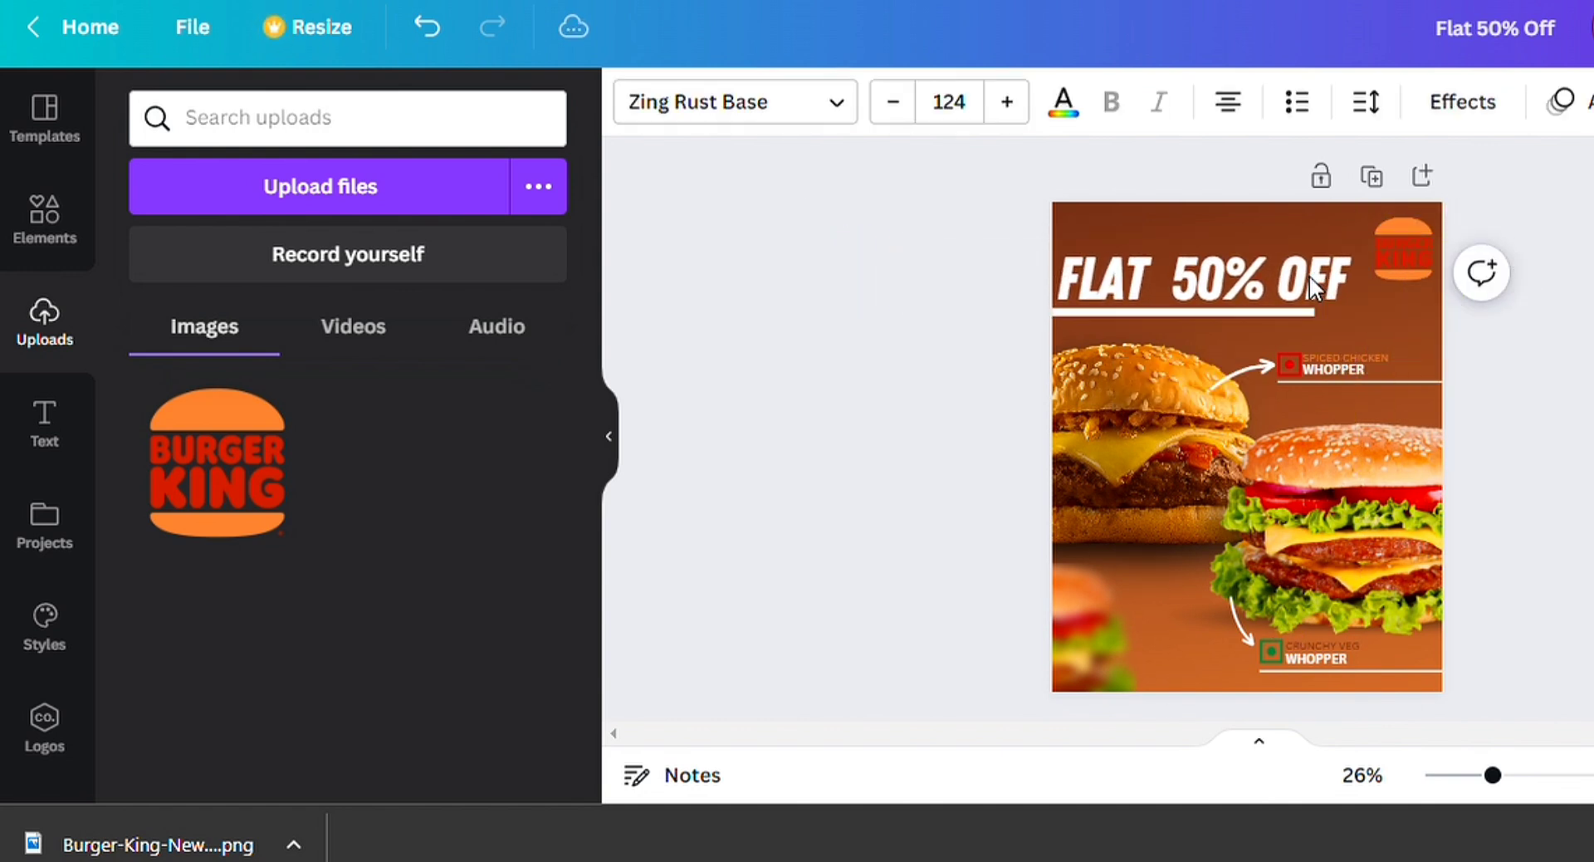
left_click(924, 391)
left_click(1260, 287)
left_click_drag(1260, 286, 1267, 263)
left_click(840, 224)
left_click_drag(1090, 322, 1053, 316)
left_click(893, 382)
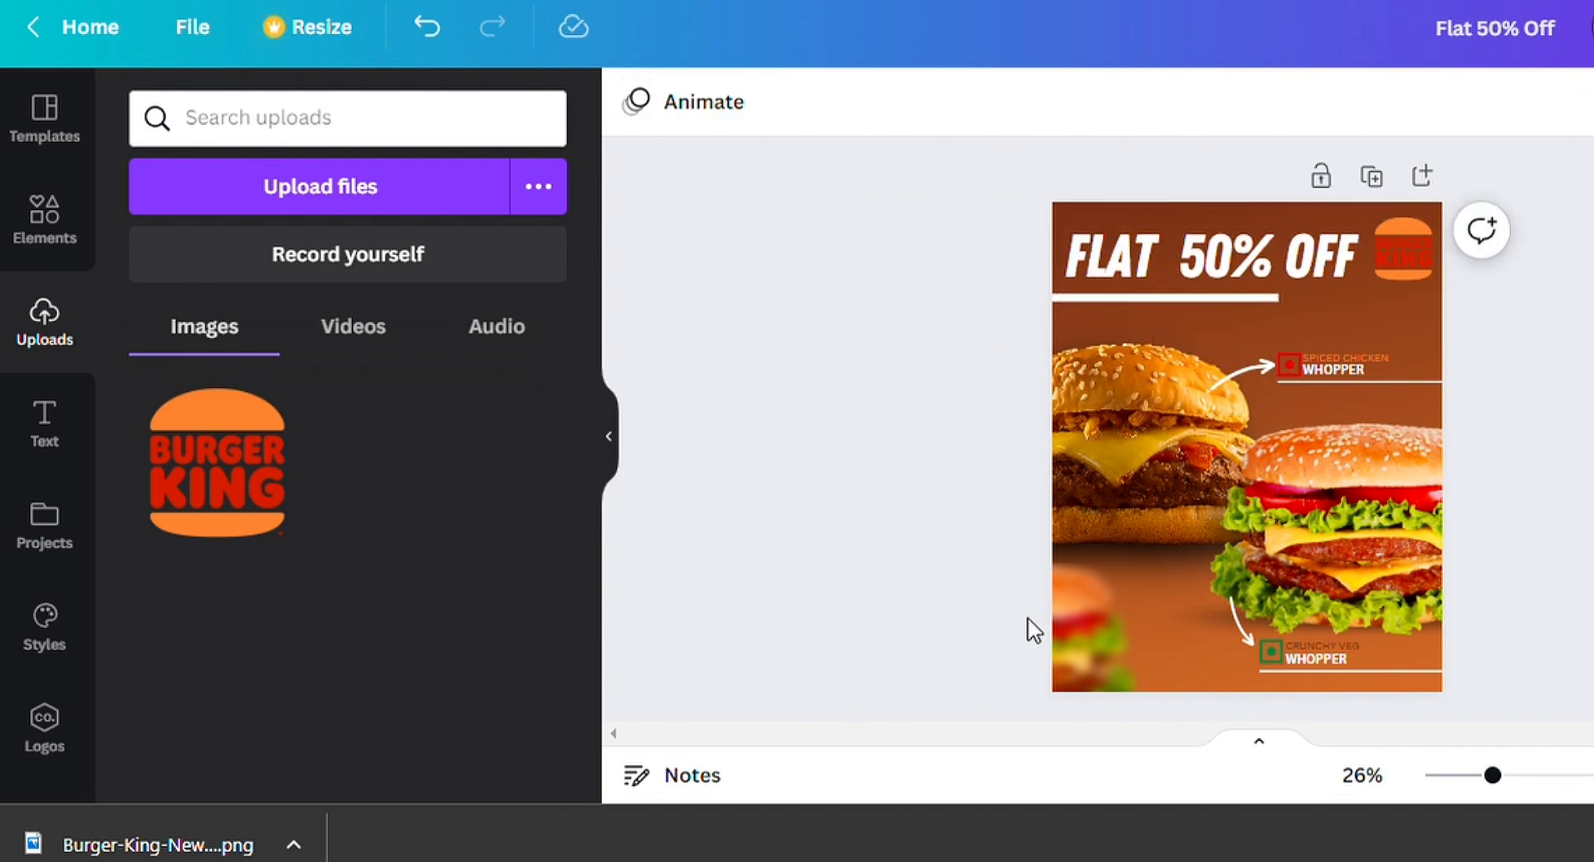
Enlarge the blurred burger in the poster's lower-left corner slightly and shift it a little to the right
left_click(1072, 629)
left_click_drag(877, 567, 859, 564)
left_click_drag(1061, 620, 1089, 626)
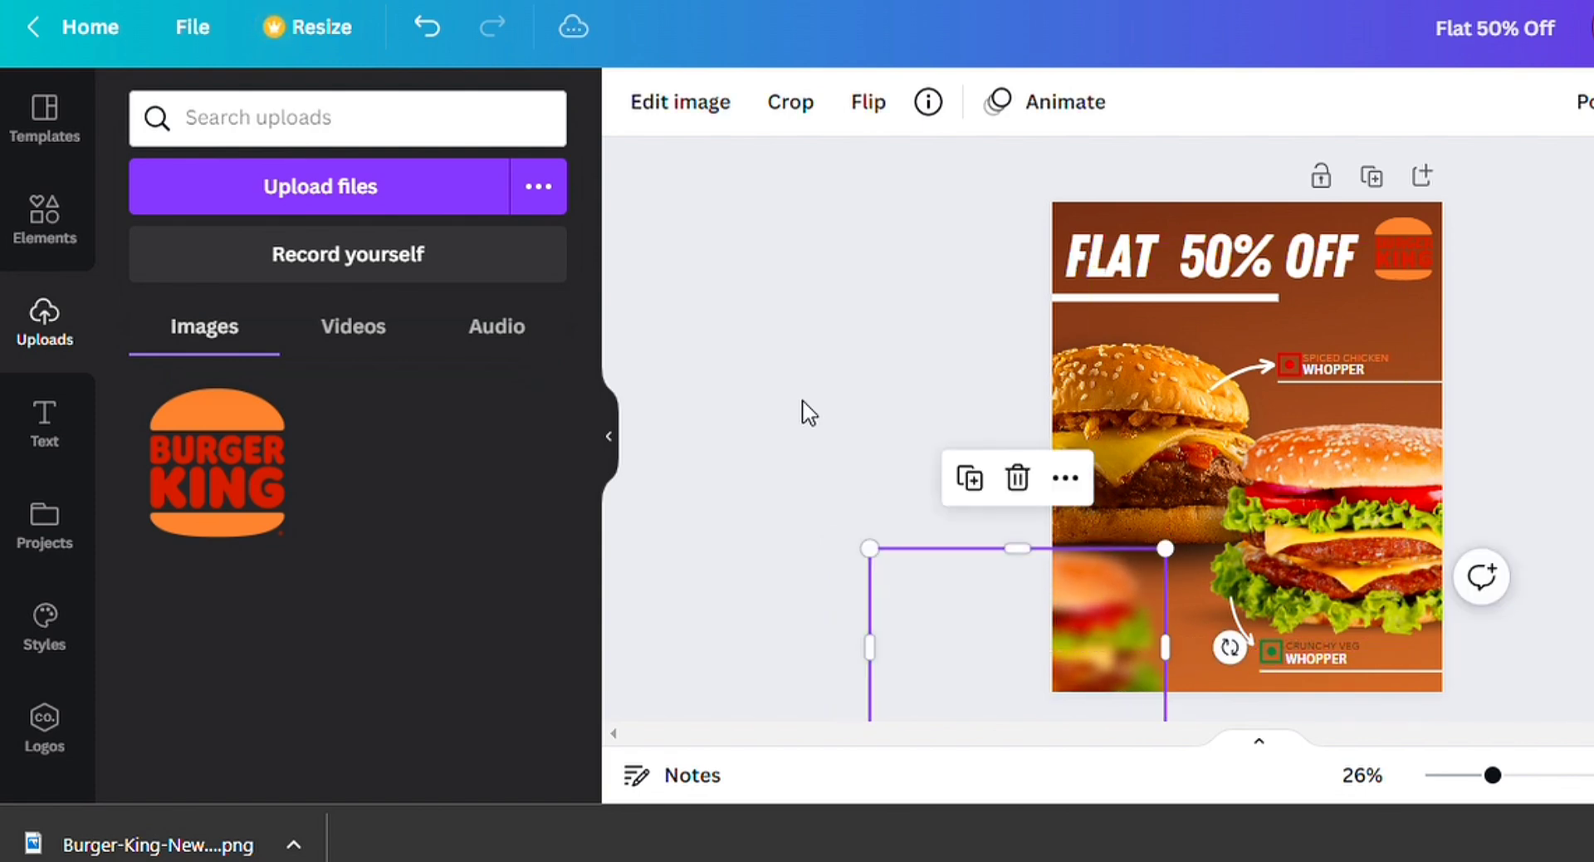
left_click(810, 413)
mouse_move(1492, 774)
left_mouse_down()
mouse_move(1520, 775)
mouse_move(1475, 774)
left_mouse_up()
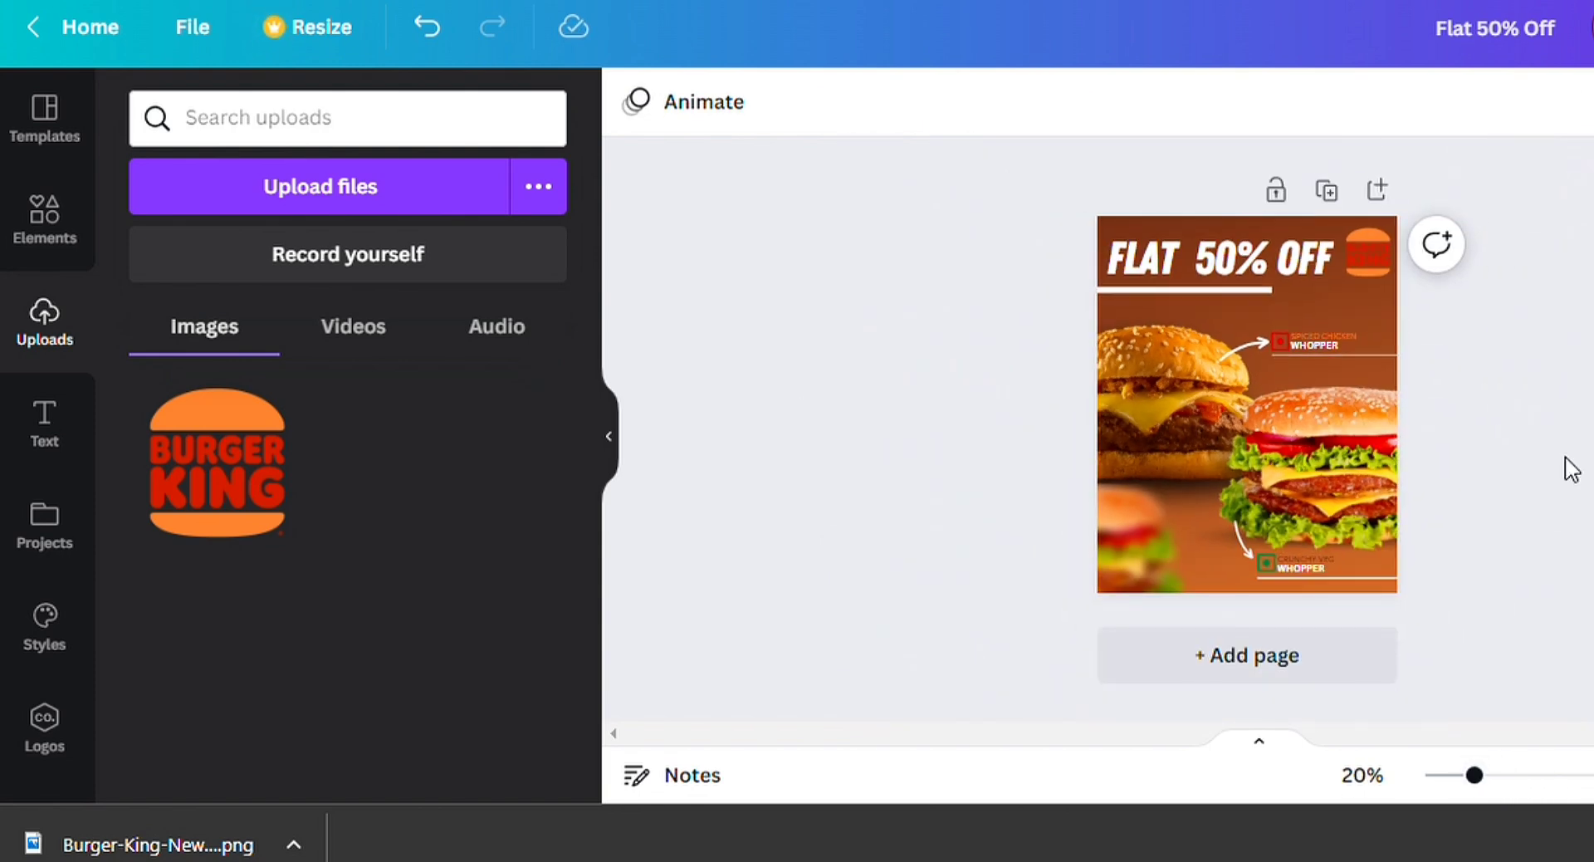